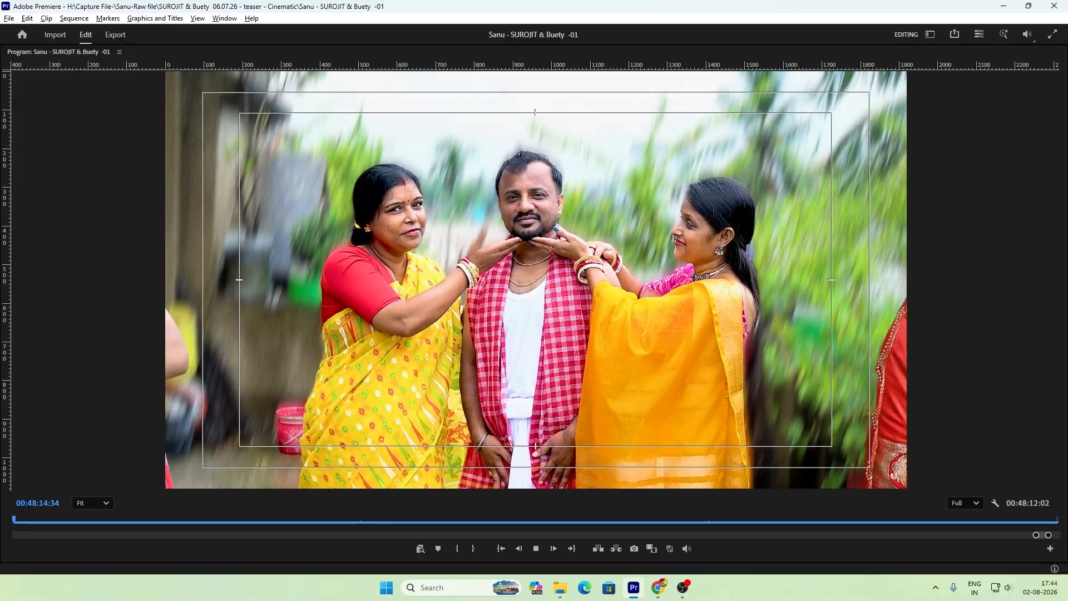
Step: Restore the editing layout from the full-size preview and examine the finished framed-photo composition around 00:48:15 on the timeline
key(grave)
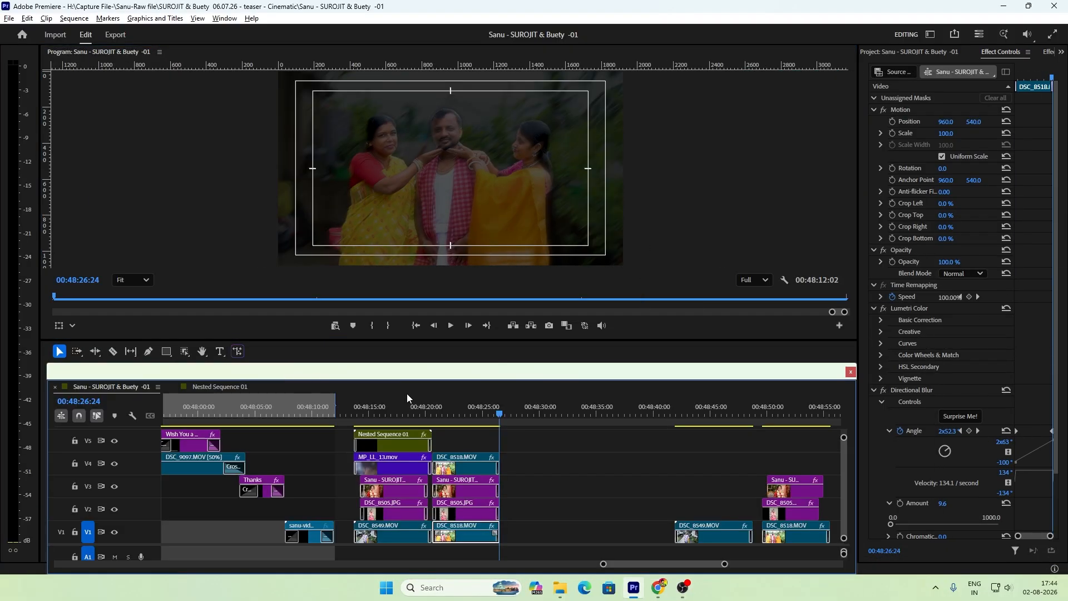
click(373, 416)
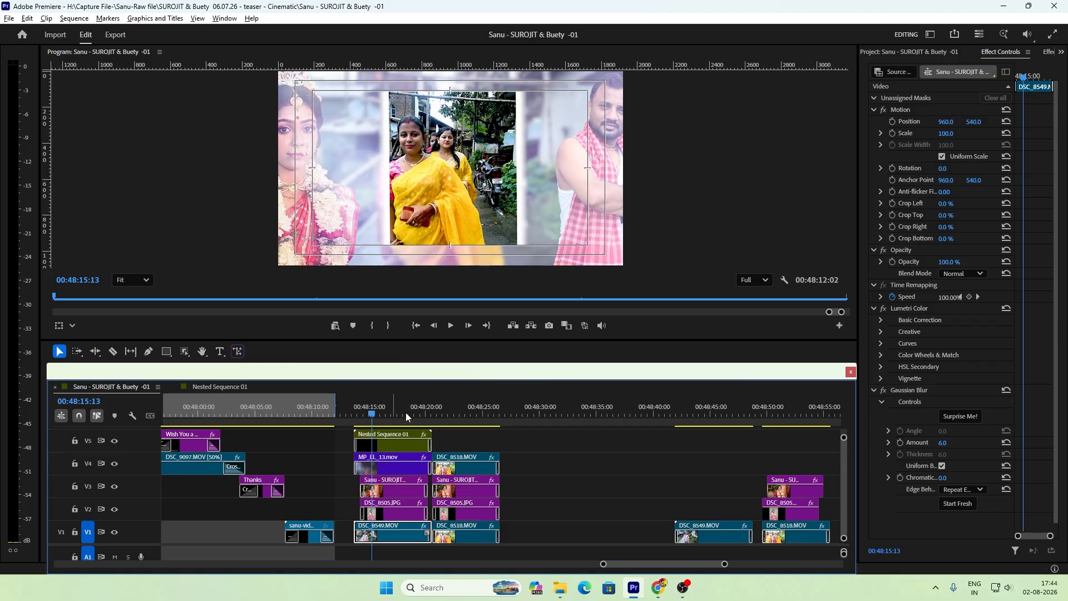
key(equal)
key(equal)
key(equal)
key(minus)
key(minus)
drag(501, 415, 495, 418)
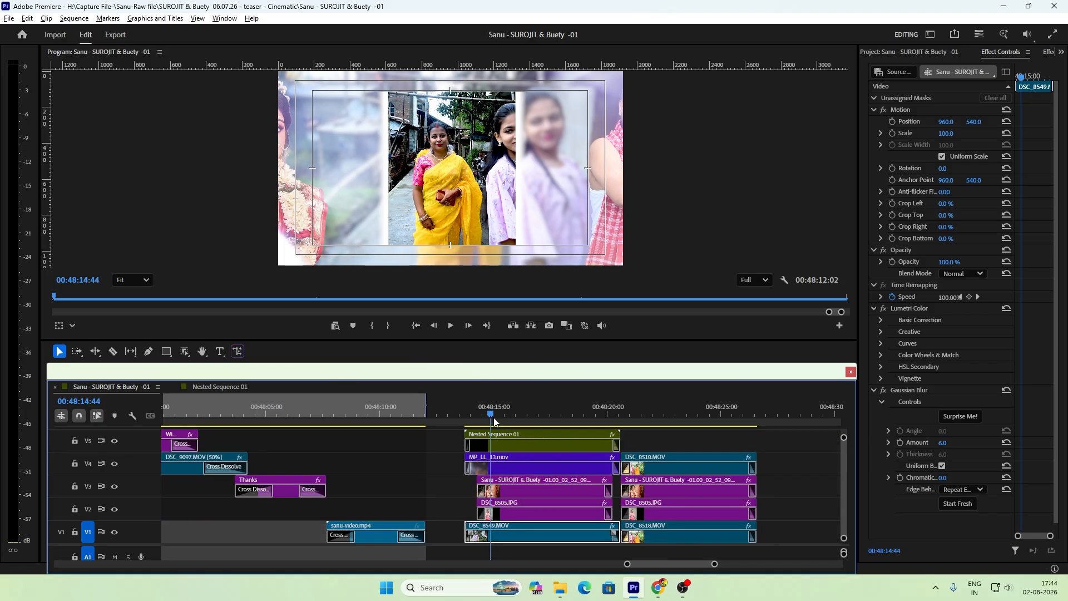
key(equal)
key(minus)
key(minus)
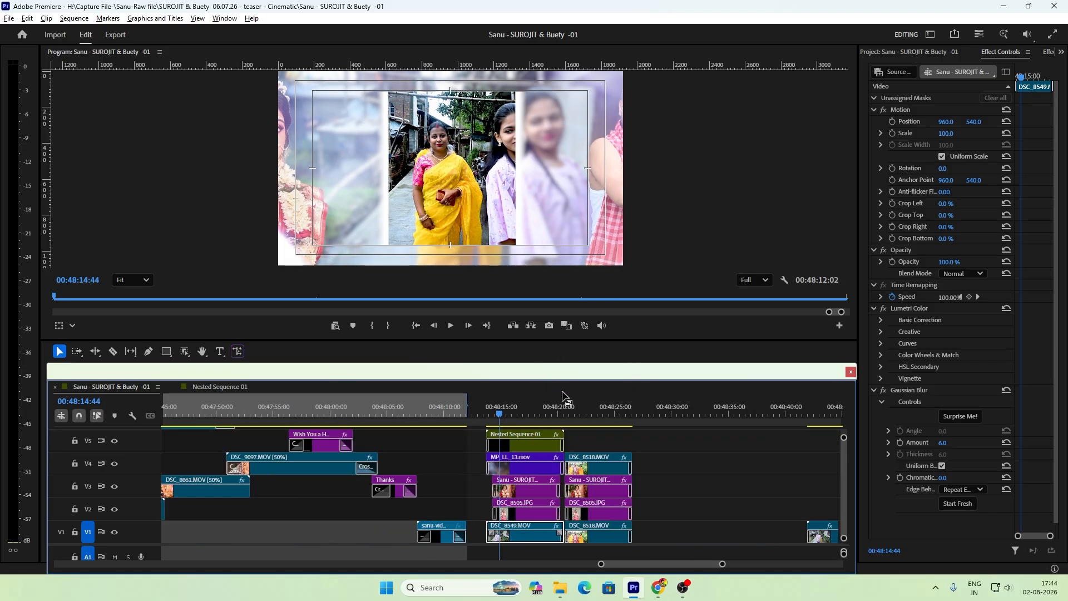
key(equal)
key(equal)
key(minus)
key(minus)
Step: Compare the two finished layered compositions by viewing frames of the DSC_8518.MOV stack and the DSC_8549.MOV stack
click(600, 419)
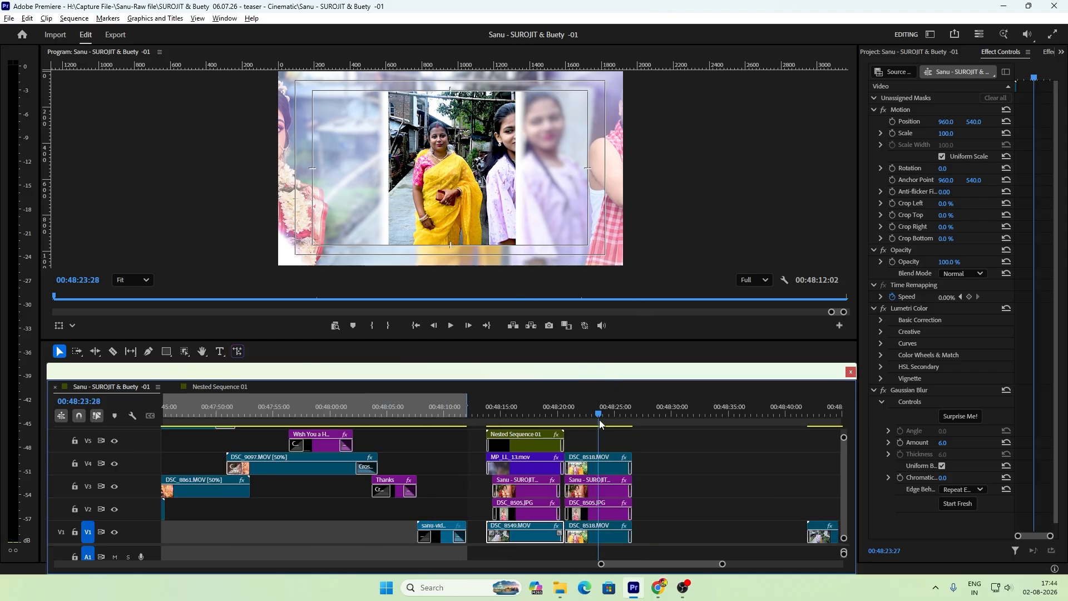
key(minus)
key(minus)
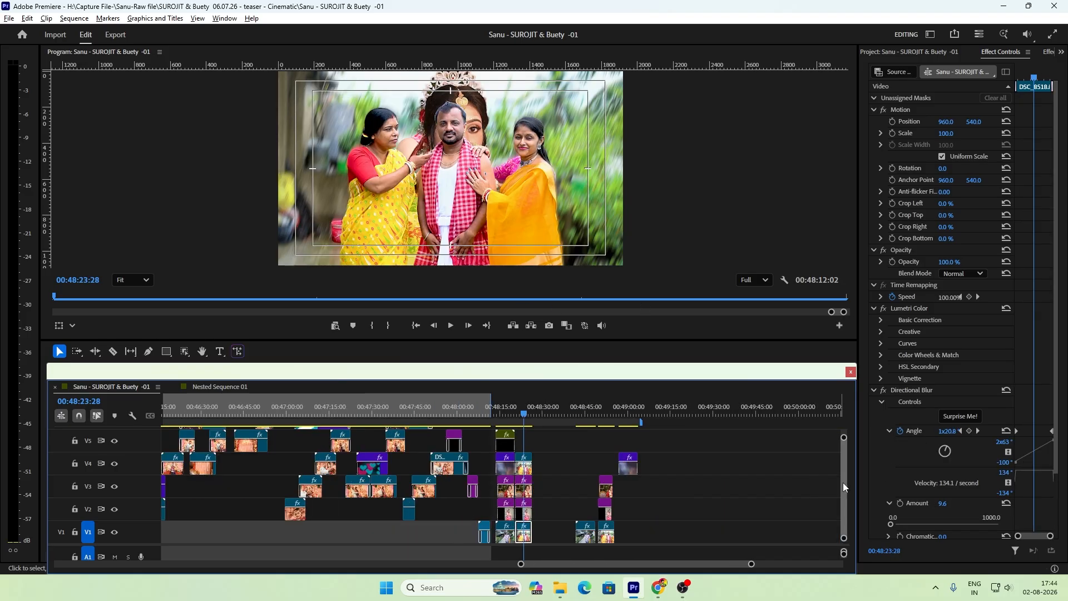
key(equal)
key(equal)
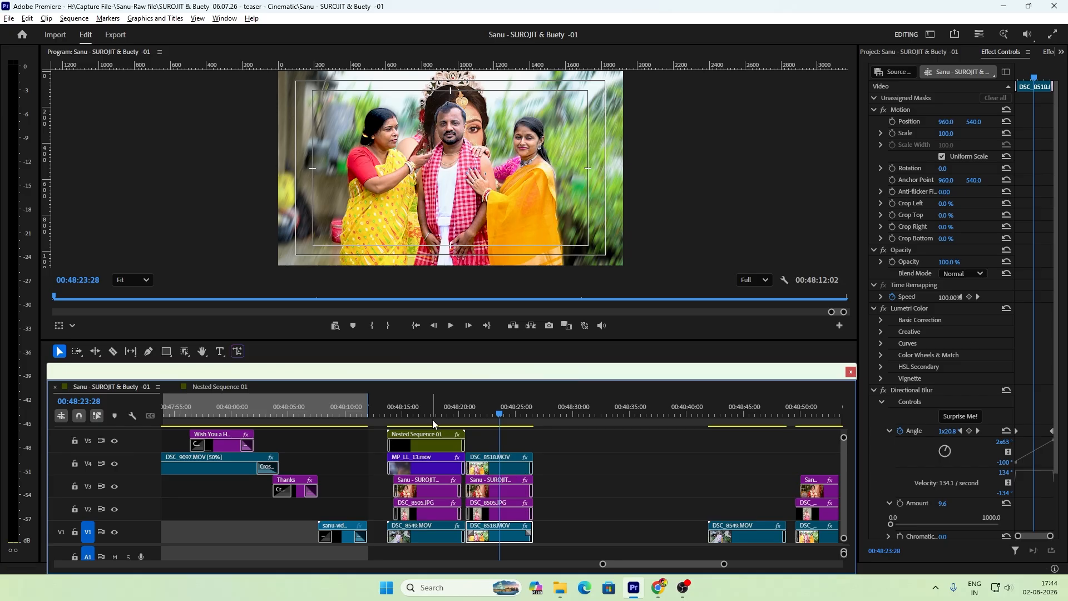
click(429, 416)
key(equal)
key(equal)
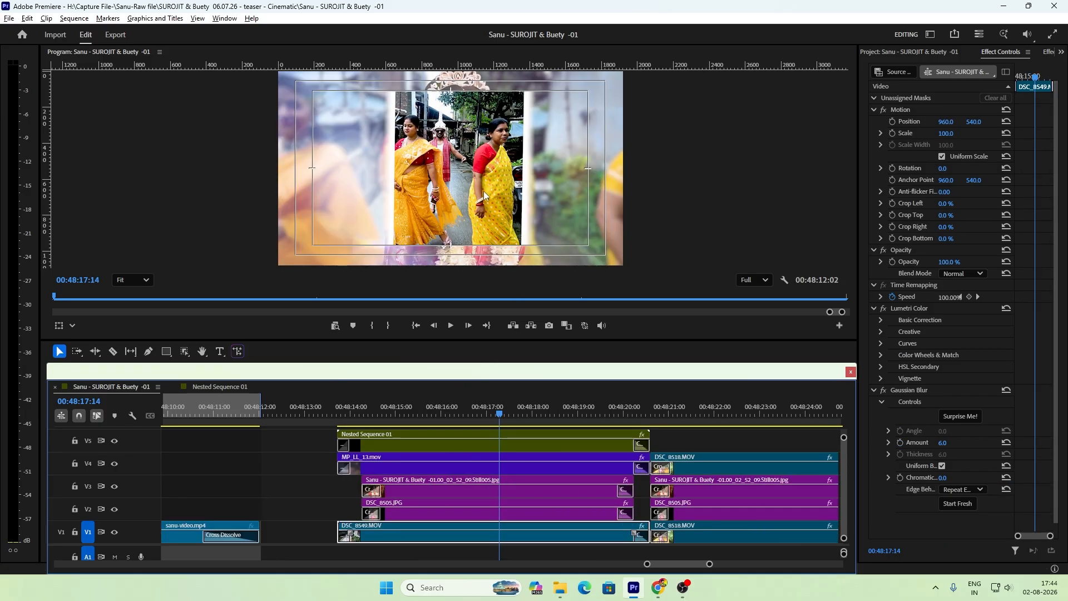
drag(499, 414, 488, 443)
key(minus)
click(628, 415)
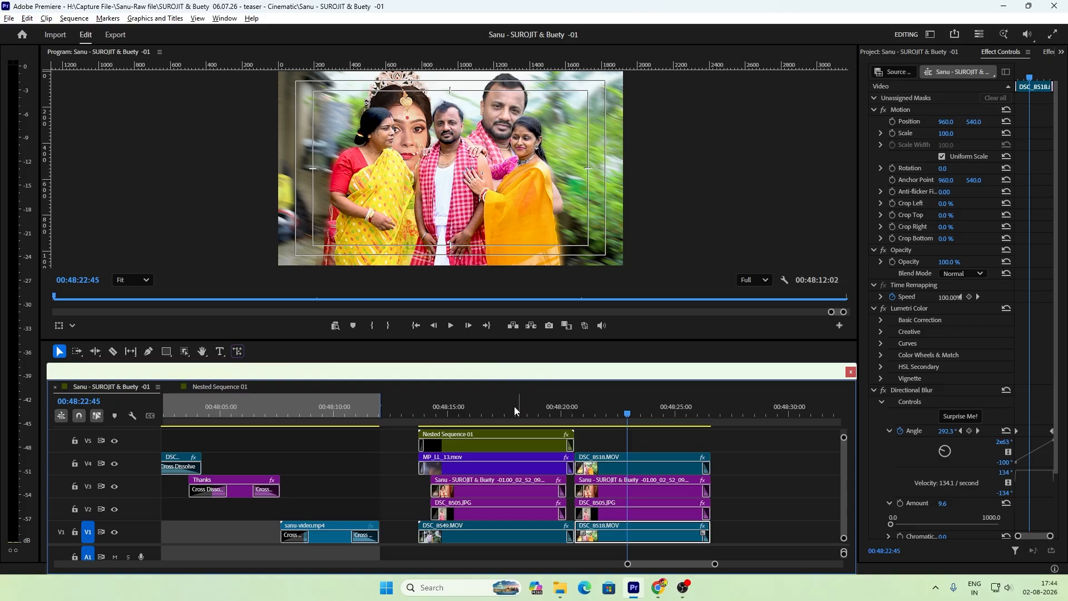
click(461, 413)
key(minus)
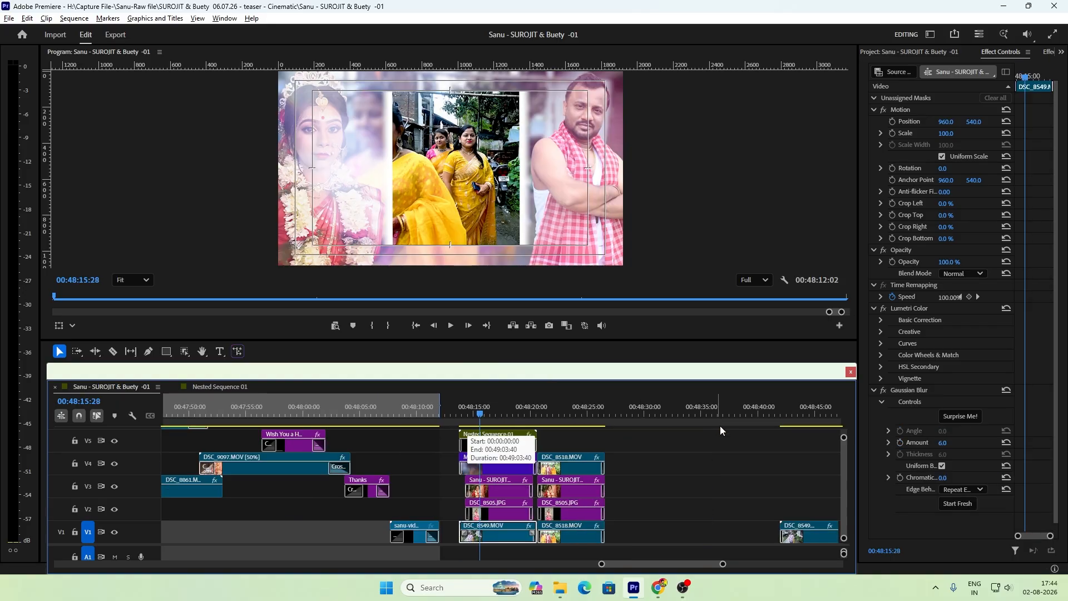
Step: Examine the opening frames of the separate, unlayered DSC_8549.MOV clip around 00:48:42 on V1
key(minus)
click(644, 413)
key(equal)
key(equal)
key(equal)
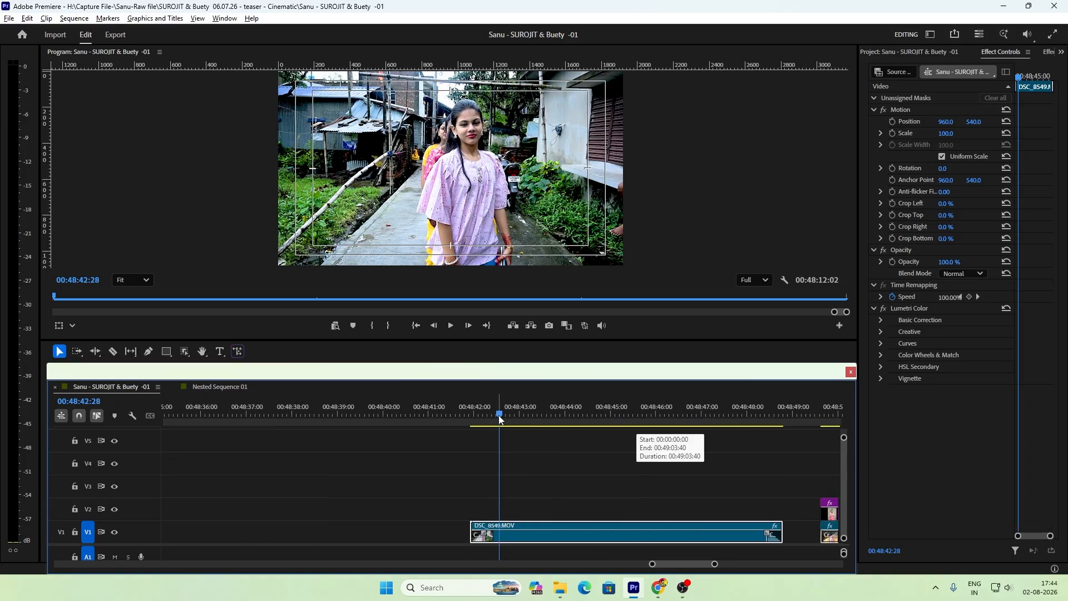
drag(499, 418, 495, 488)
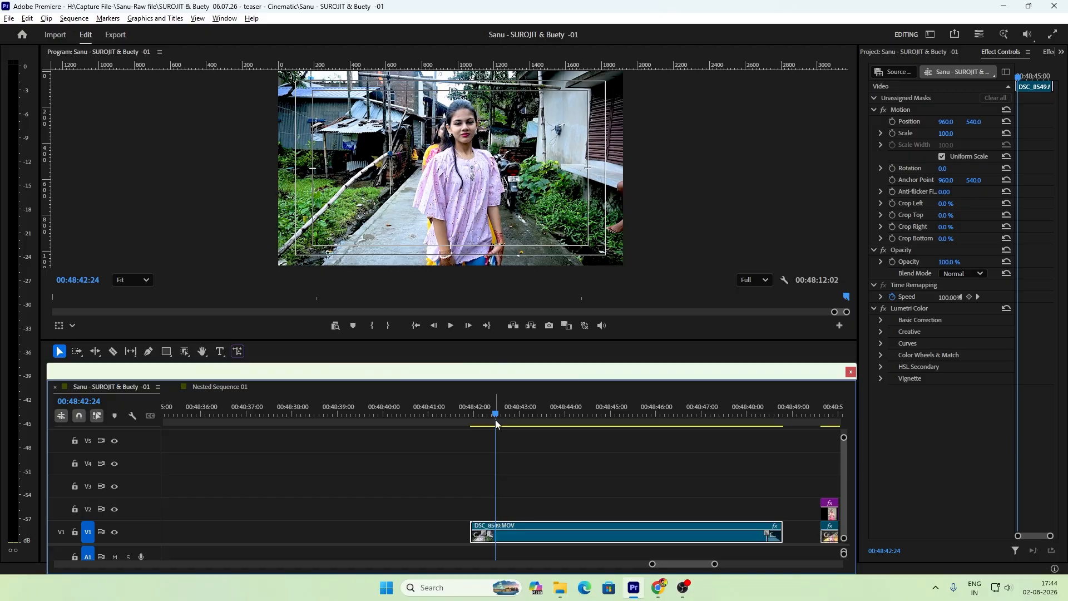
drag(495, 420, 512, 466)
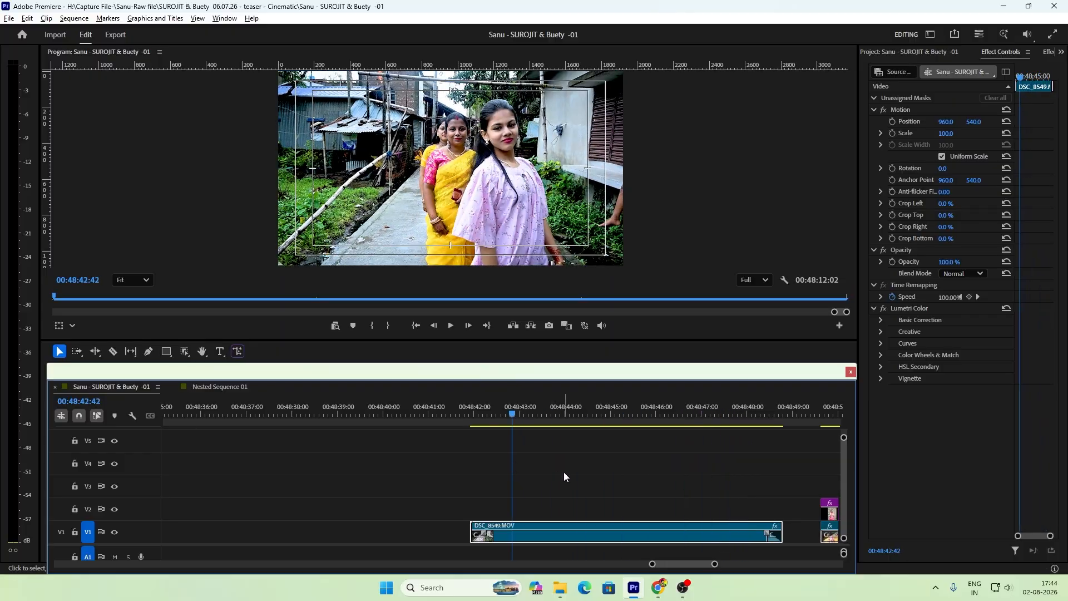
Step: Move the unlayered DSC_8549.MOV clip earlier on V1 to start just before 00:48:40, and place the playhead near its start
click(564, 473)
key(minus)
key(minus)
key(minus)
key(equal)
key(equal)
drag(517, 539, 467, 538)
click(449, 413)
key(equal)
key(equal)
drag(484, 413, 455, 440)
key(minus)
key(minus)
key(minus)
key(equal)
key(minus)
key(minus)
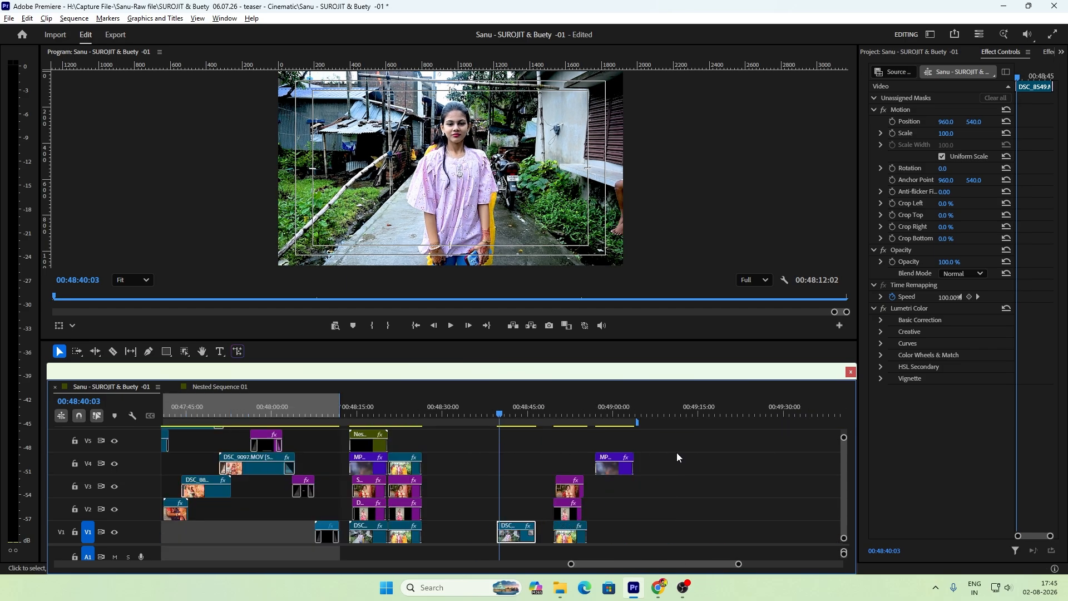
key(equal)
key(minus)
key(equal)
key(equal)
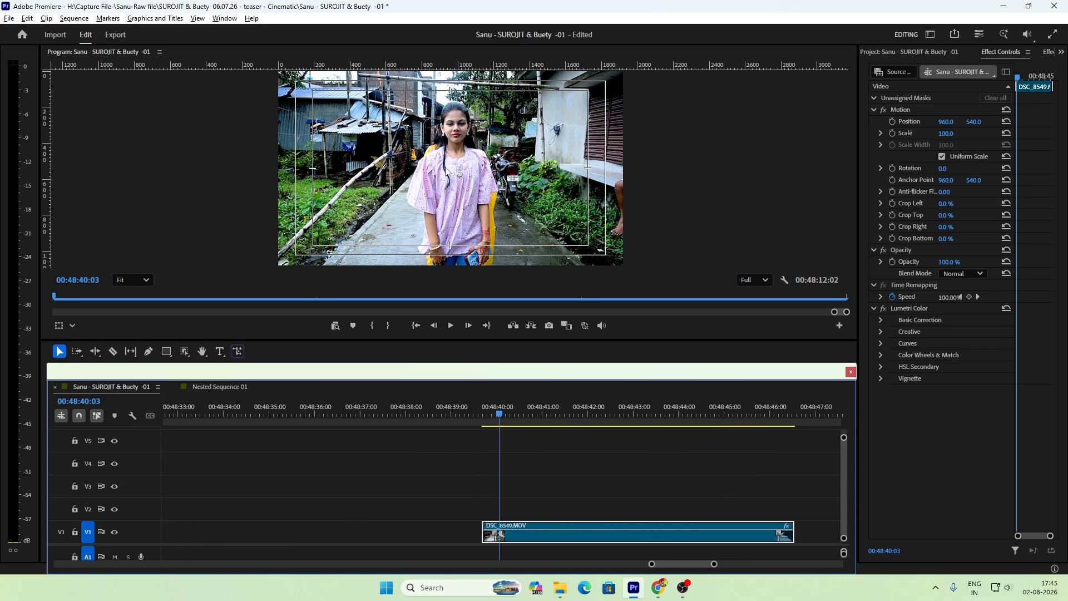
Step: Play the moved DSC_8549.MOV clip in the full-size preview, restore the editing layout and return the playhead near the clip's start
key(grave)
drag(467, 371, 465, 590)
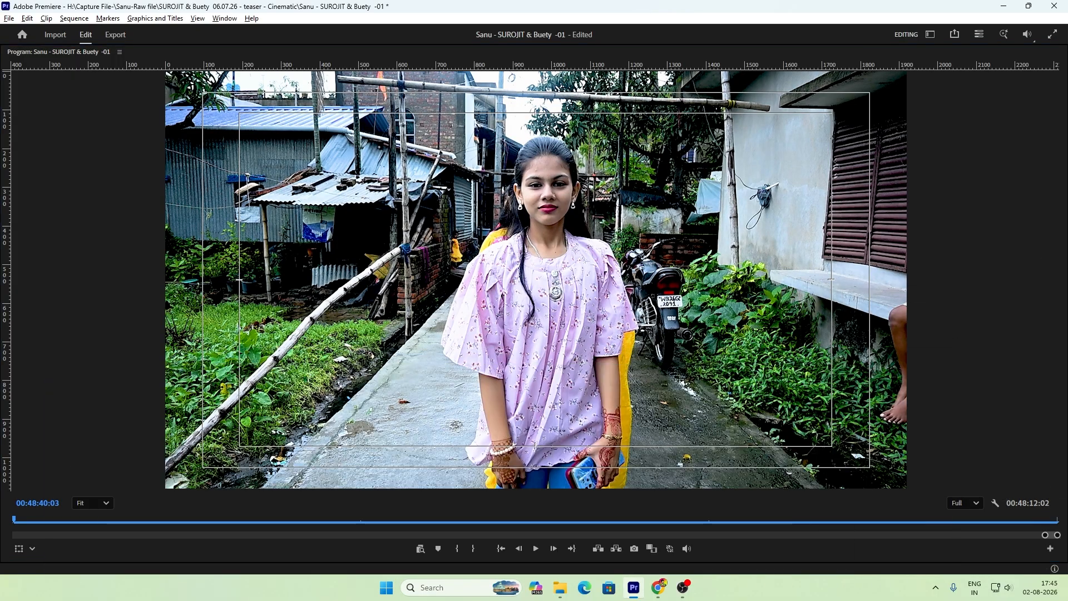
click(401, 207)
key(space)
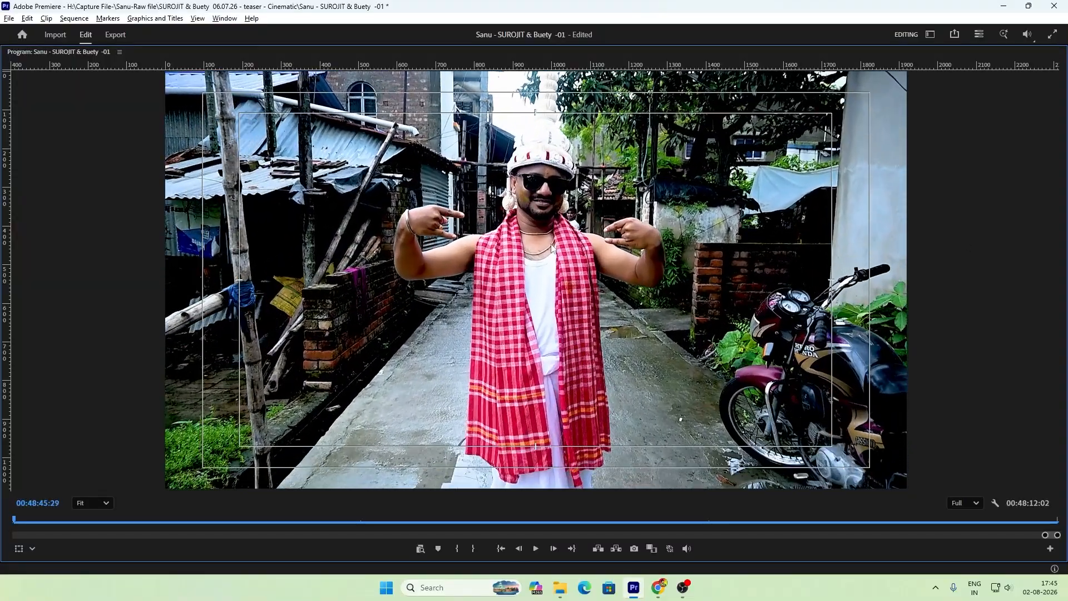
key(space)
key(grave)
drag(1067, 320, 322, 369)
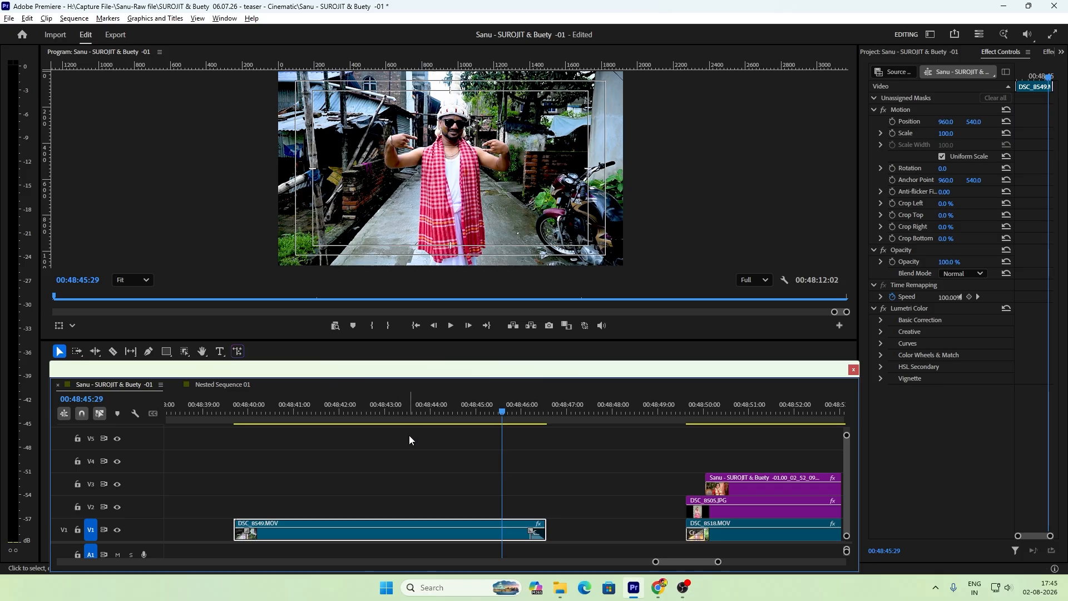
click(256, 425)
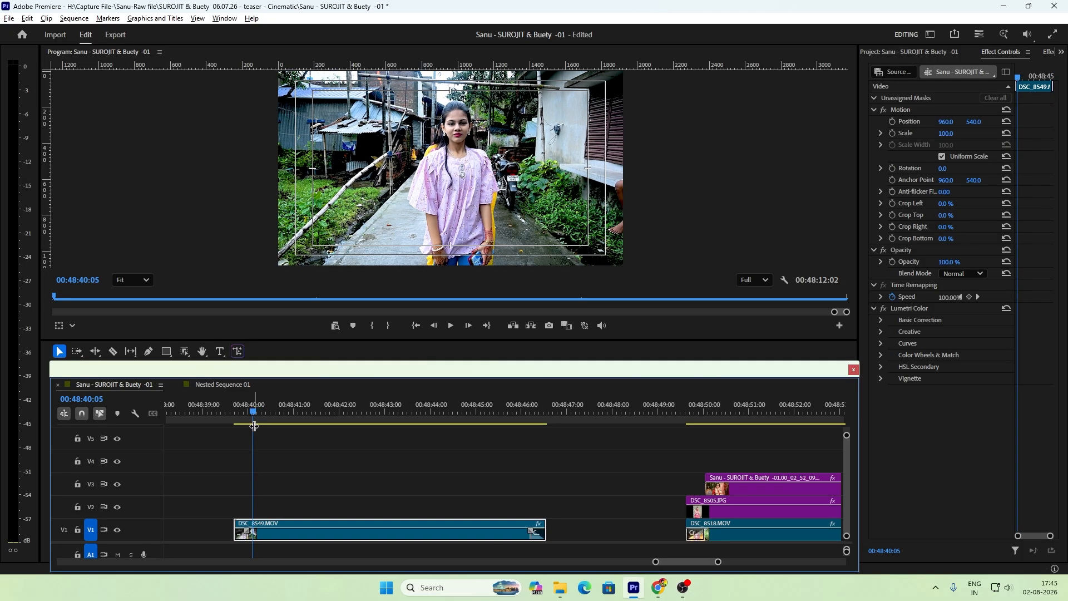
key(minus)
key(minus)
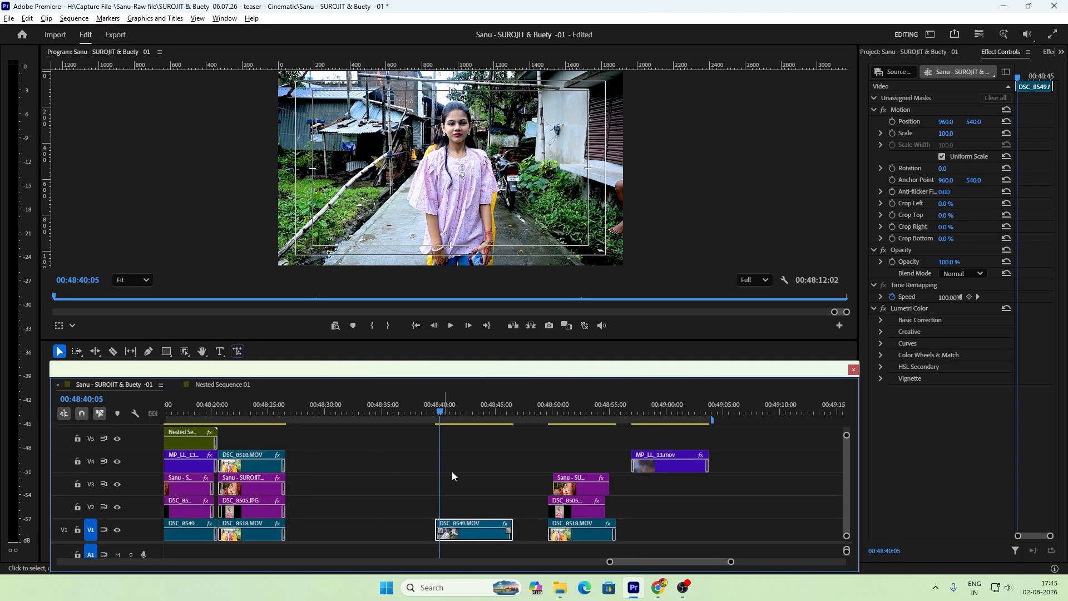
key(equal)
key(equal)
key(equal)
click(623, 476)
key(minus)
key(minus)
key(minus)
key(equal)
key(minus)
key(minus)
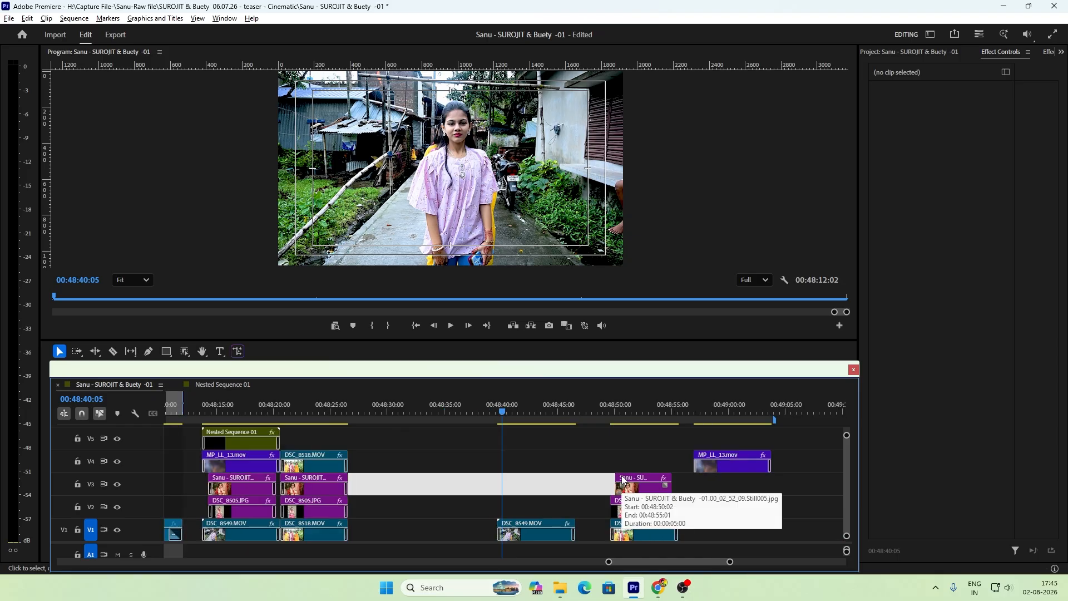
key(equal)
key(equal)
key(equal)
key(minus)
key(minus)
key(minus)
key(minus)
key(minus)
key(minus)
key(minus)
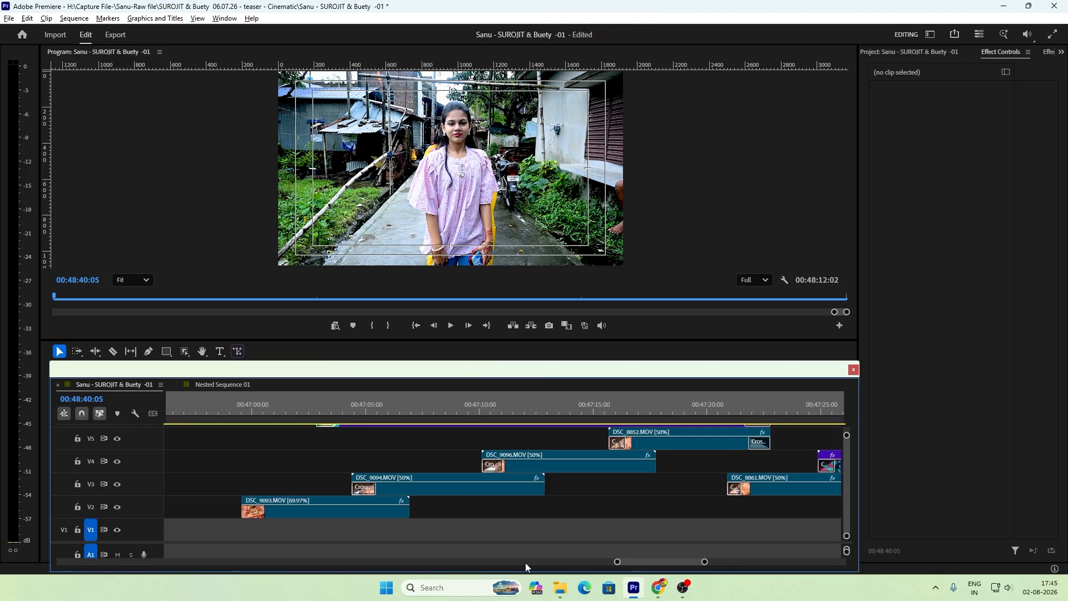
key(equal)
key(equal)
key(equal)
key(equal)
key(equal)
key(equal)
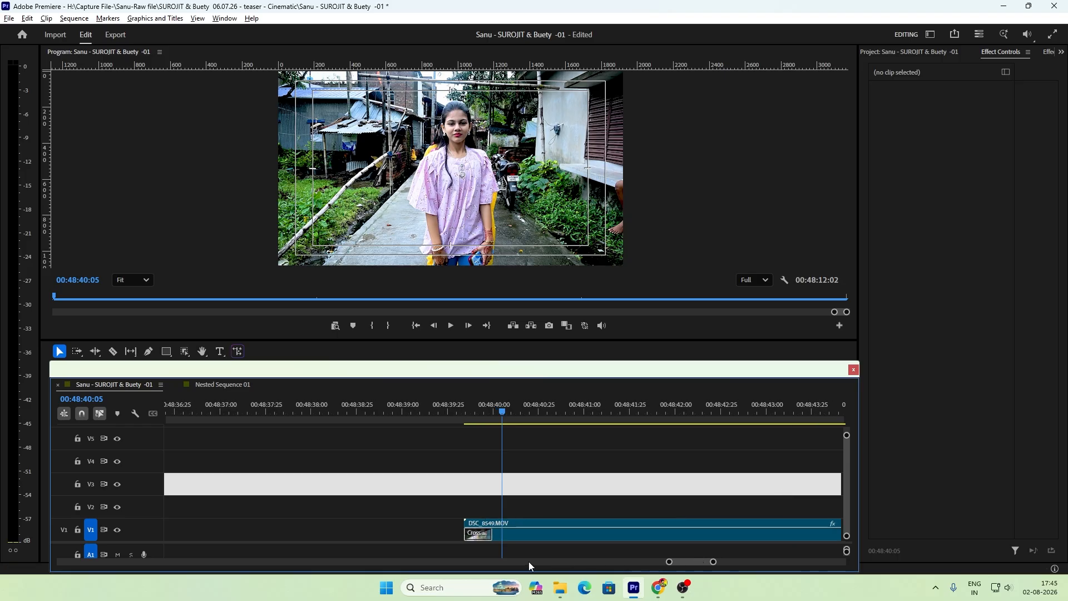
key(minus)
key(minus)
key(minus)
key(minus)
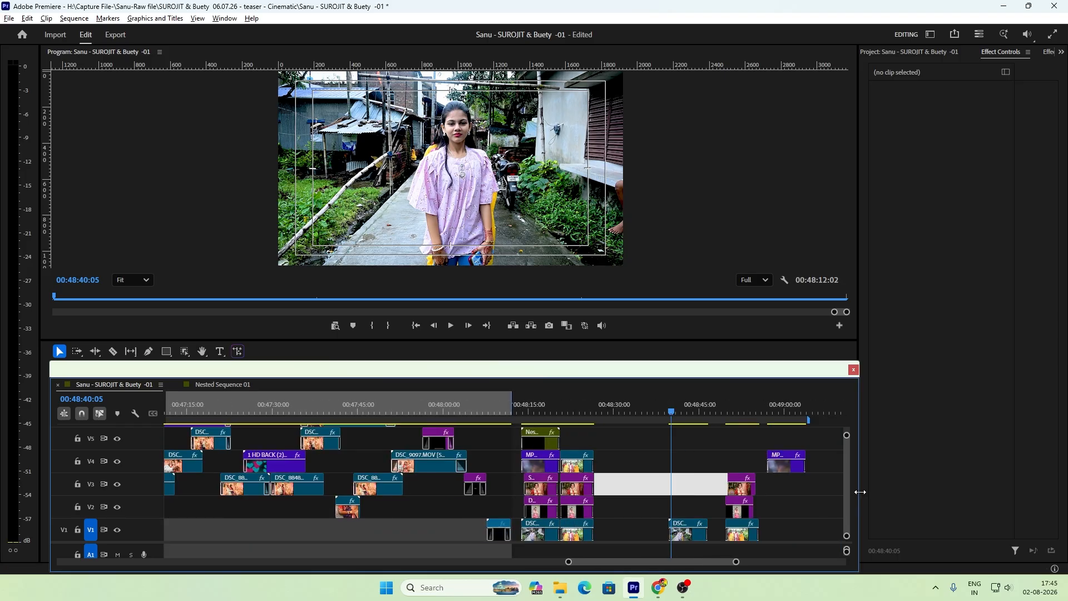
key(equal)
key(equal)
key(equal)
key(equal)
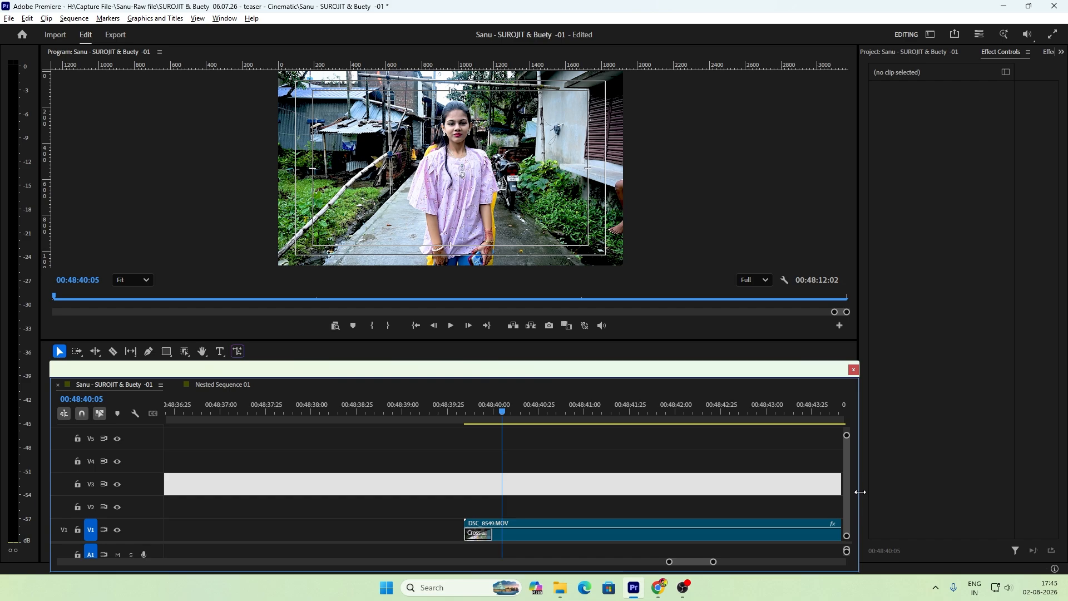
Step: Duplicate the V1 DSC_8549.MOV clip onto V4 and shift the copy later to start at about 00:48:42
click(611, 493)
key(minus)
key(minus)
key(equal)
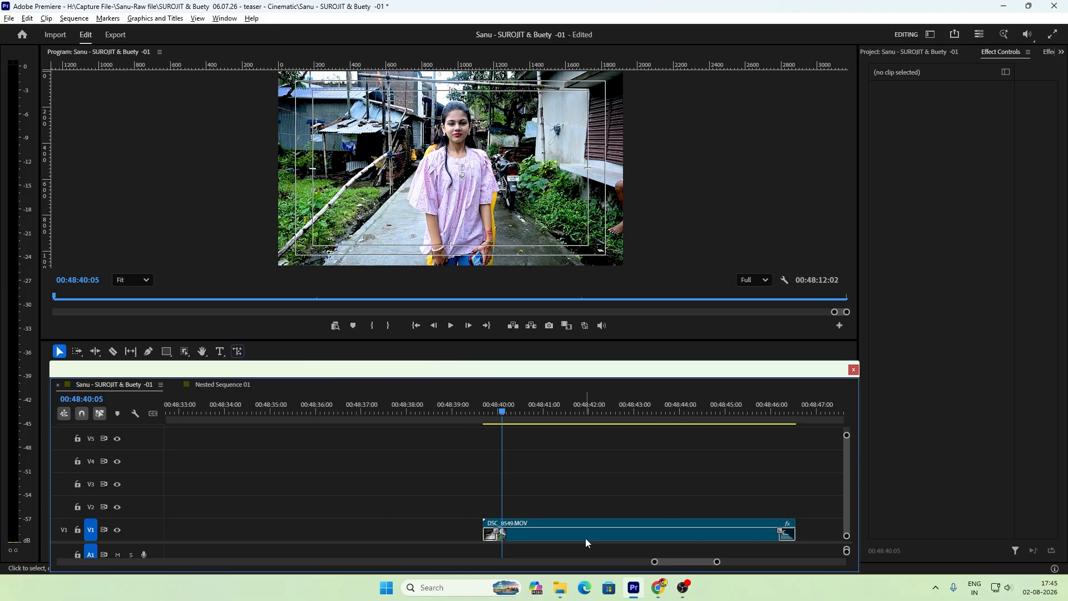
drag(527, 535, 503, 421)
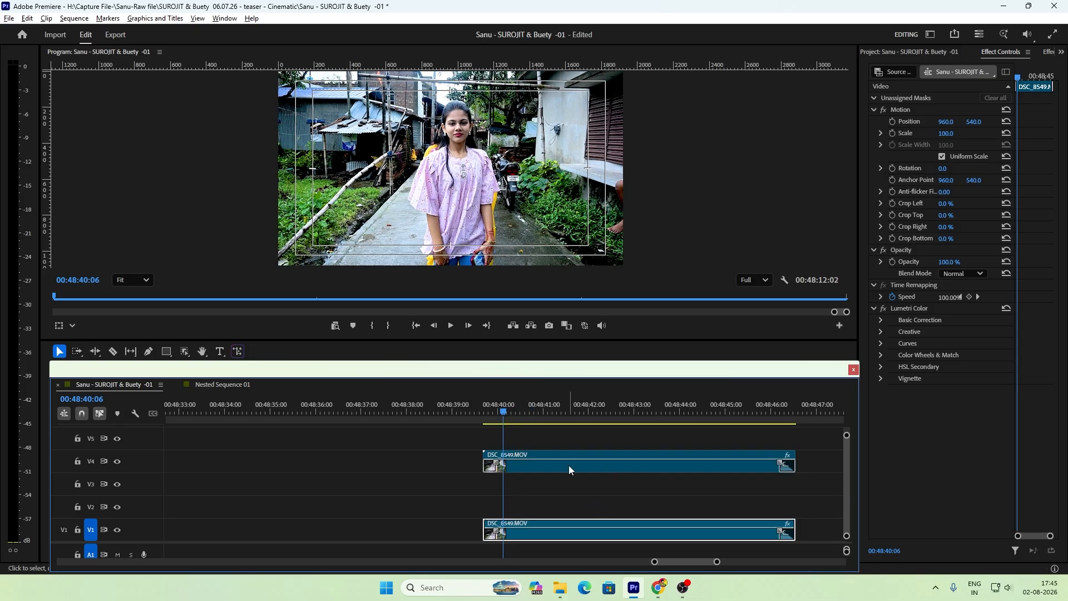
drag(569, 470, 676, 470)
Step: Select the original DSC_8549.MOV clip on V1 and widen the effect settings area, narrowing the preview and timeline
click(536, 536)
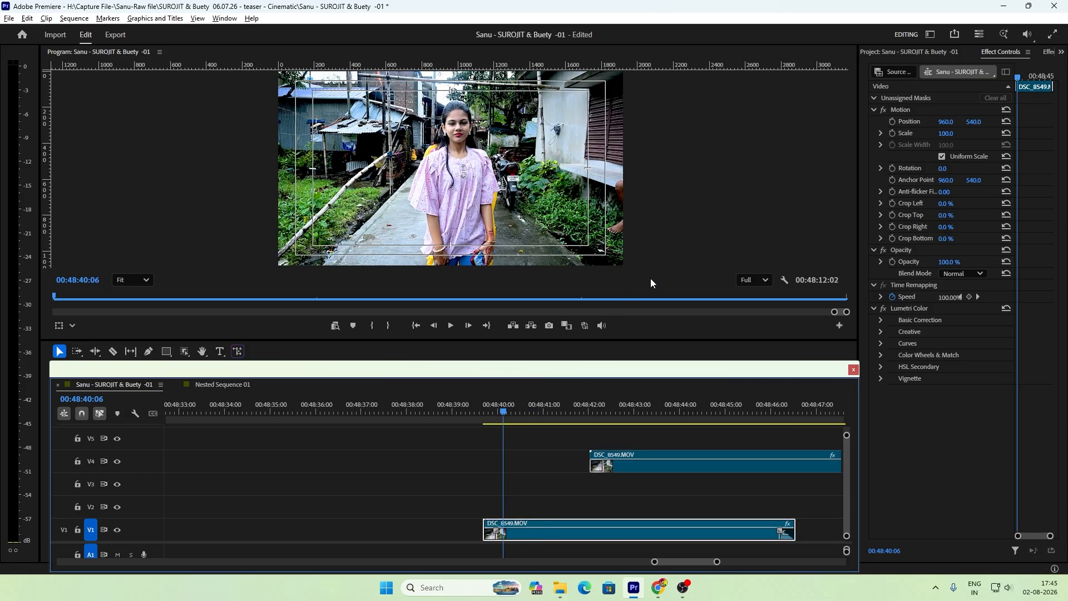
drag(857, 163, 797, 163)
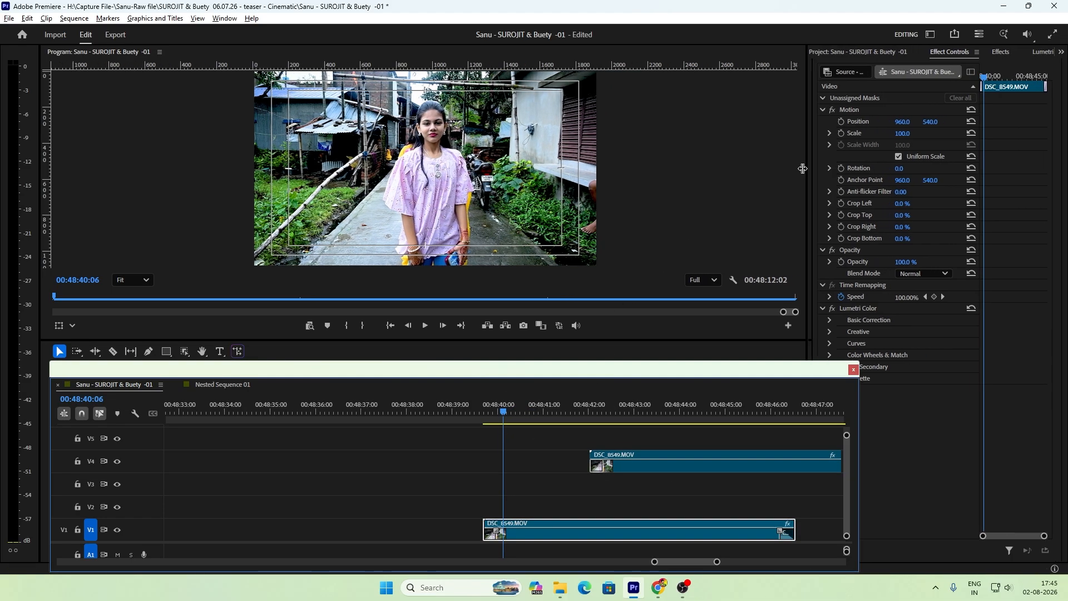
drag(861, 401, 795, 402)
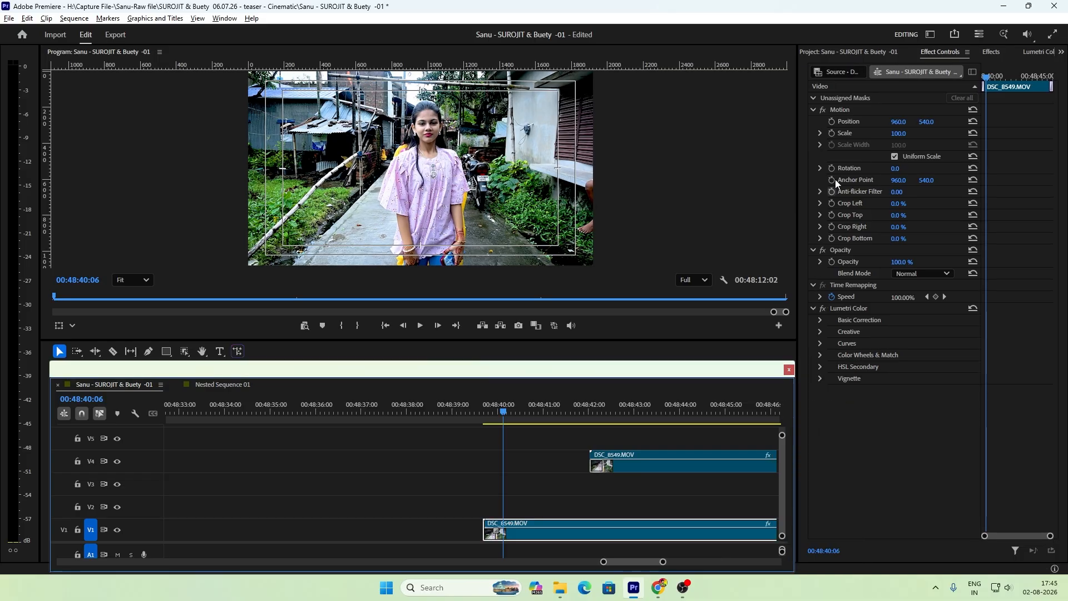
Step: Search the effects for "blur", apply Gaussian Blur to the DSC_8549.MOV clip on V1, and show its effect settings
click(990, 53)
click(835, 69)
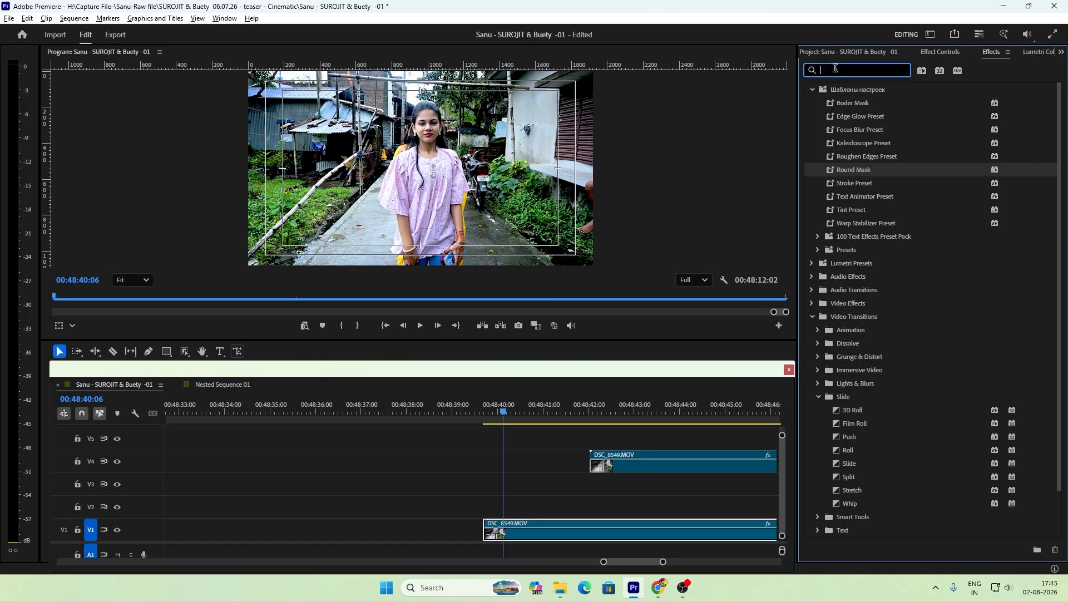
text(blur)
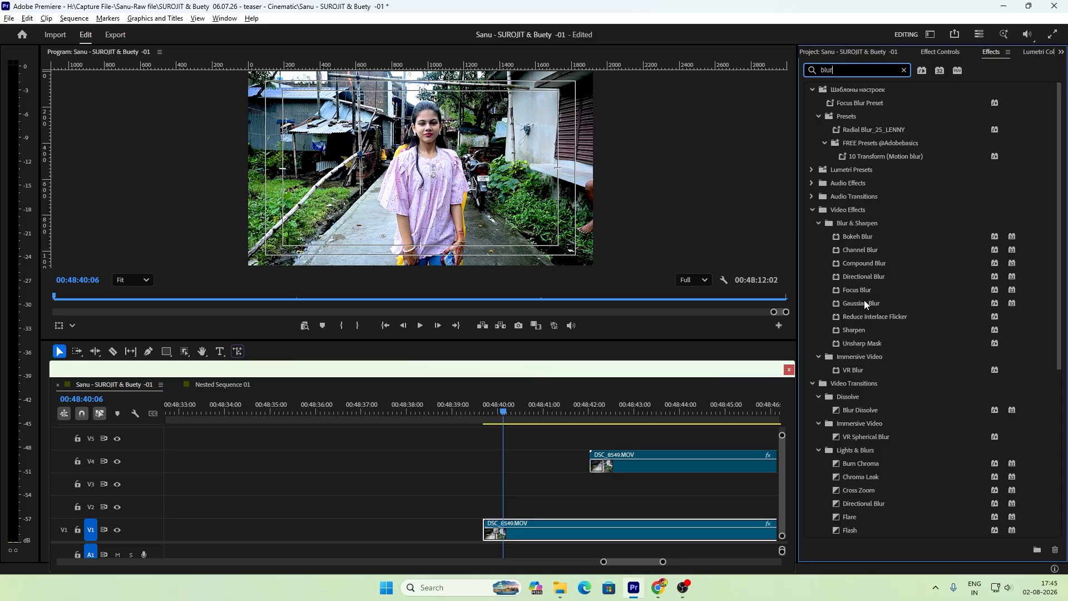
drag(859, 300, 529, 527)
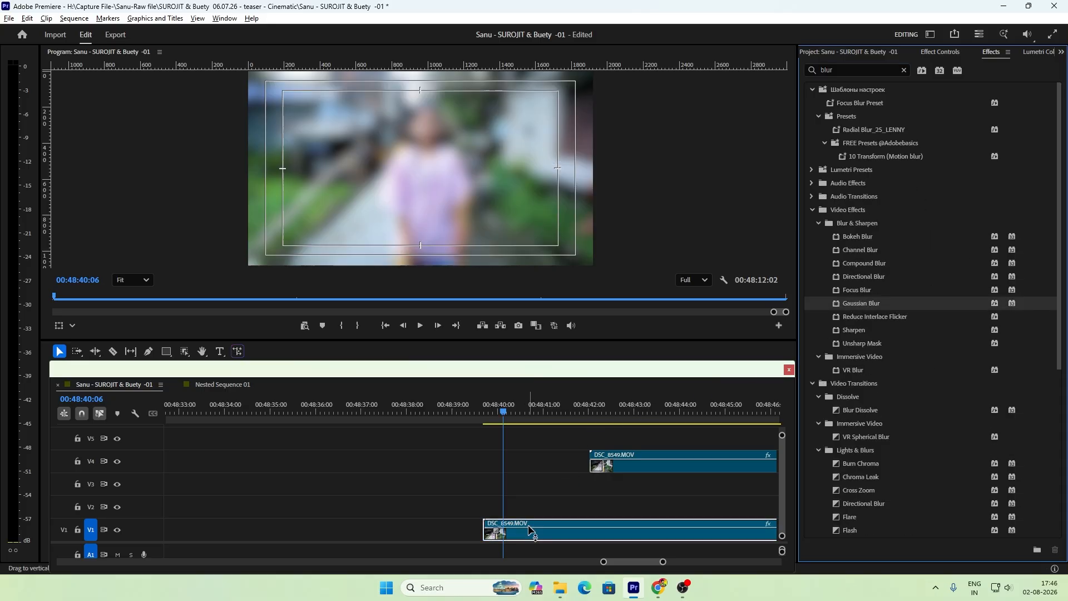
click(518, 529)
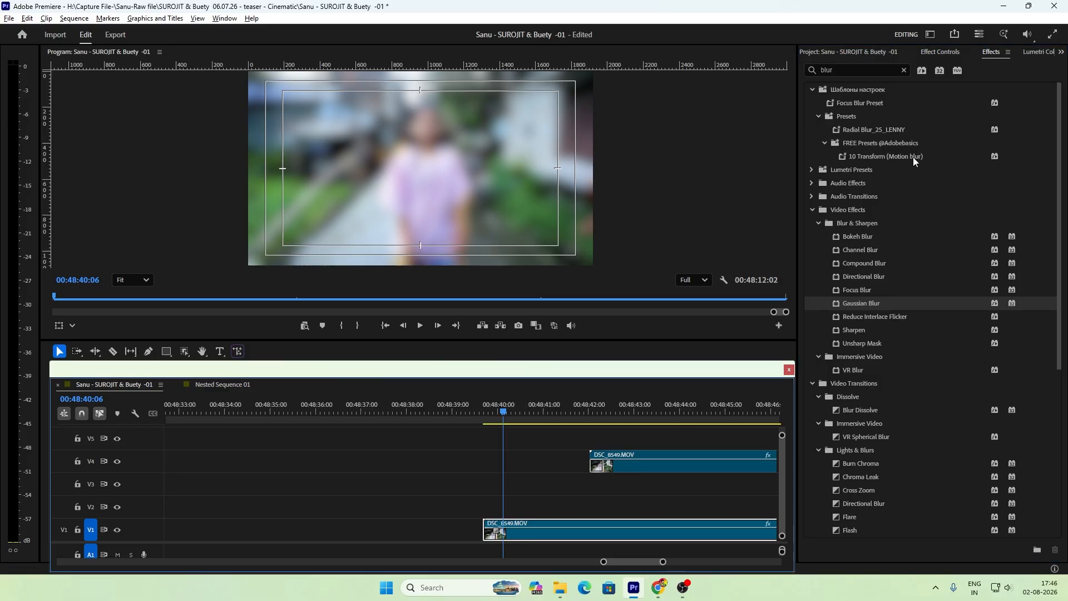
click(939, 53)
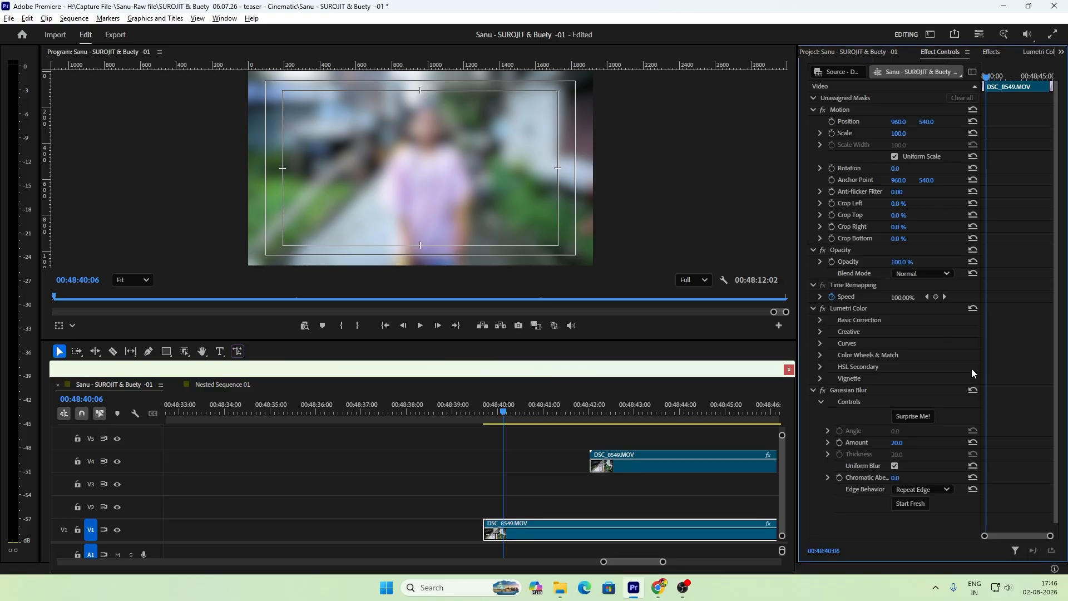
Step: Lower the Gaussian Blur amount on the V1 DSC_8549.MOV clip, trying 5 and settling on 7
click(829, 443)
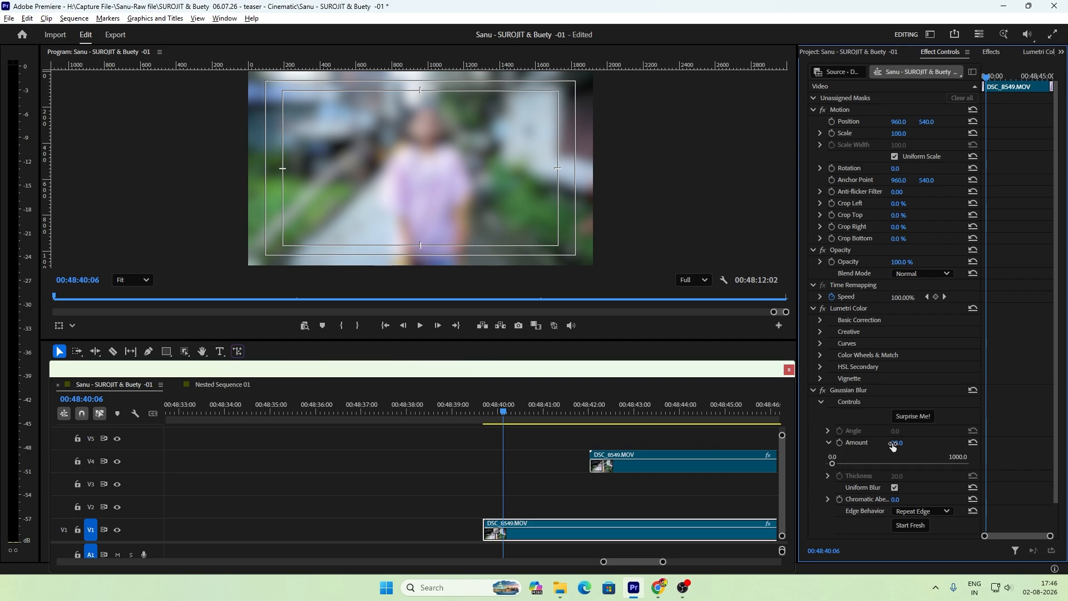
click(894, 444)
text(5)
key(Return)
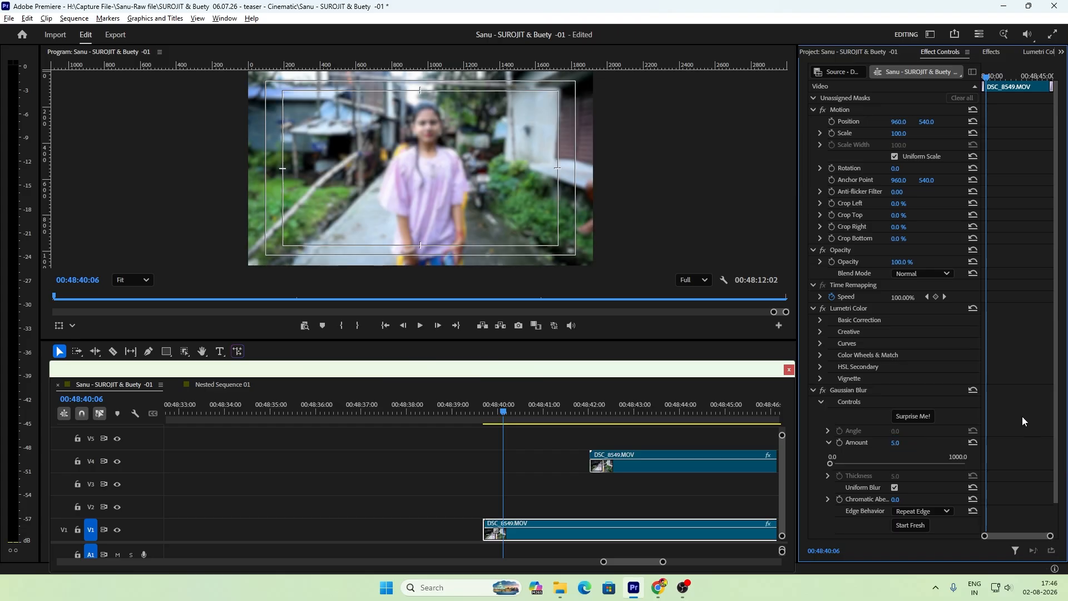
click(902, 443)
Step: Move the DSC_8549.MOV copy on V4 earlier to align with the V1 clip, and place the playhead at 00:48:41:03
click(541, 478)
drag(627, 470, 519, 469)
key(minus)
key(equal)
key(equal)
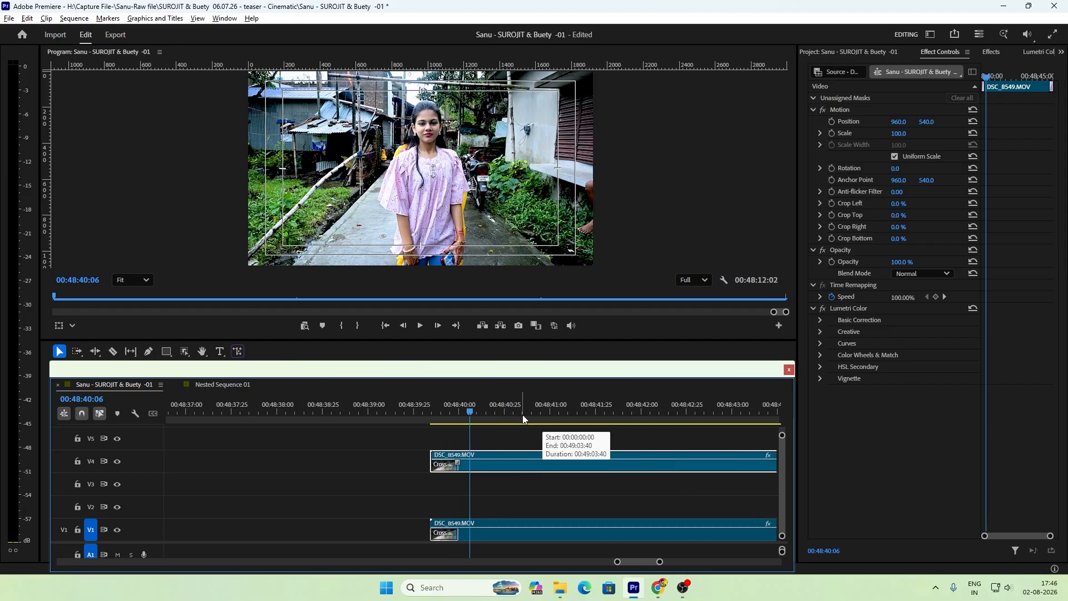
click(556, 413)
key(minus)
key(minus)
key(equal)
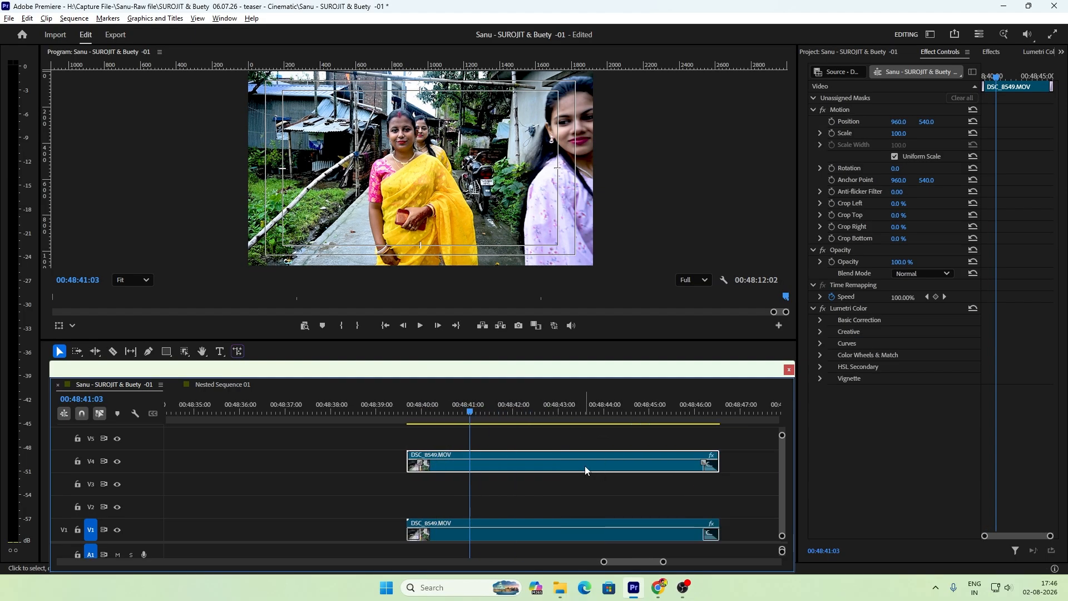
Step: Crop the V4 DSC_8549.MOV copy by 29.8% on the left and 30.6% on the right
click(990, 52)
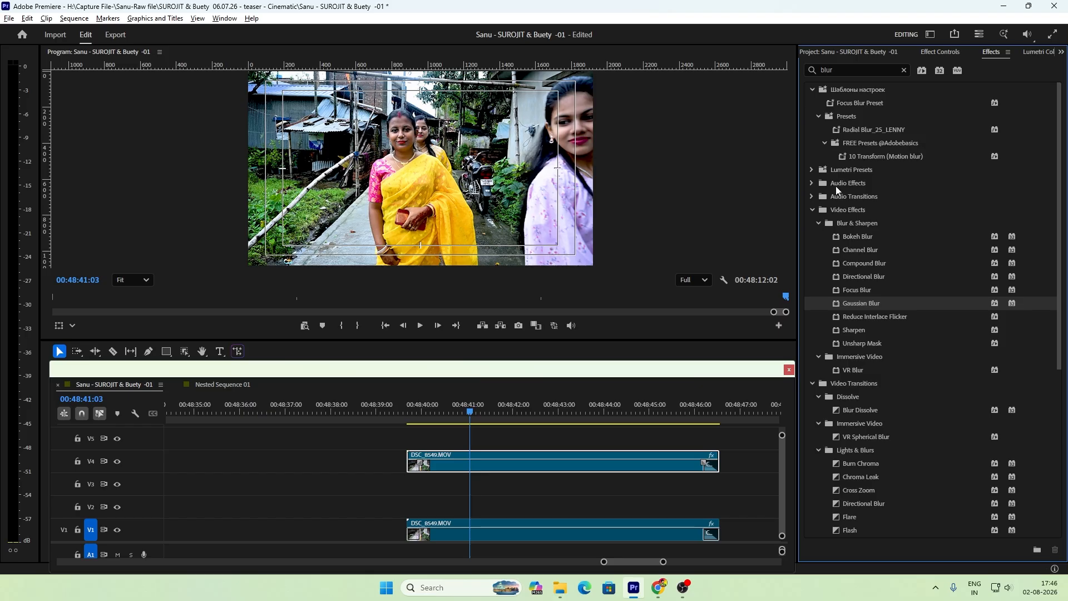
click(946, 53)
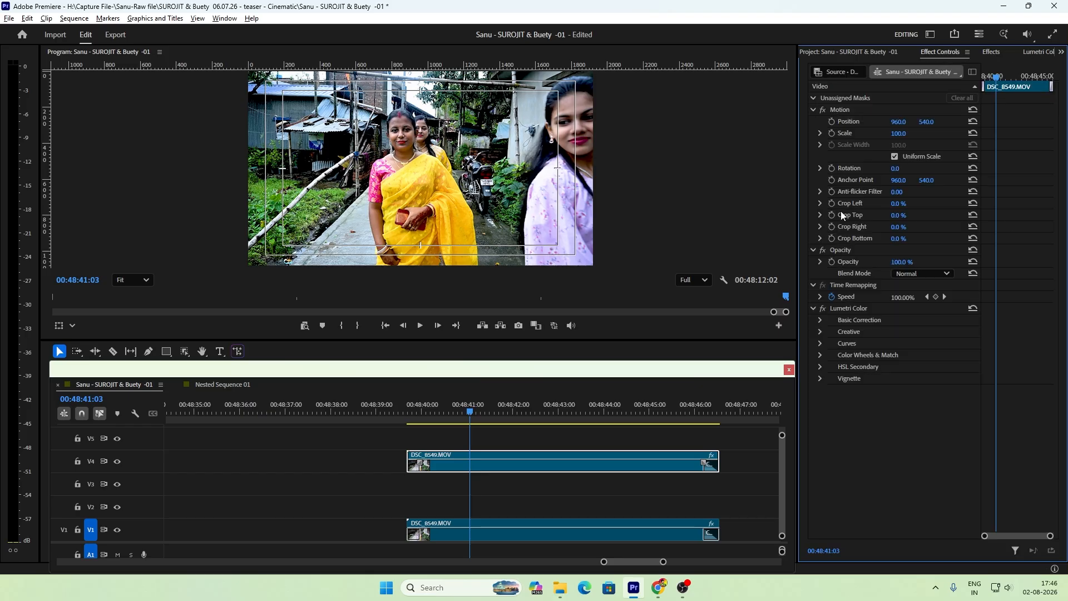
click(820, 203)
drag(827, 225, 869, 280)
click(821, 249)
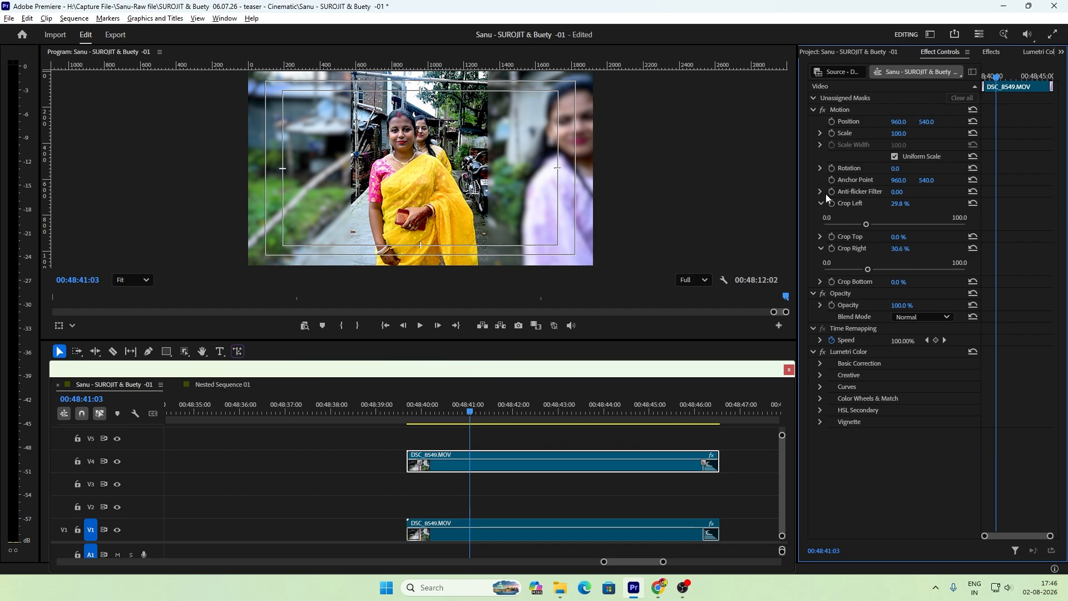
Step: Crop the V4 DSC_8549.MOV copy by 11.8% at the top and 11% at the bottom
click(821, 237)
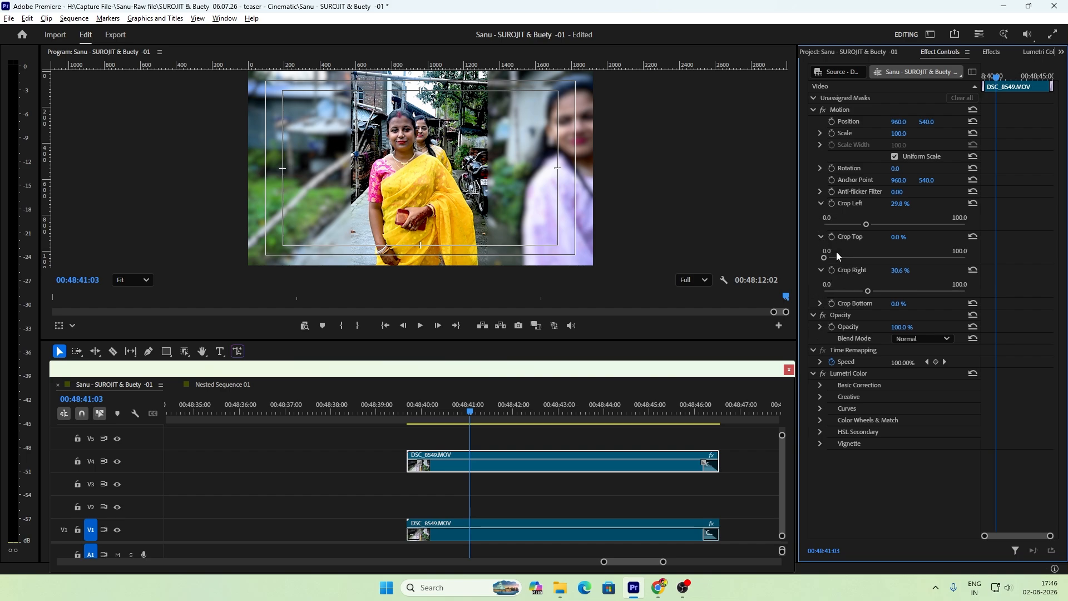
drag(827, 259, 842, 260)
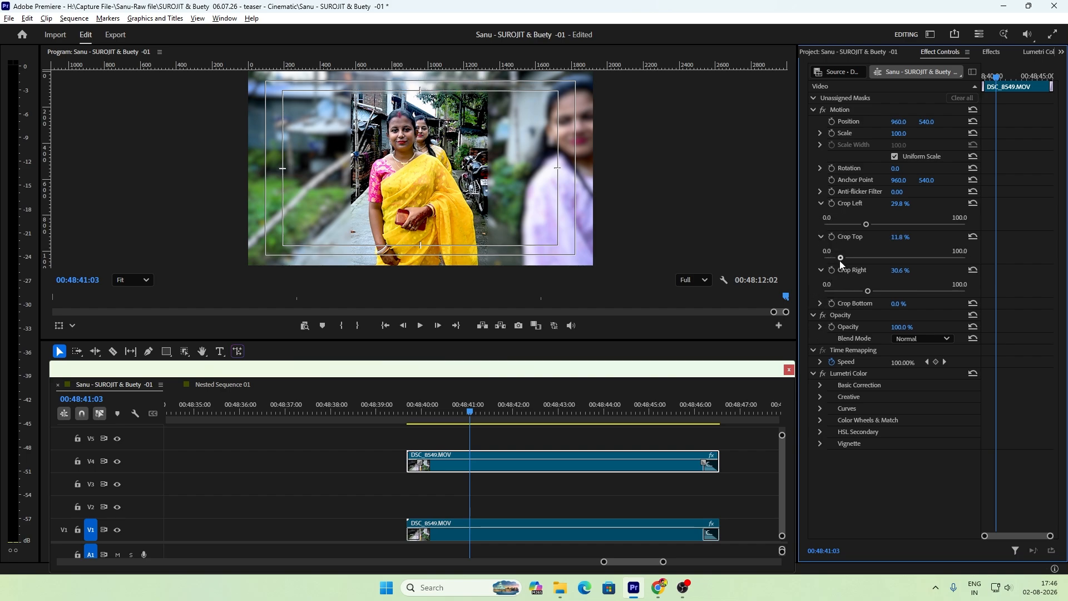
click(821, 303)
drag(827, 325, 839, 325)
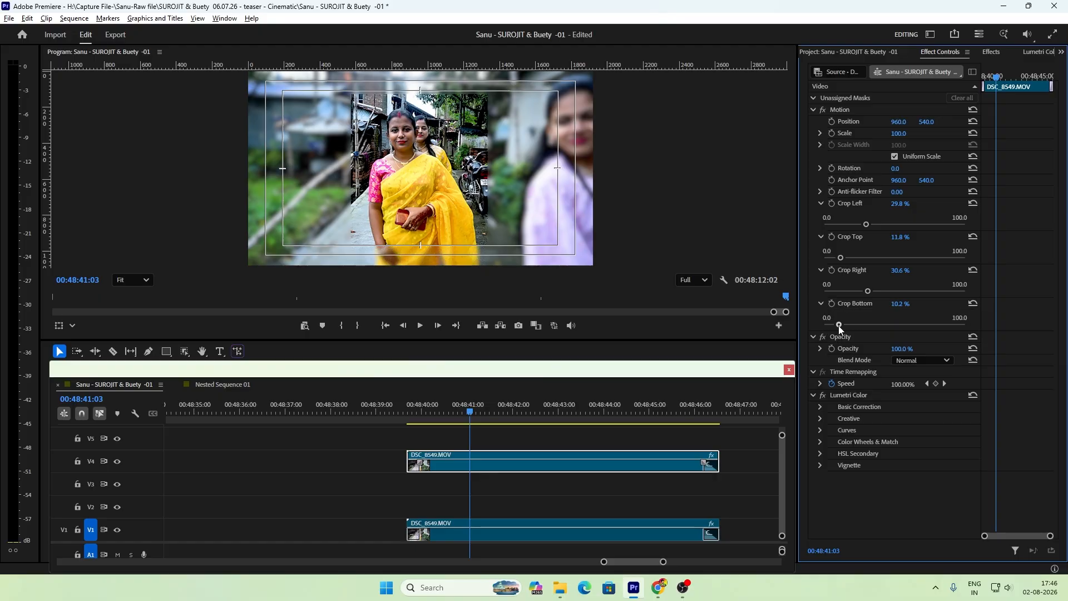
Step: Play and scrub through the cropped clip over its blurred background, returning the playhead to 00:48:40:26
key(space)
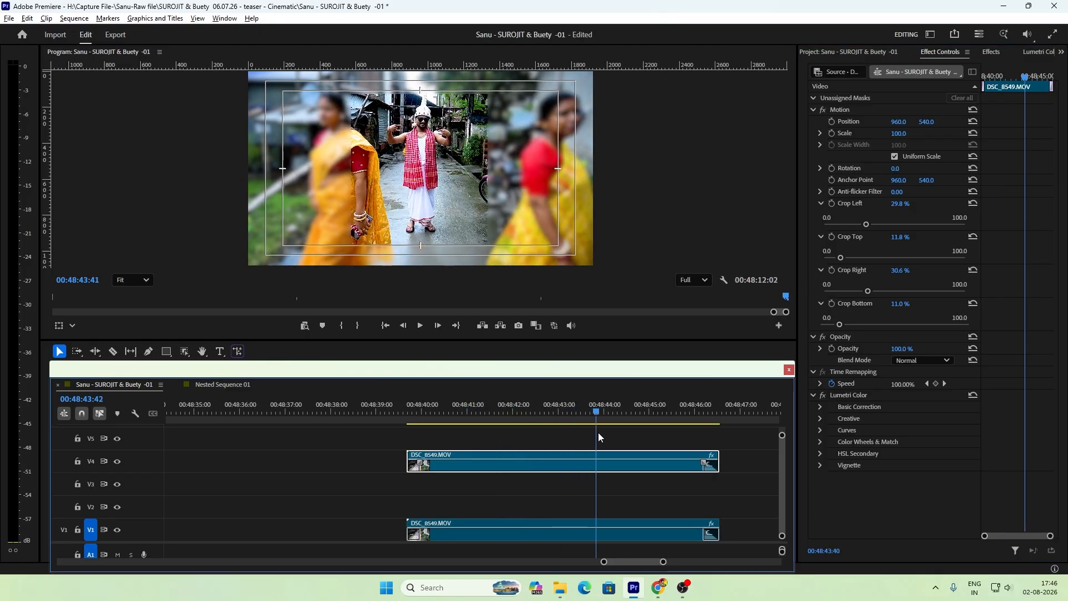
drag(635, 437, 519, 453)
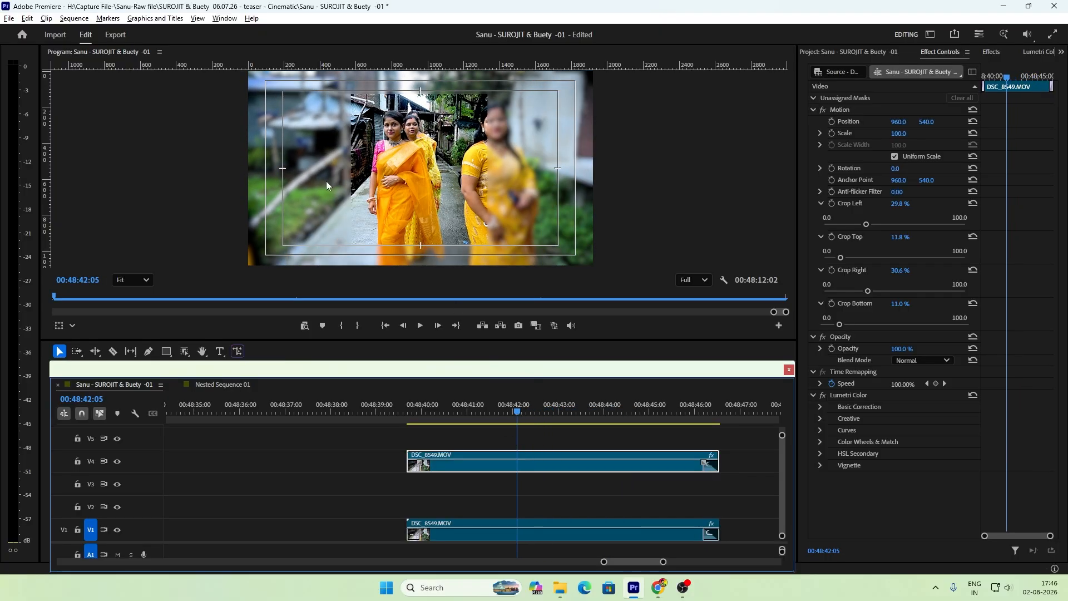
drag(512, 406, 472, 428)
click(593, 441)
key(minus)
key(minus)
key(equal)
key(space)
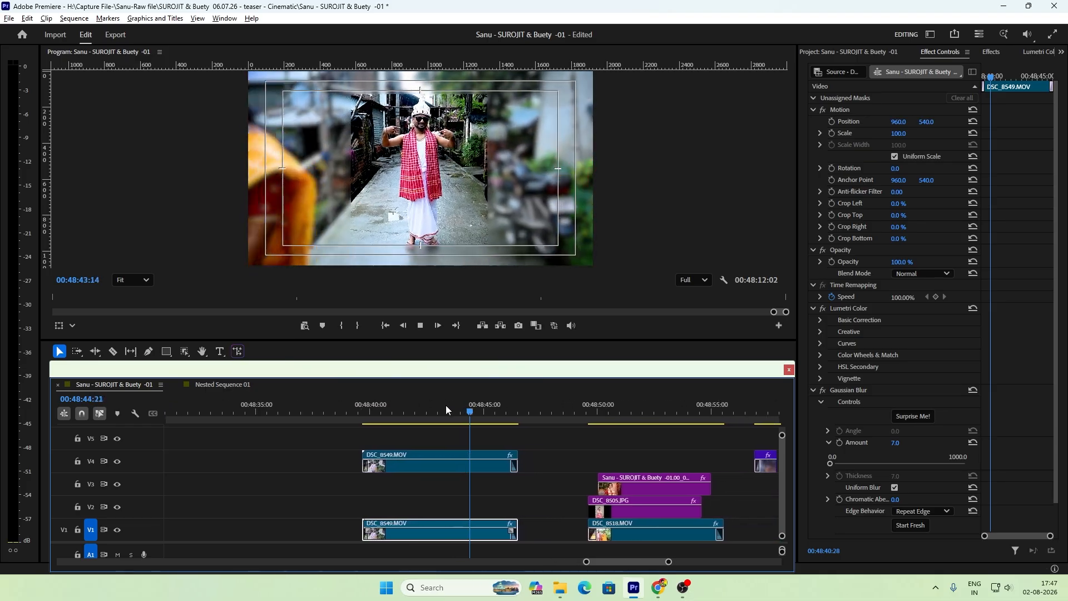
drag(437, 409, 376, 416)
Step: Nest the cropped DSC_8549.MOV copy on V4, accepting the default sequence name
key(=)
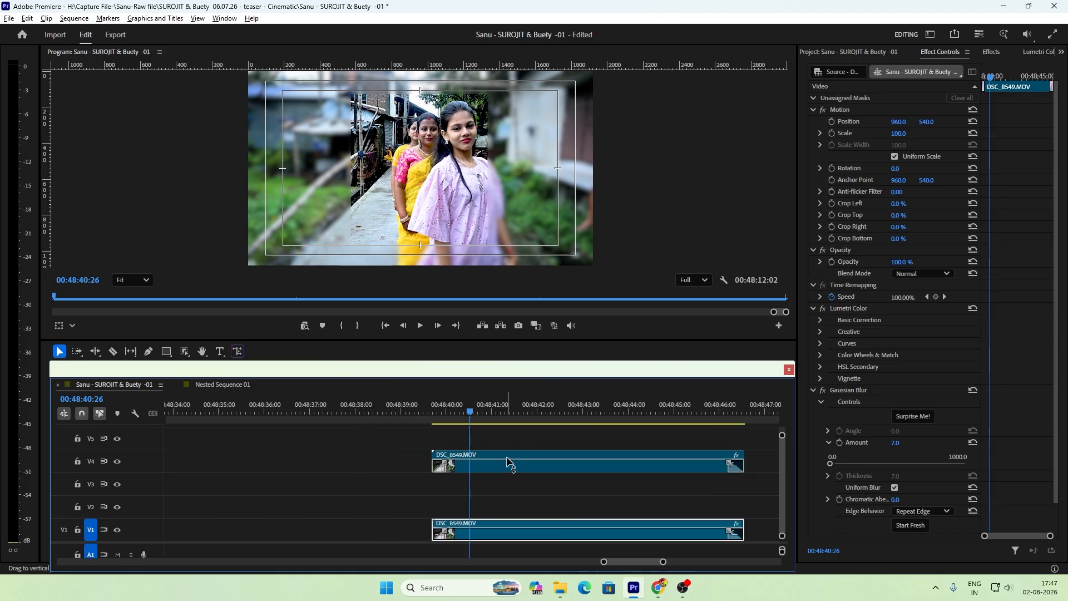
key(-)
right_click(552, 465)
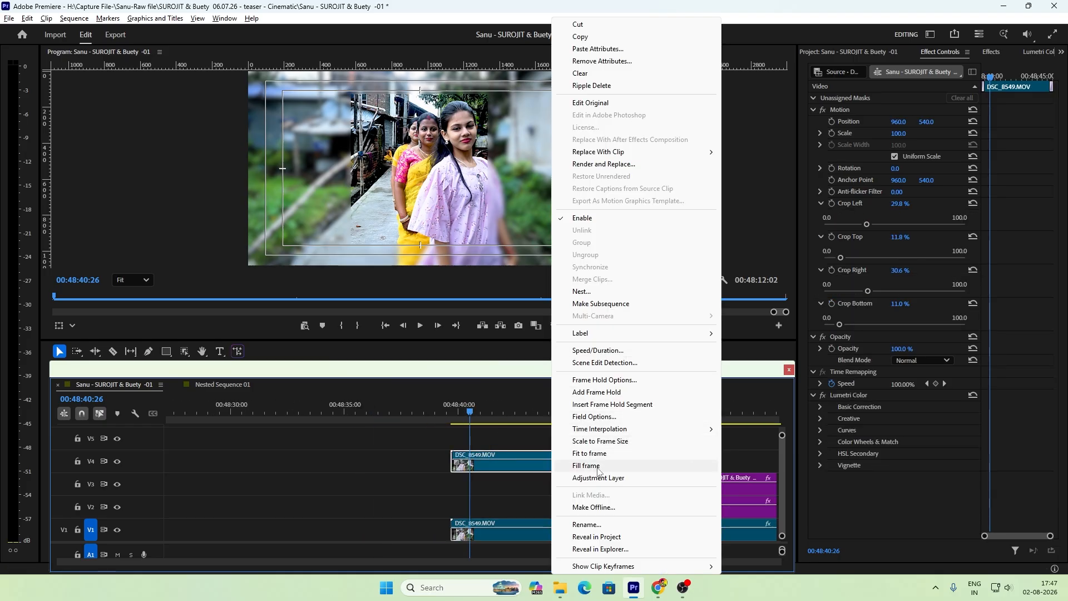
click(586, 292)
click(548, 304)
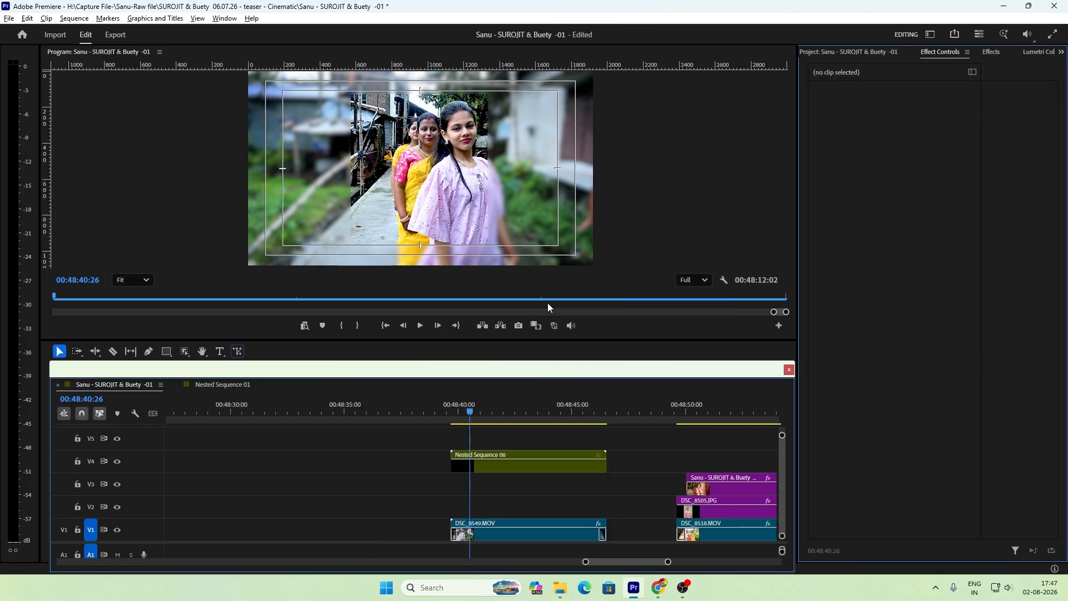
Step: Clear the effects search, find the Stroke Preset and apply it to the nested sequence on V4
drag(530, 411, 540, 477)
click(540, 464)
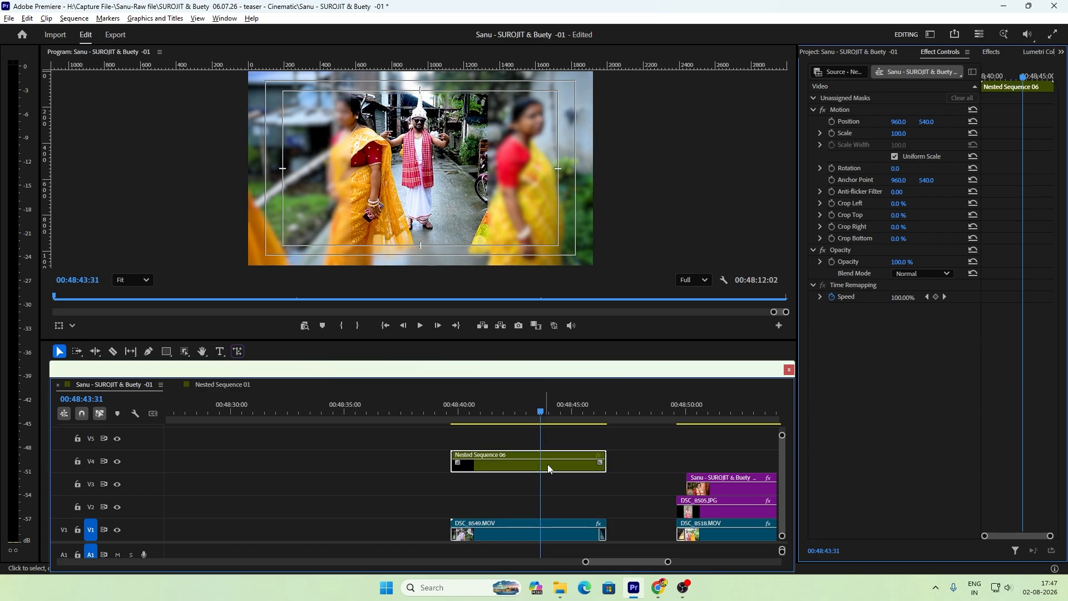
click(991, 53)
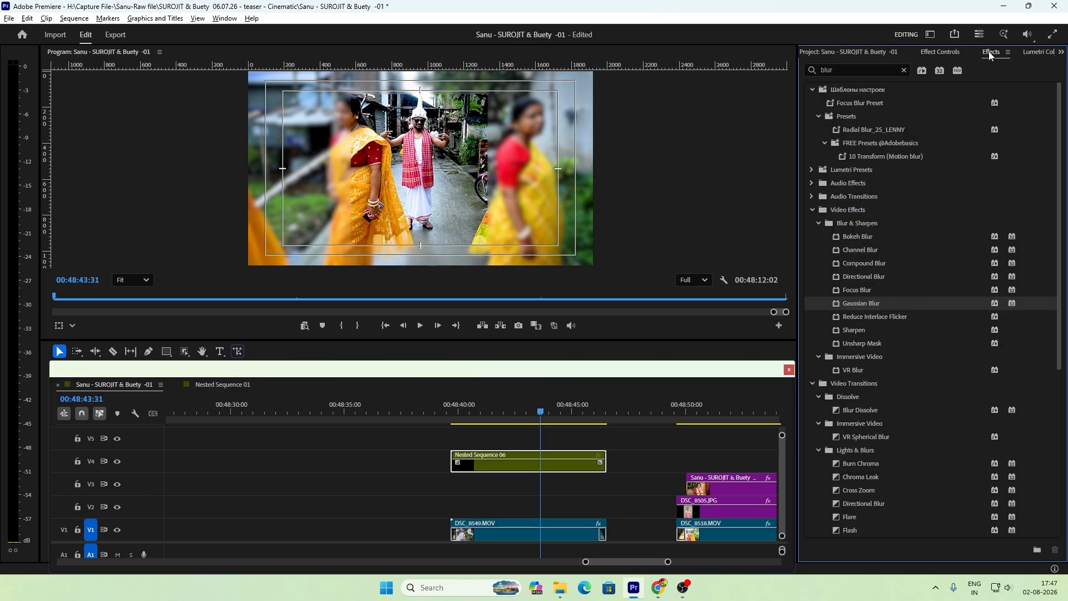
double_click(836, 68)
key(BackSpace)
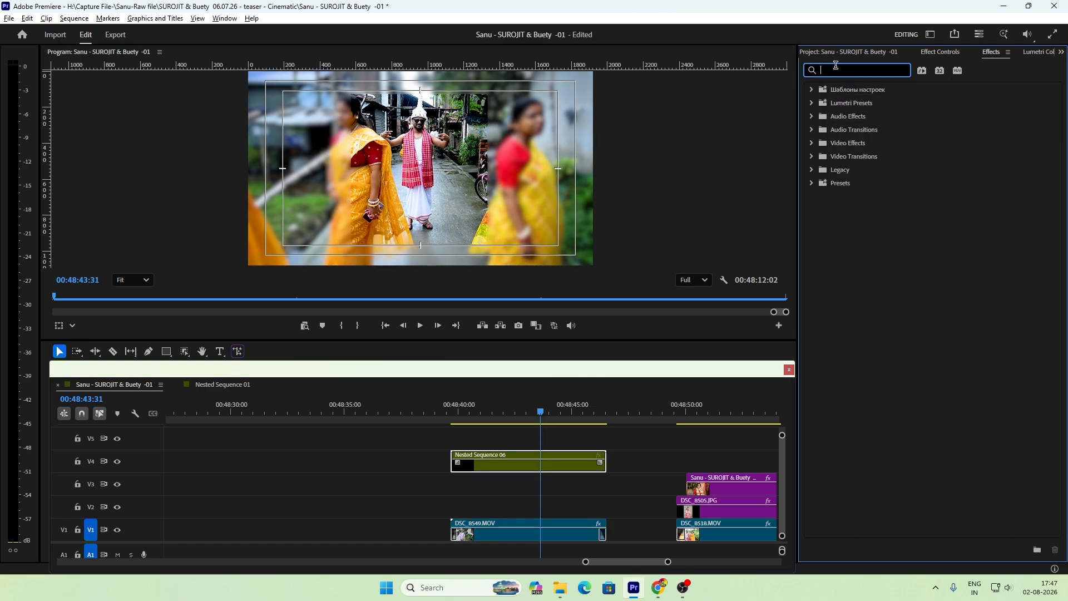
text(st)
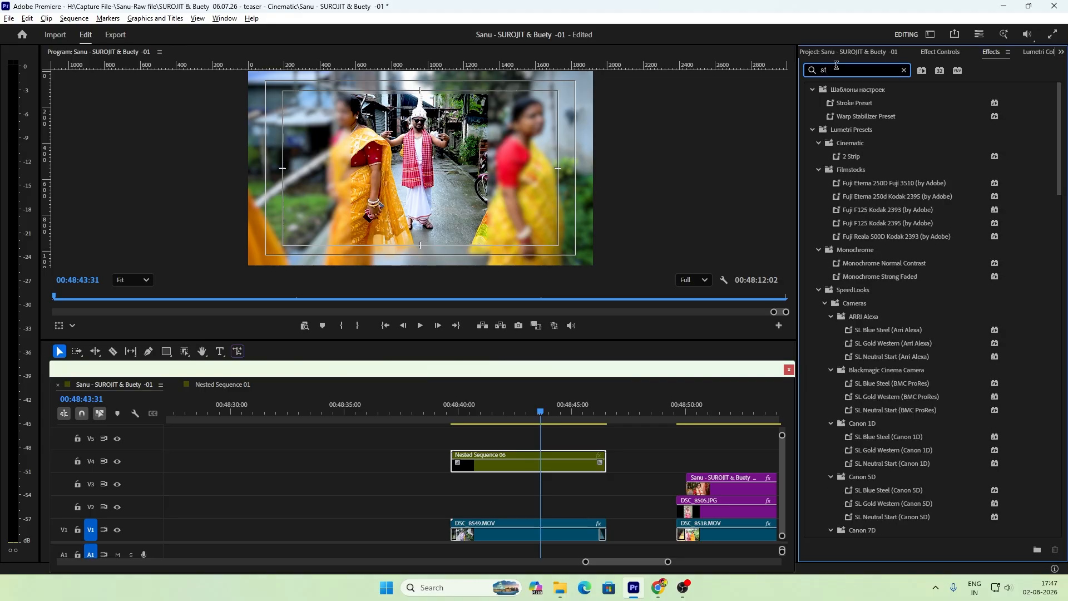
key(BackSpace)
key(BackSpace)
click(812, 90)
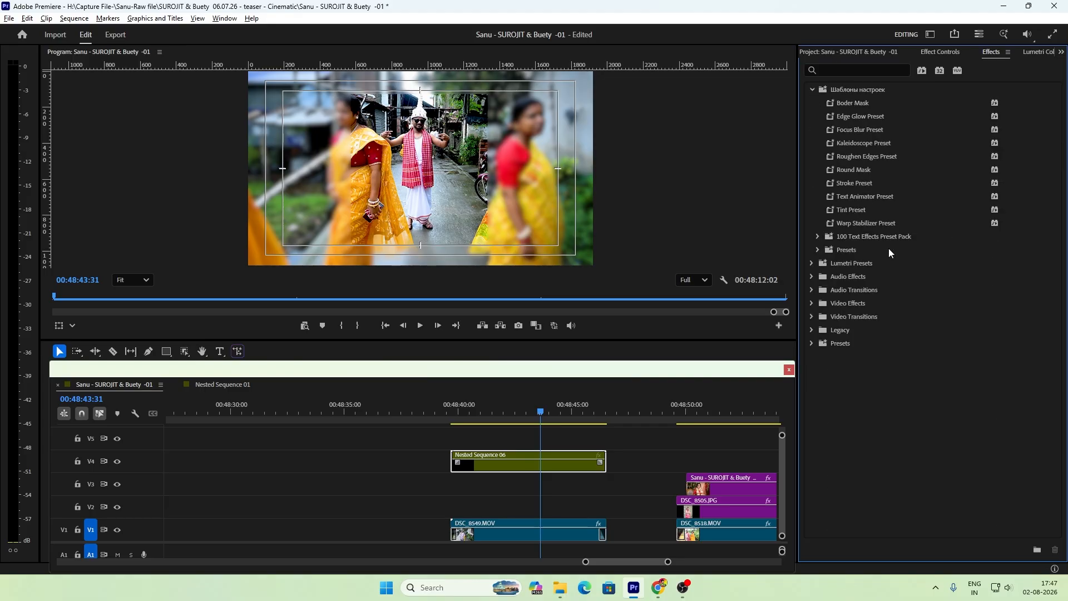
drag(846, 184, 527, 456)
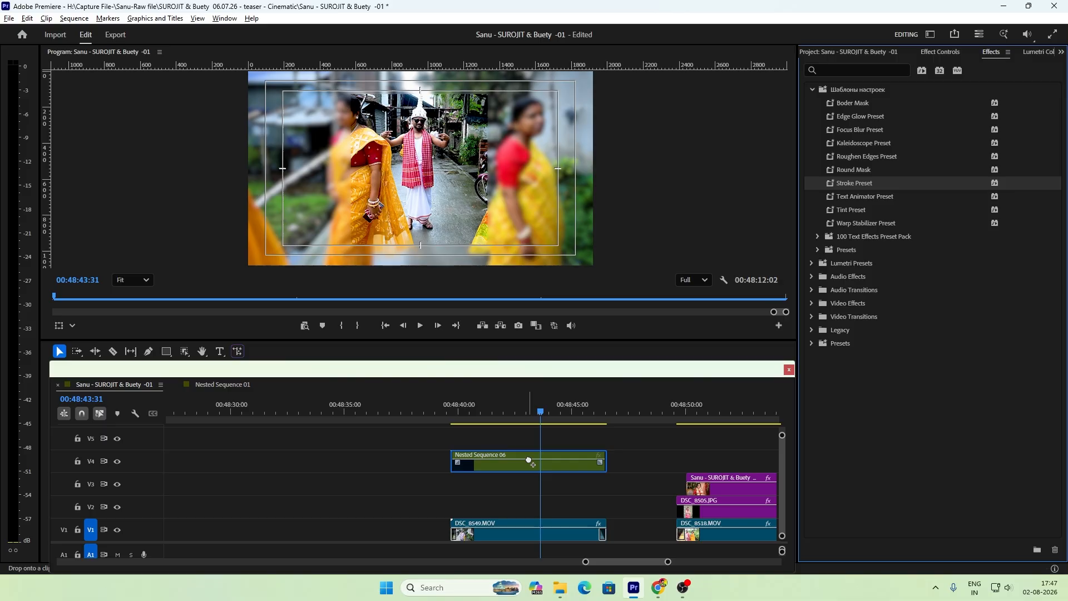
Step: Show the nested sequence's effect settings at 00:48:41:19 and change its stroke color to white
drag(474, 416, 489, 438)
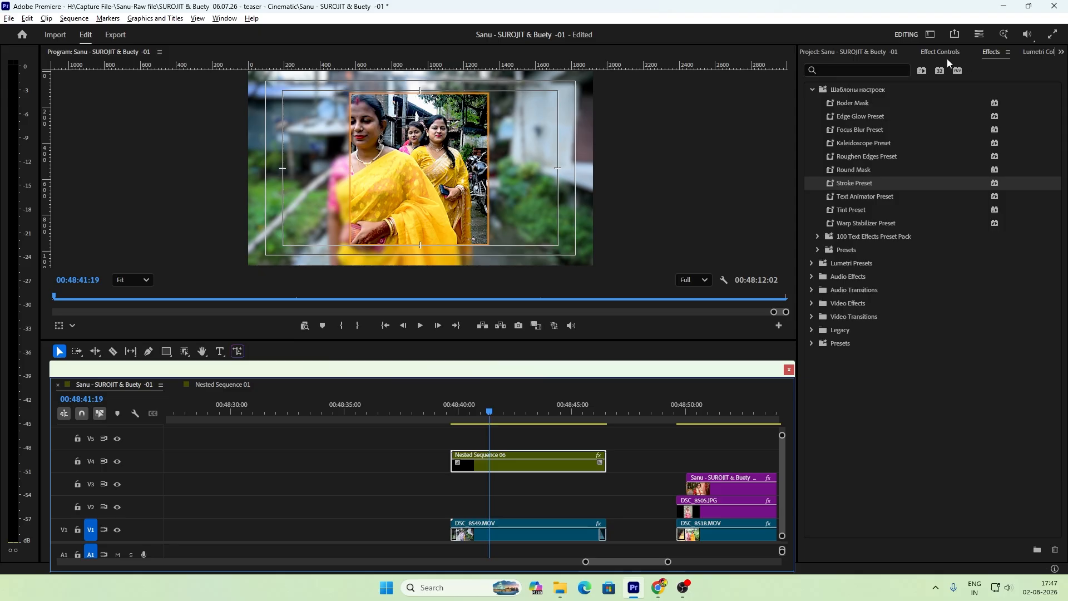
click(940, 52)
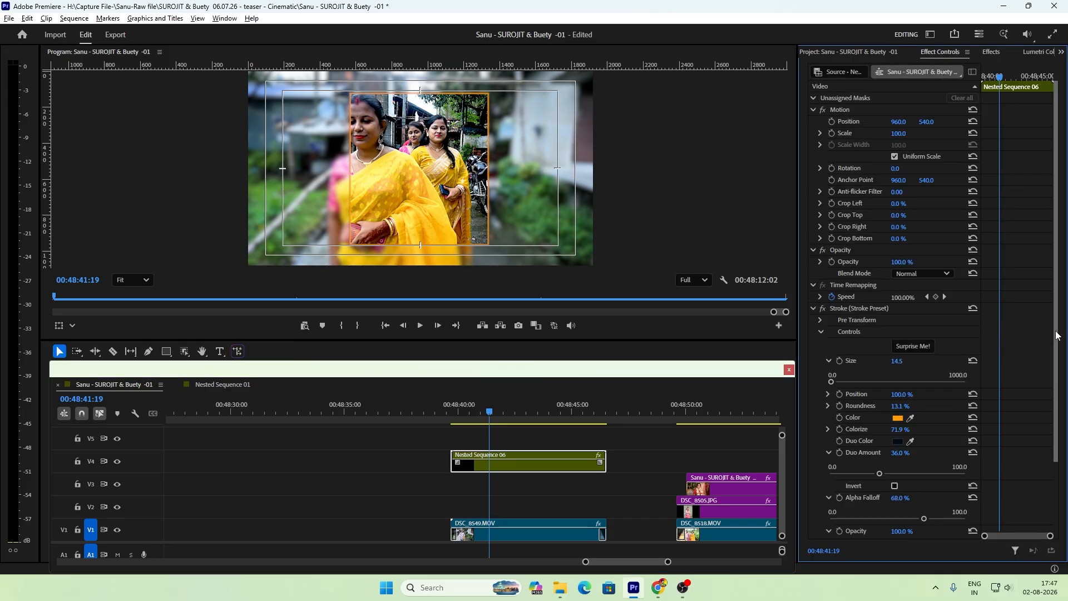
scroll(1054, 363, down, 3)
click(898, 387)
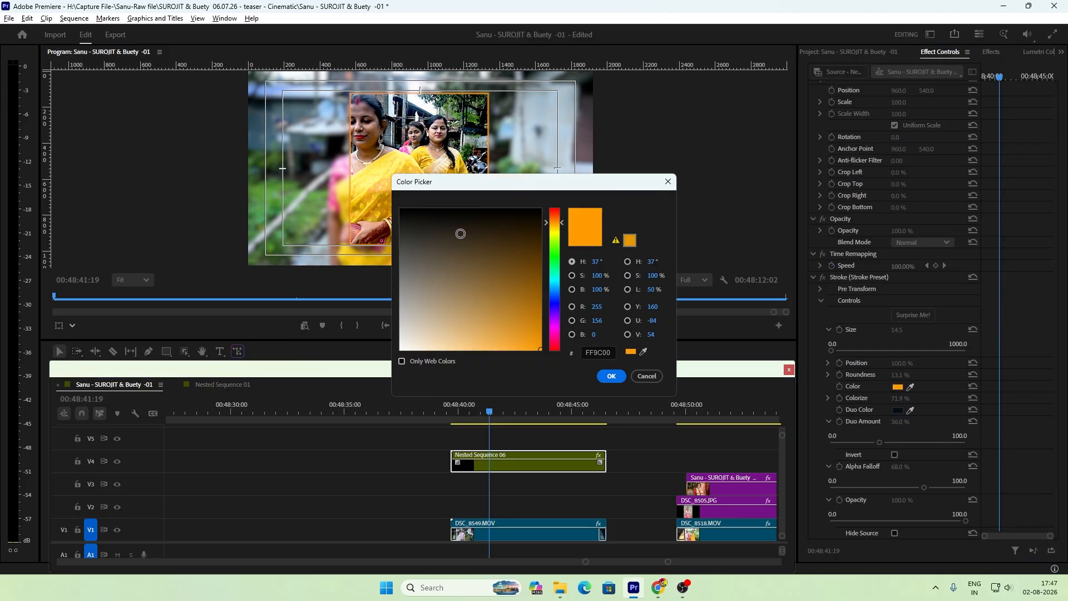
click(400, 350)
click(611, 377)
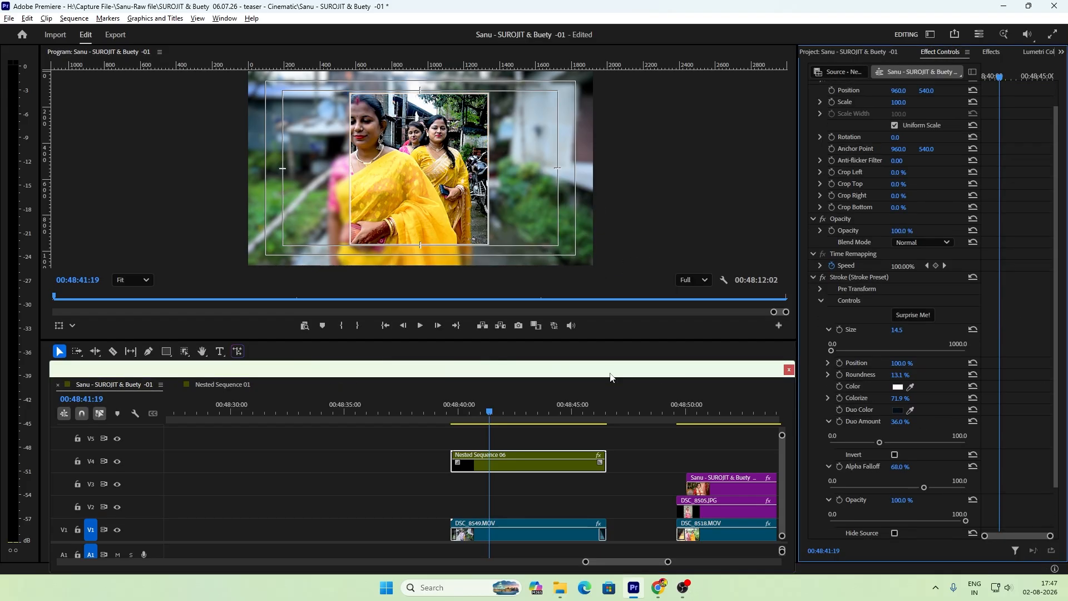
Step: Compare the white-stroked composition with the earlier layered section around 00:48:16, and return to play the new section near 00:48:42
drag(491, 398, 504, 462)
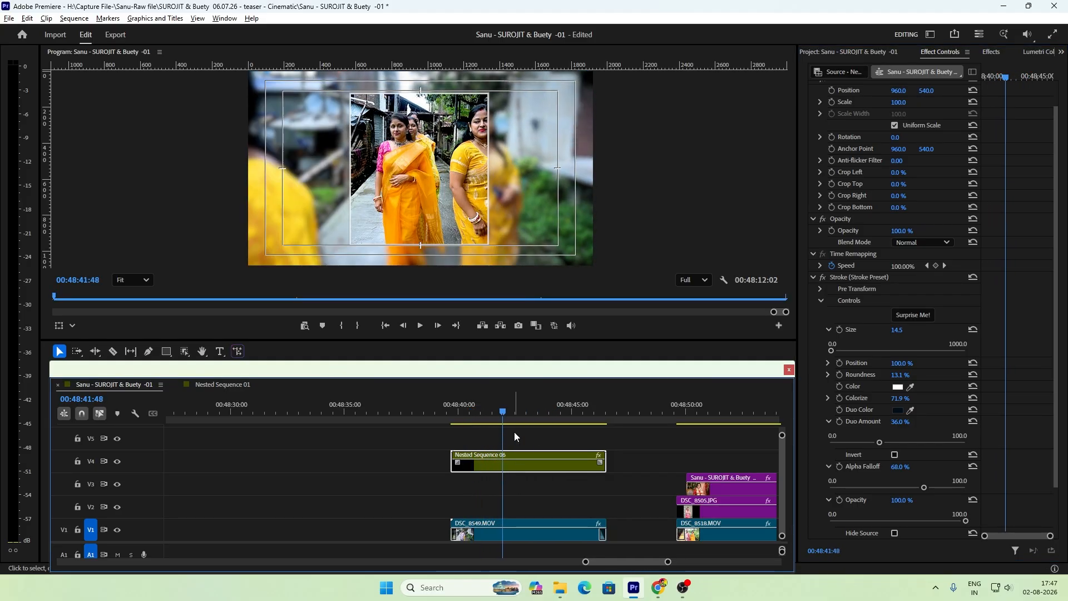
key(minus)
key(minus)
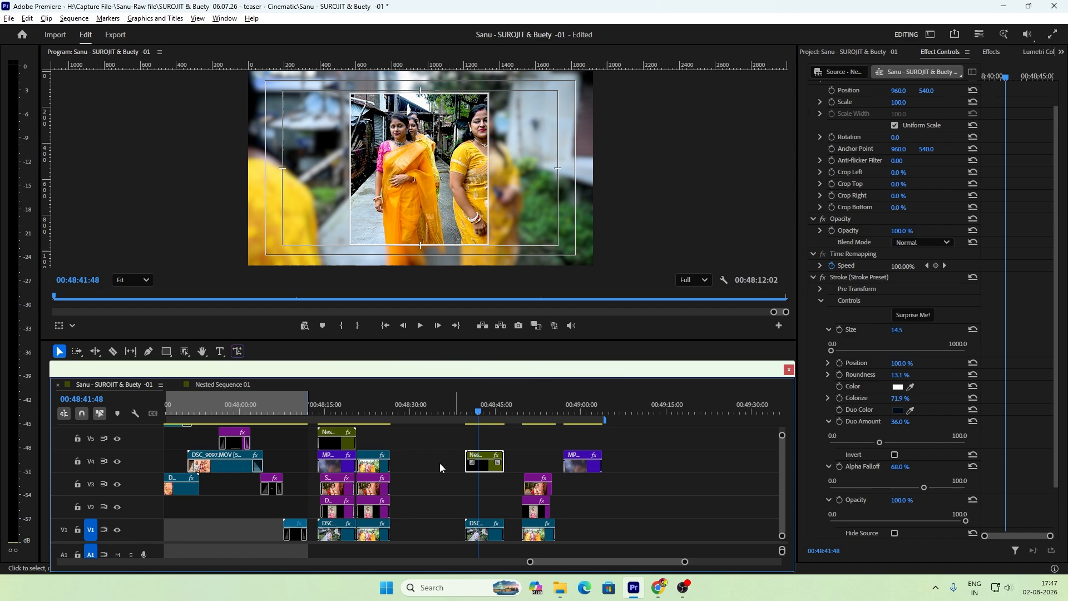
click(324, 412)
key(equal)
key(equal)
key(space)
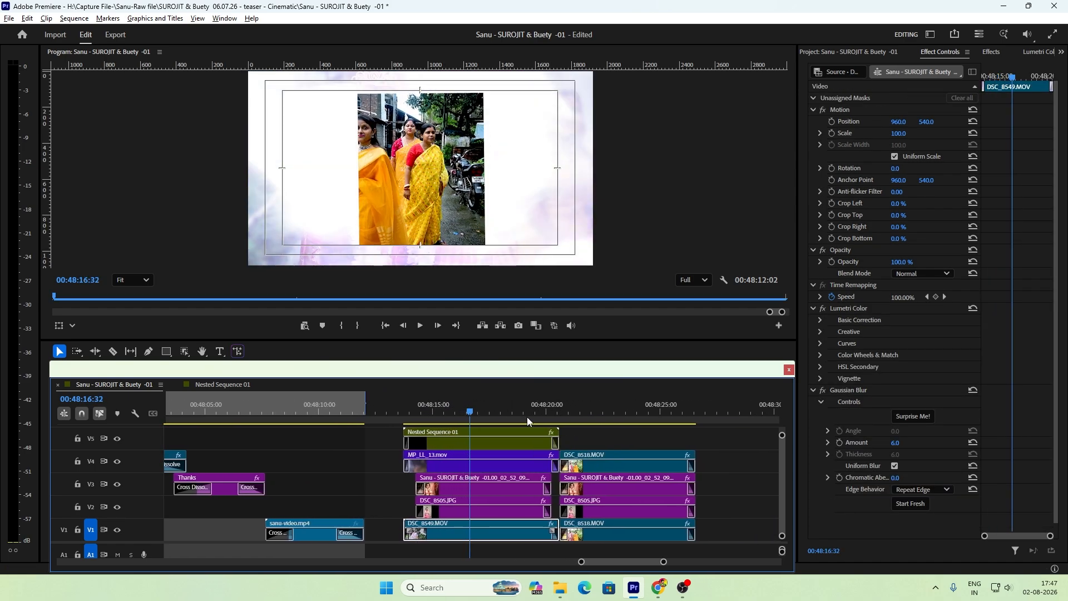
key(minus)
key(minus)
click(674, 405)
key(equal)
key(equal)
key(space)
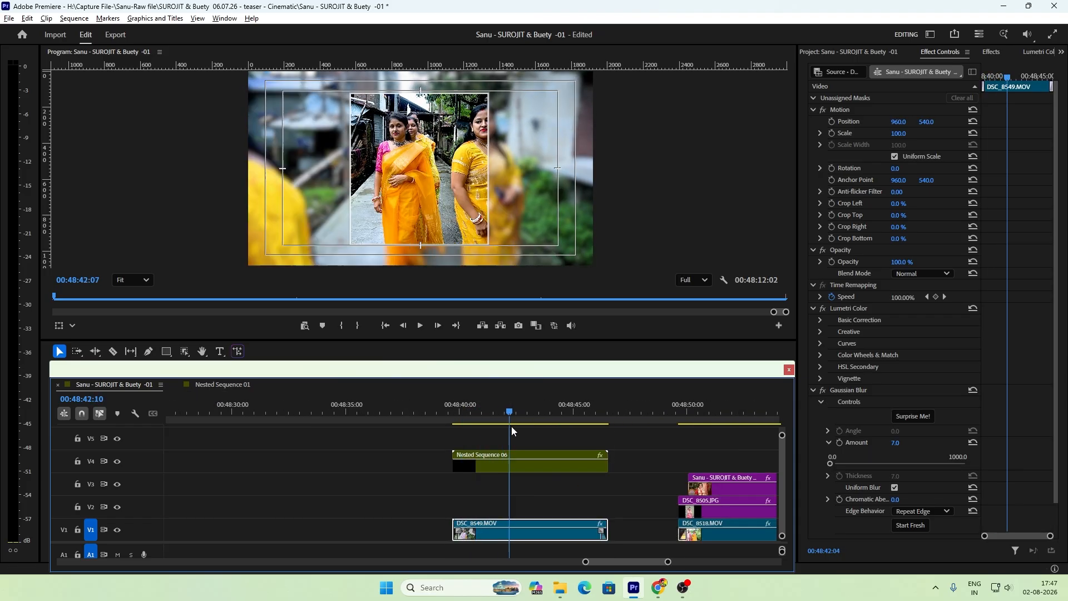
Step: Apply the Warp Stabilizer Preset to the nested sequence on V4 and show its stabilization settings
click(516, 466)
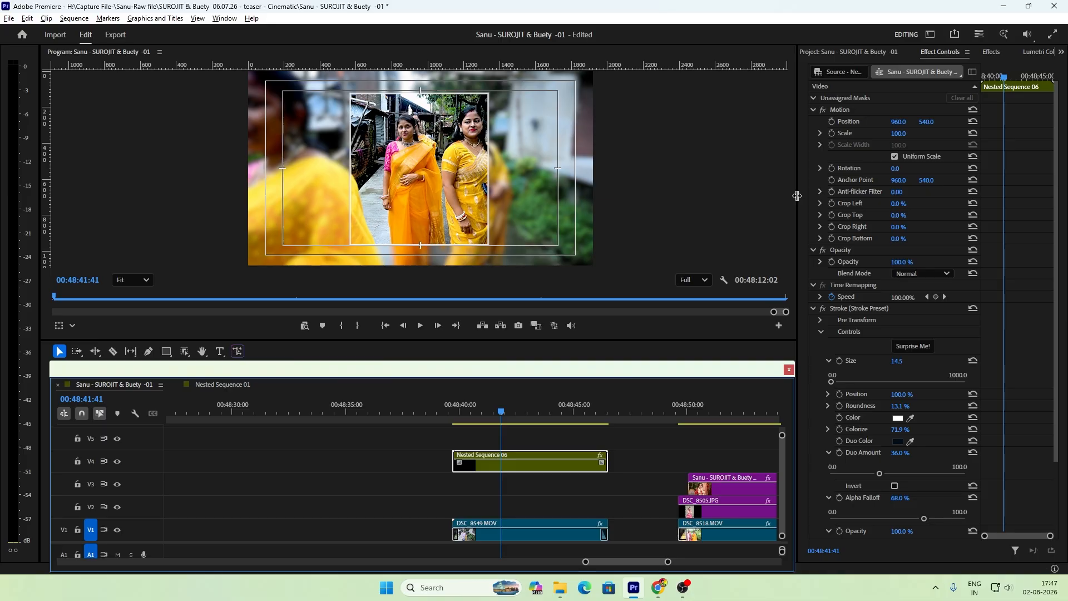
click(992, 52)
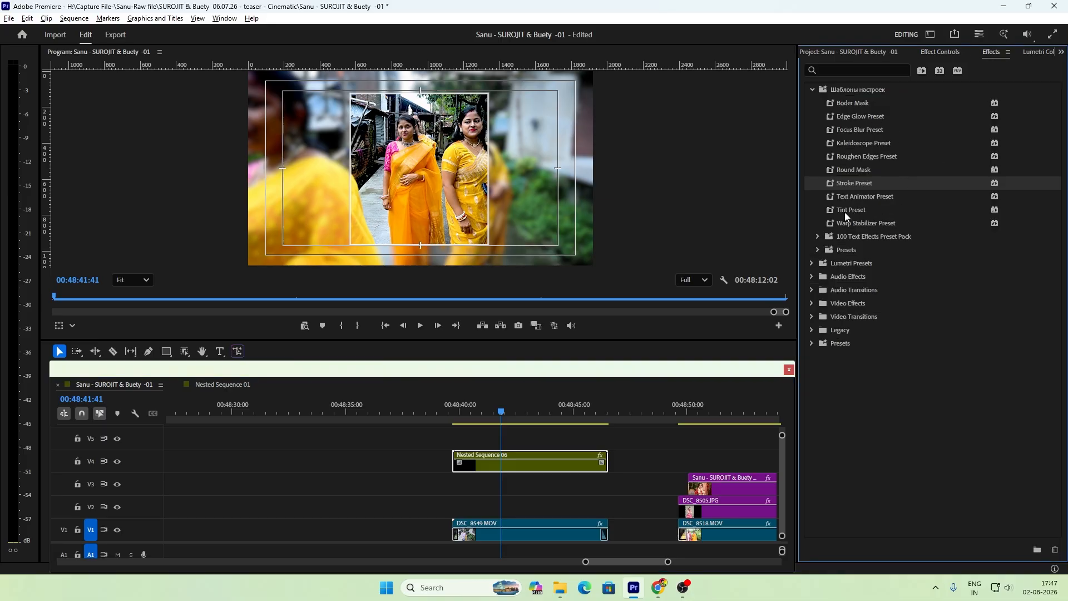
drag(862, 224, 526, 468)
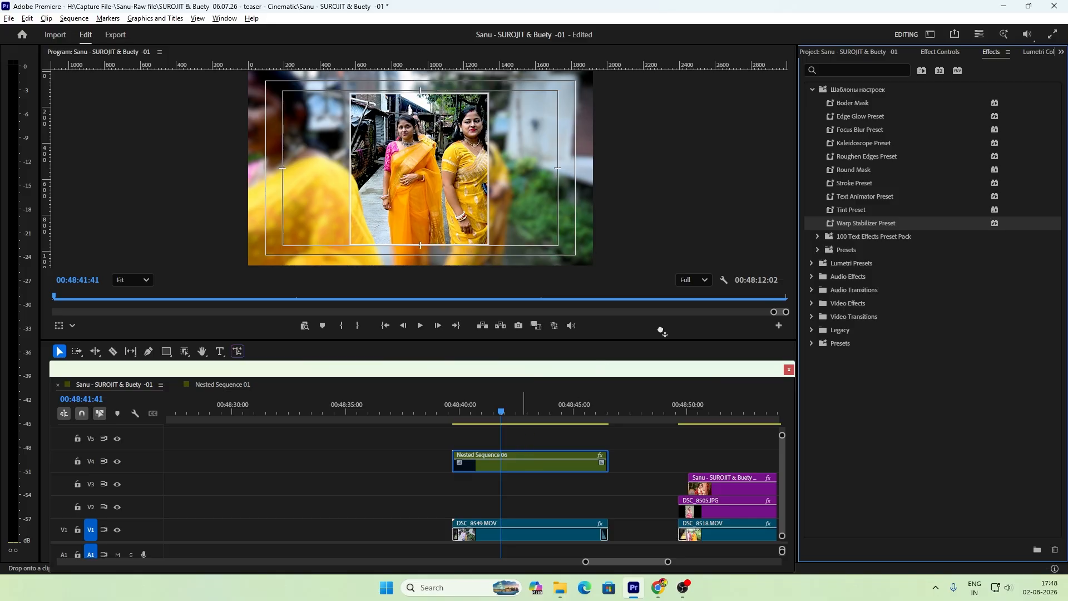
click(941, 52)
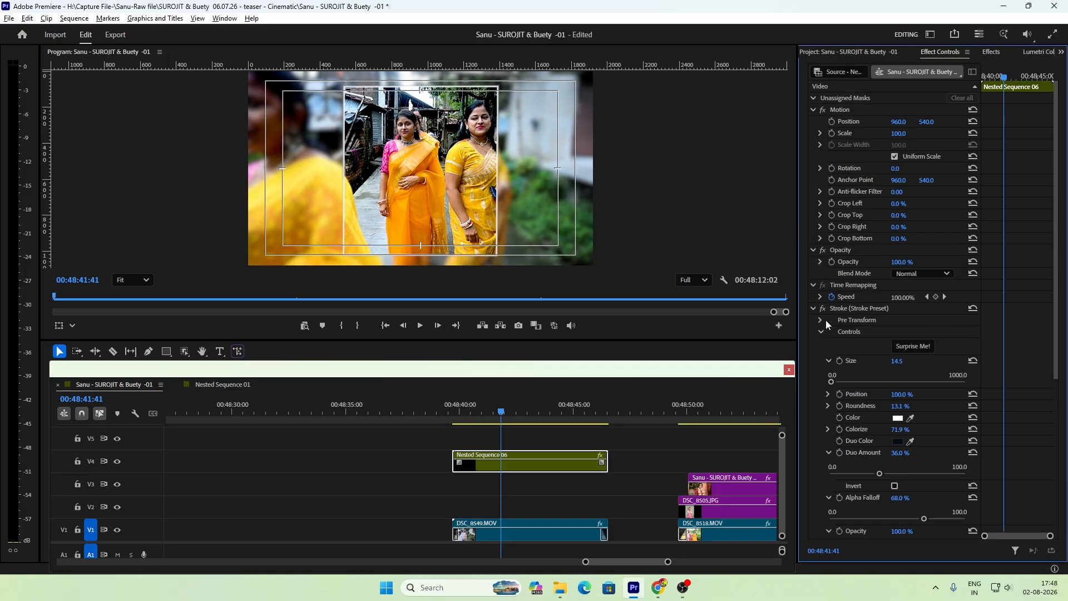
drag(1055, 295, 1022, 510)
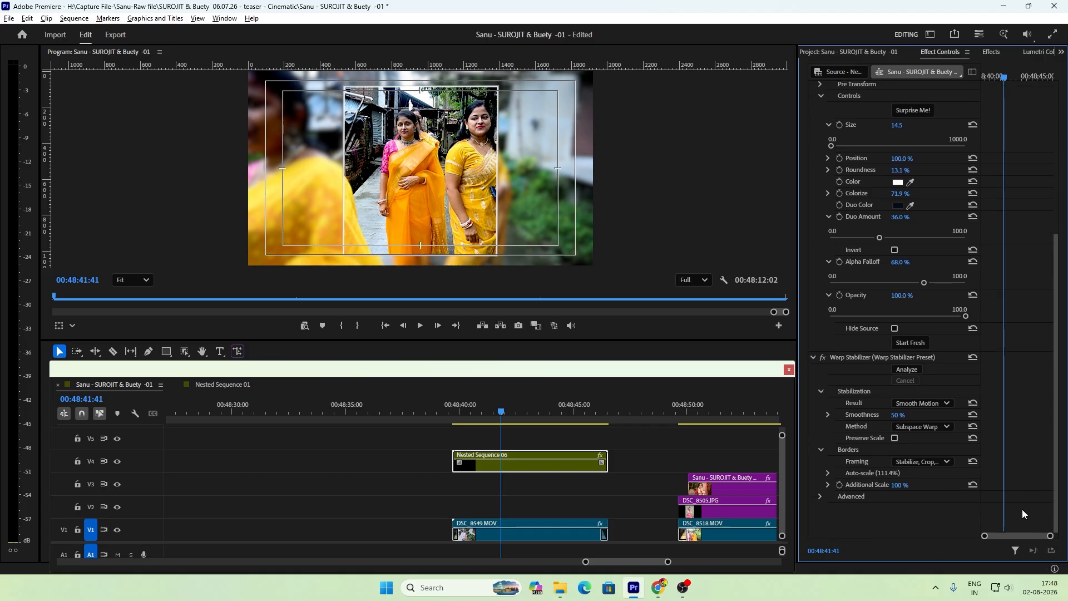
Step: Run the Warp Stabilizer analysis on the nested sequence and play the stabilized section from about 00:48:40
click(907, 370)
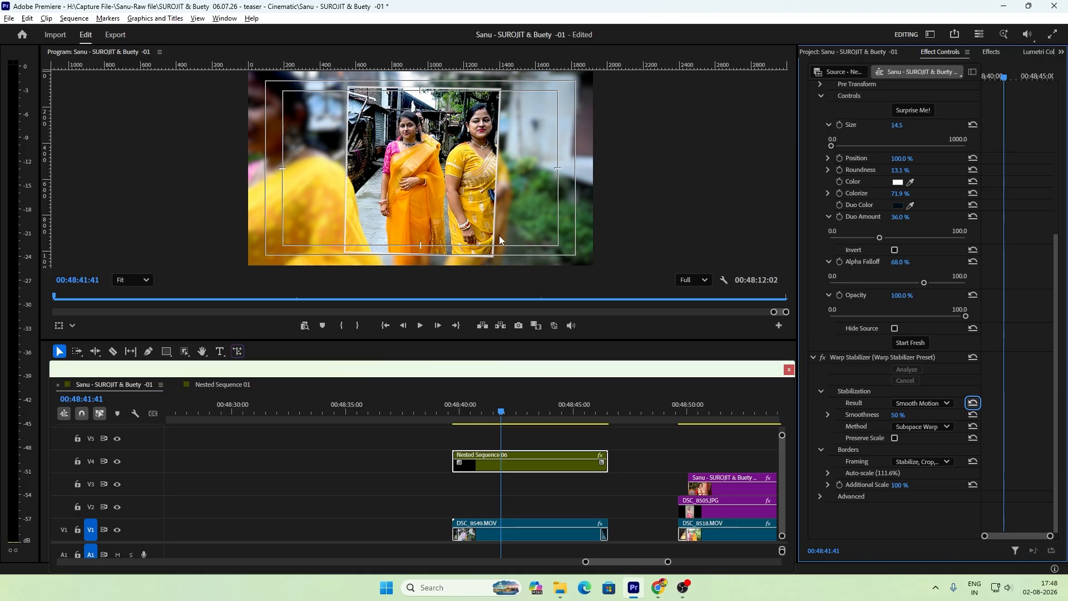
click(460, 412)
key(space)
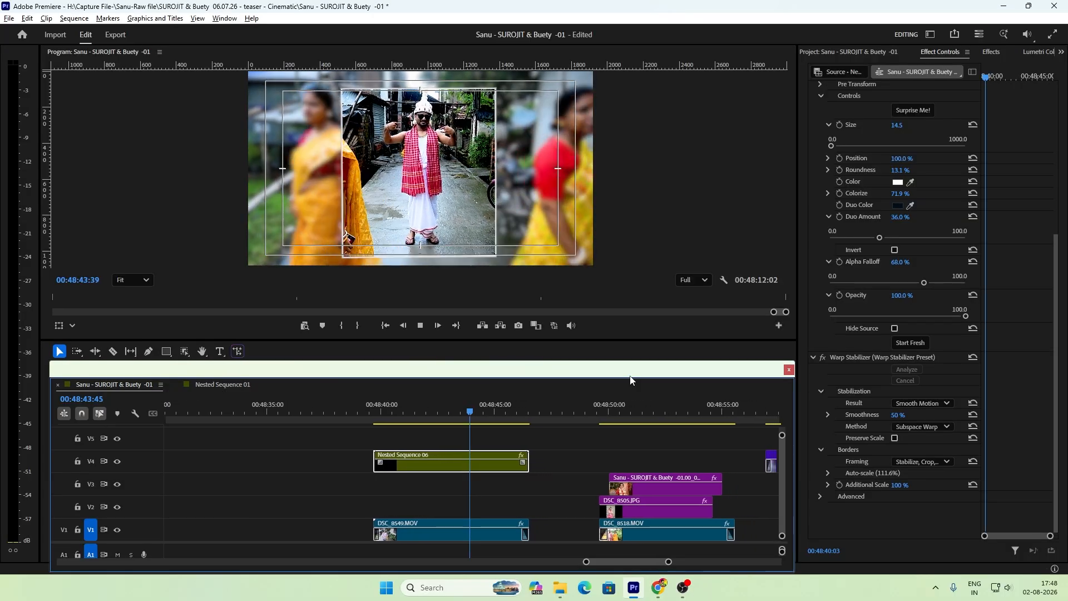
key(space)
drag(400, 412, 408, 412)
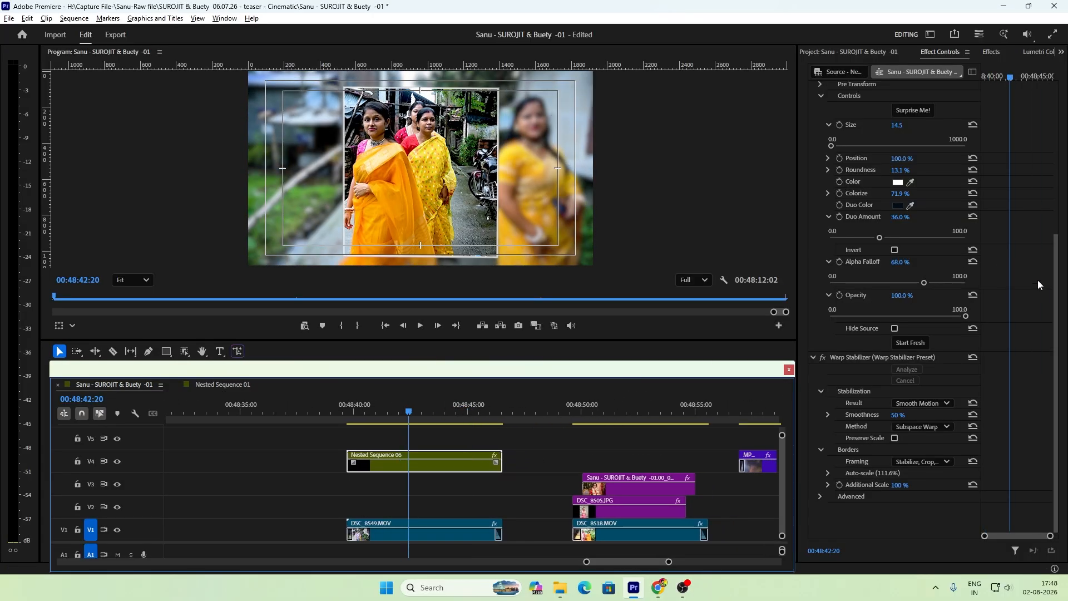
Step: Show the stroke's Position slider and adjust its Duo Amount, then deselect the nested sequence
click(828, 158)
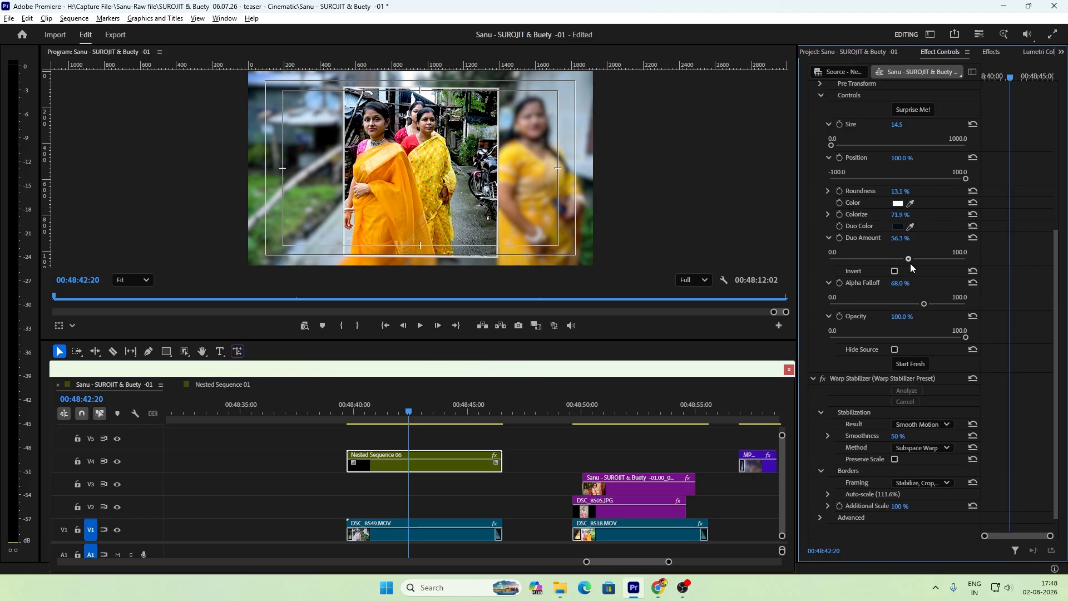
drag(911, 264, 871, 281)
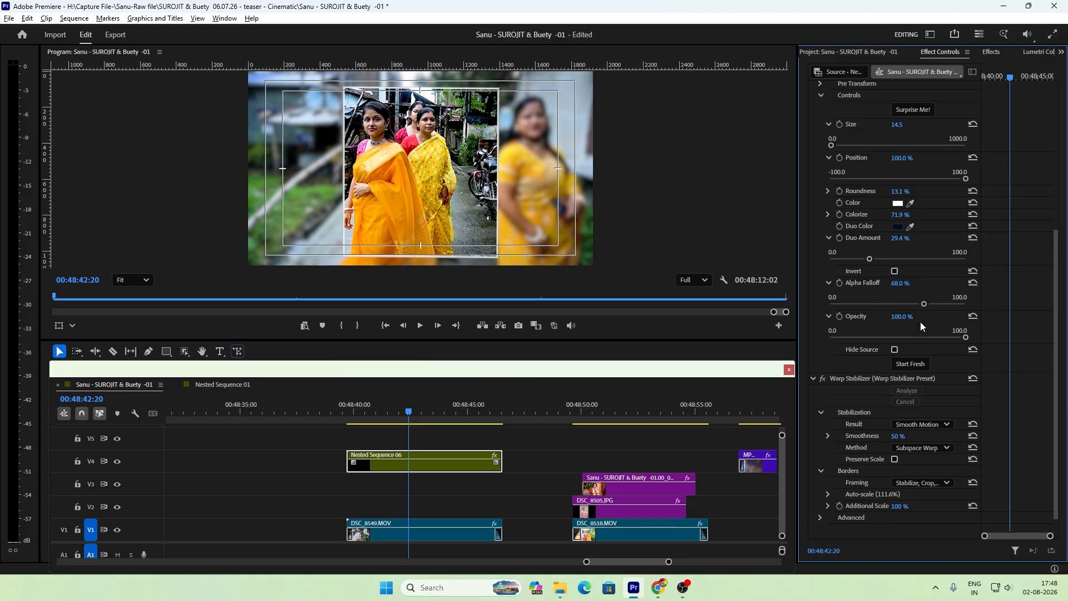
click(632, 437)
Step: Examine the photo cut-out layers stacked above DSC_8518.MOV around 00:48:50 and their placement relative to the nested sequence
key(minus)
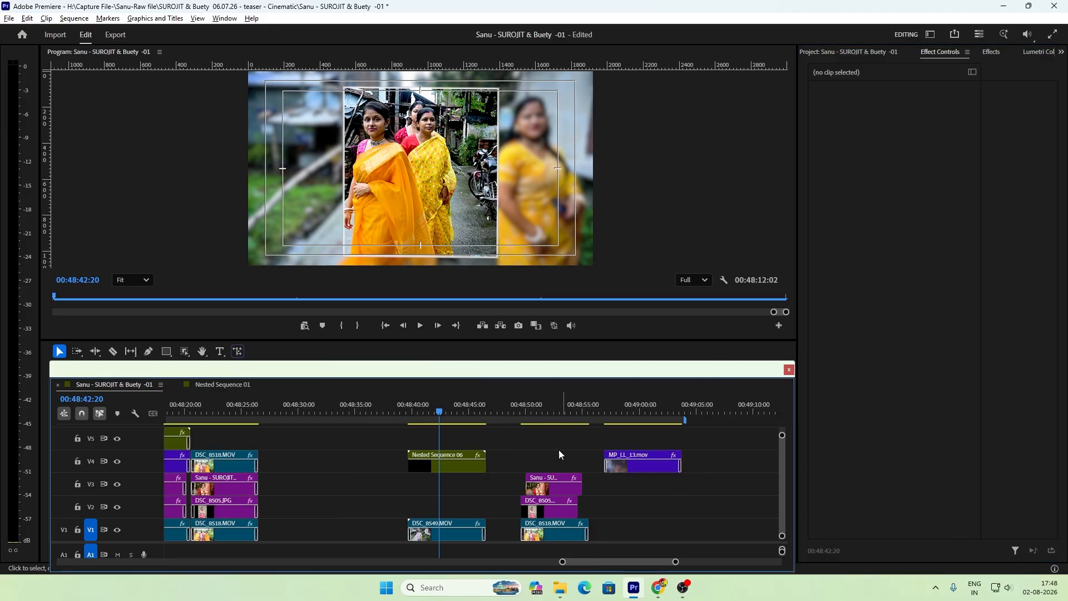
click(543, 410)
key(equal)
key(minus)
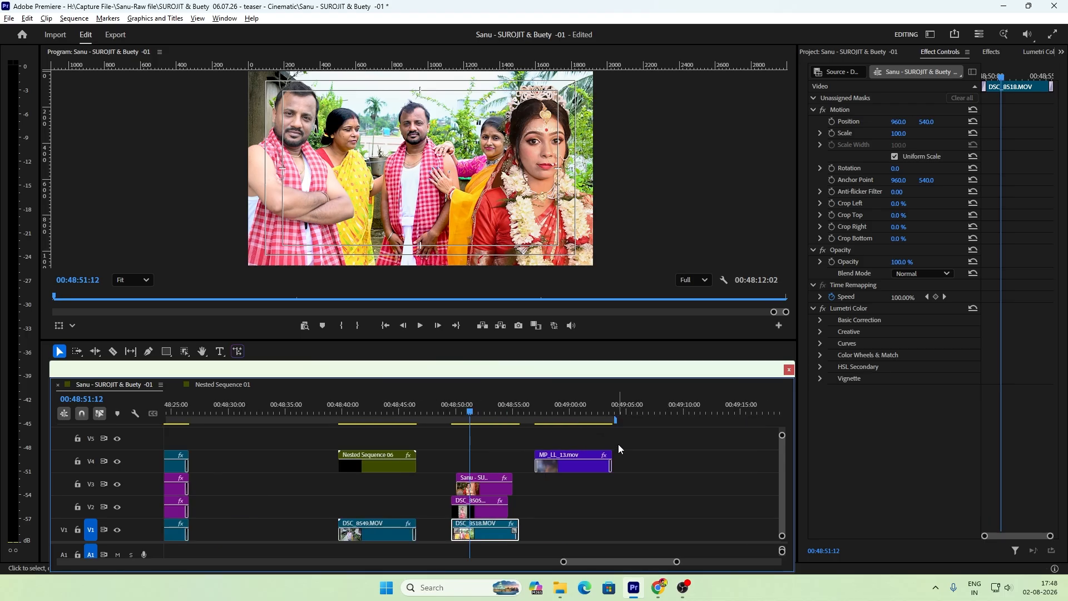
key(equal)
click(465, 488)
click(439, 413)
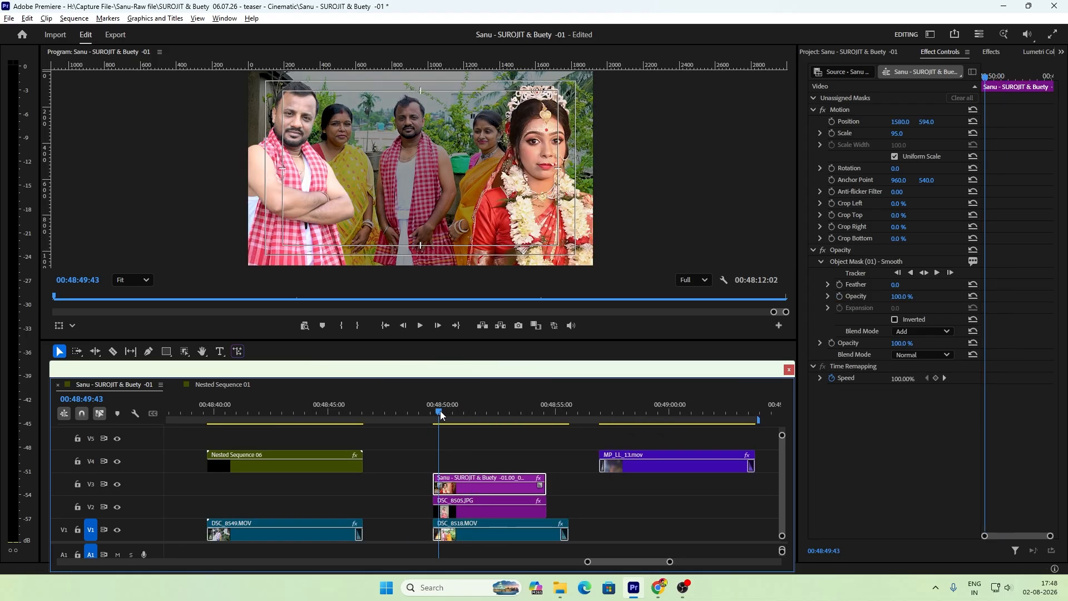
key(equal)
key(equal)
key(minus)
key(minus)
key(minus)
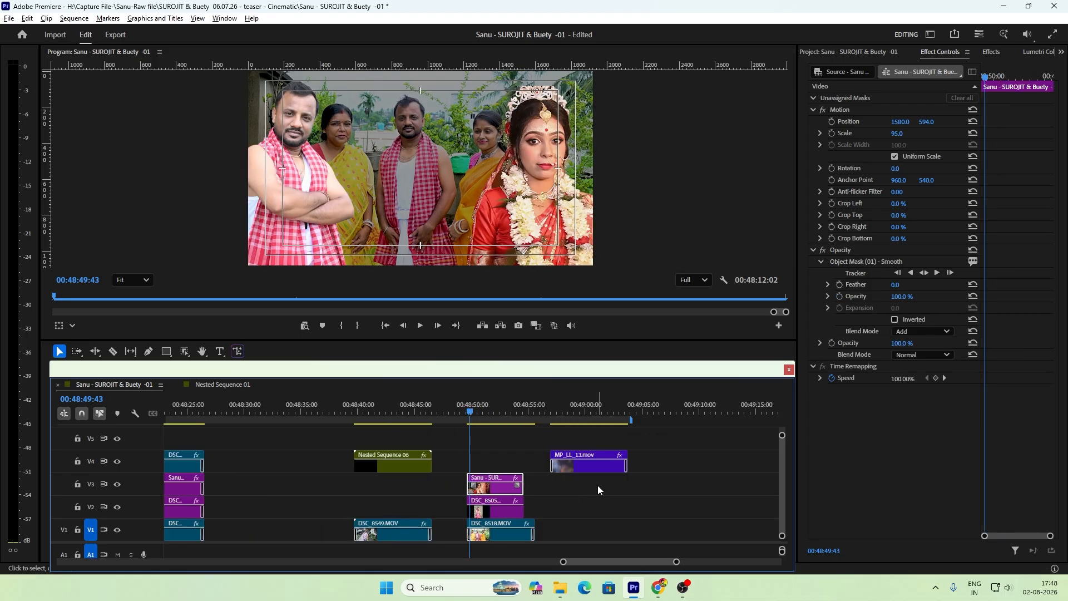
key(equal)
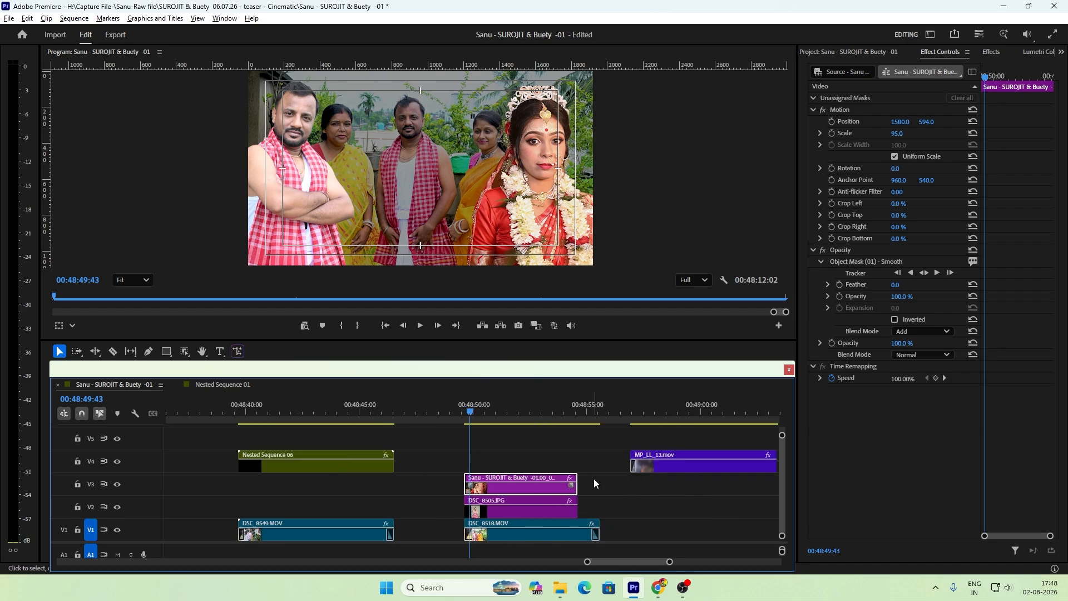
scroll(610, 567, up, 2)
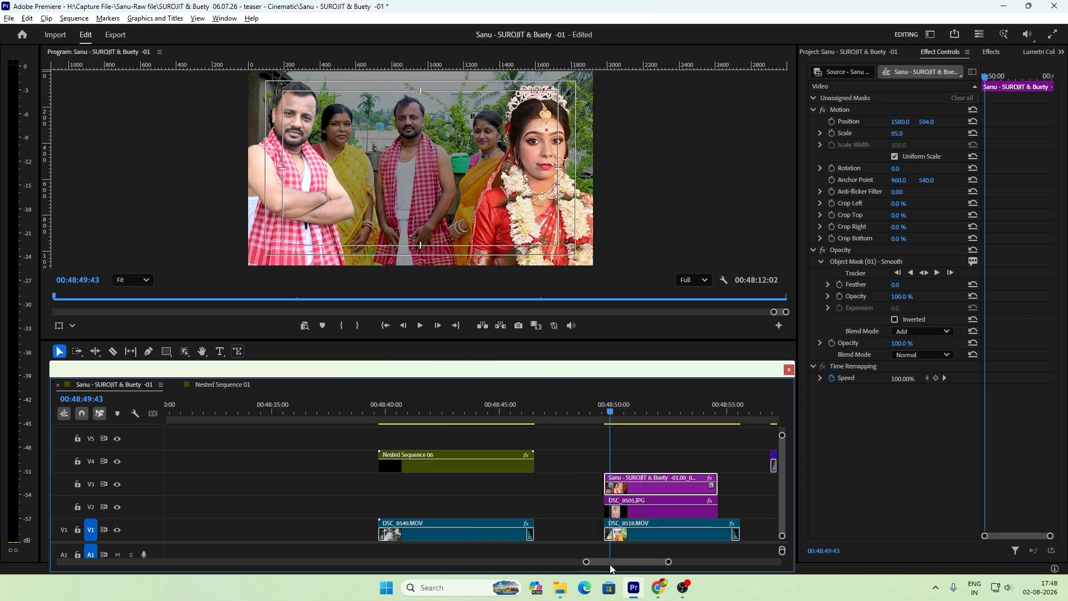
scroll(610, 566, up, 4)
scroll(610, 566, down, 7)
scroll(610, 566, up, 3)
click(638, 418)
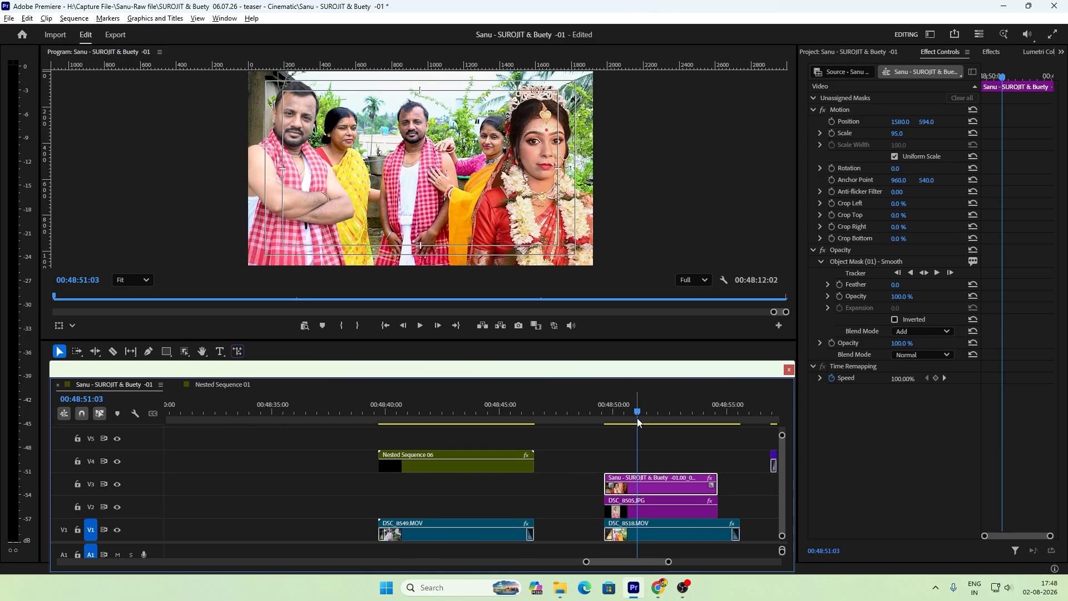
Step: Move the nested sequence to V3, stack DSC_8505.JPG on V4 and the bride still on V5 above it, and extend both to its end
drag(473, 466, 475, 485)
drag(629, 488, 403, 441)
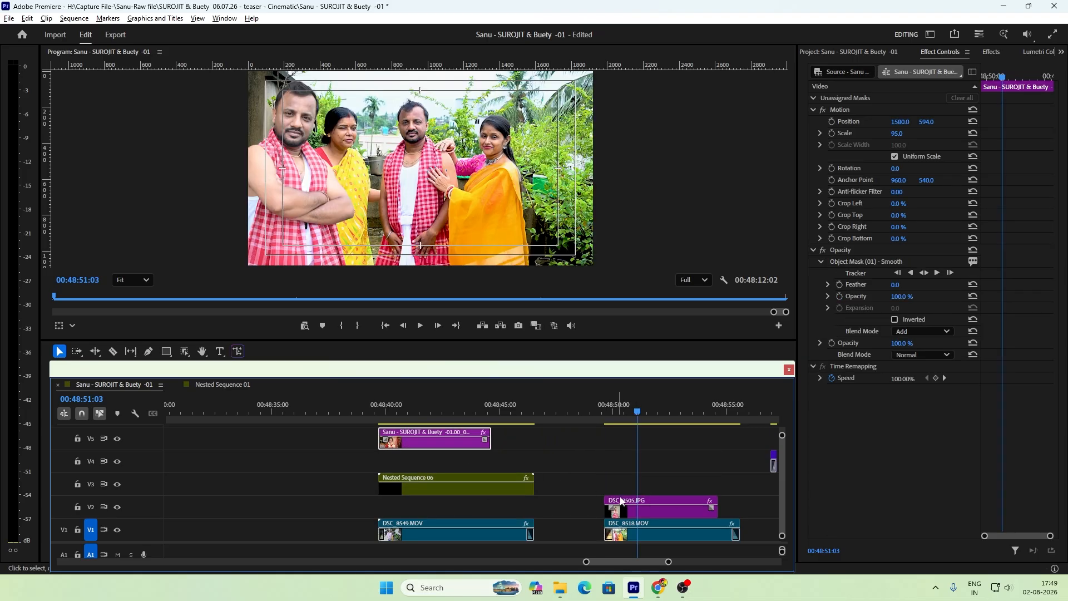
drag(633, 511, 405, 463)
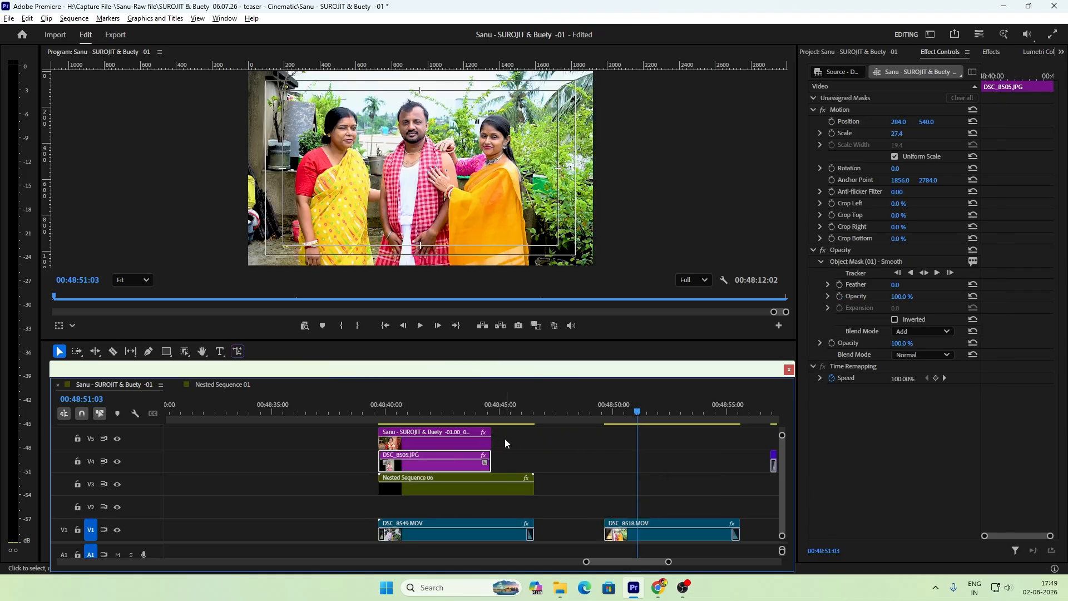
drag(492, 440, 534, 457)
Step: Hide track V5 and place the playhead near the start of the stacked clips at 00:48:39:36
click(389, 424)
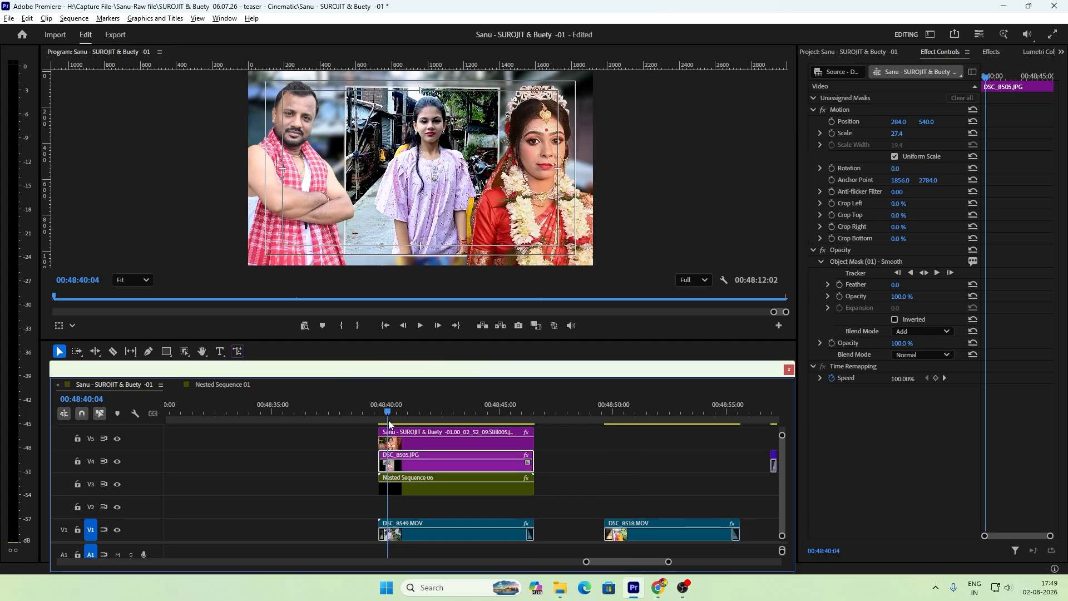
key(=)
key(=)
click(449, 422)
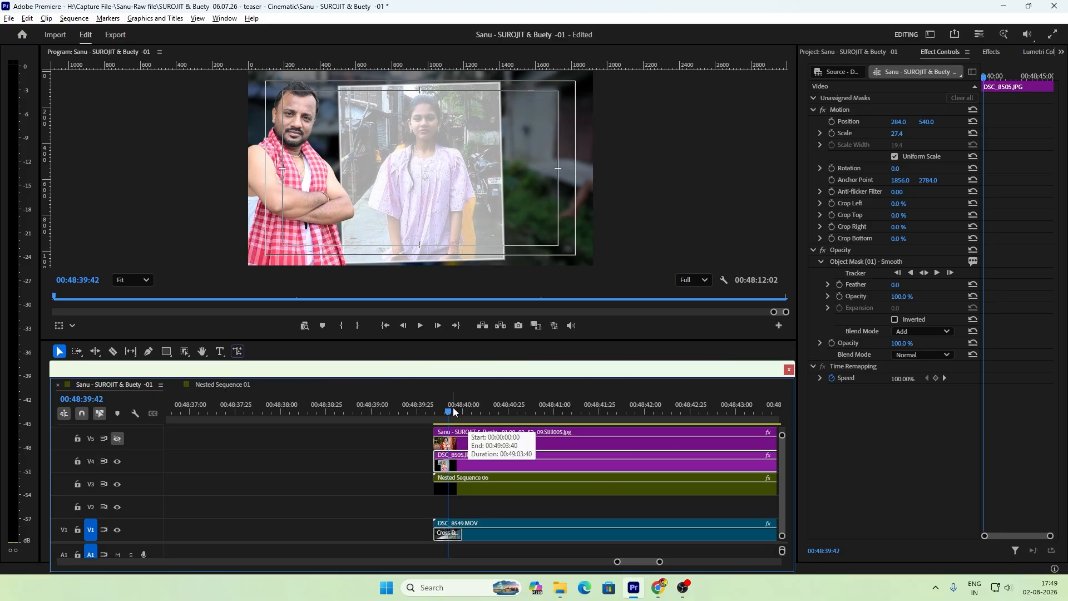
drag(452, 413, 442, 416)
key(-)
key(-)
key(=)
key(=)
key(=)
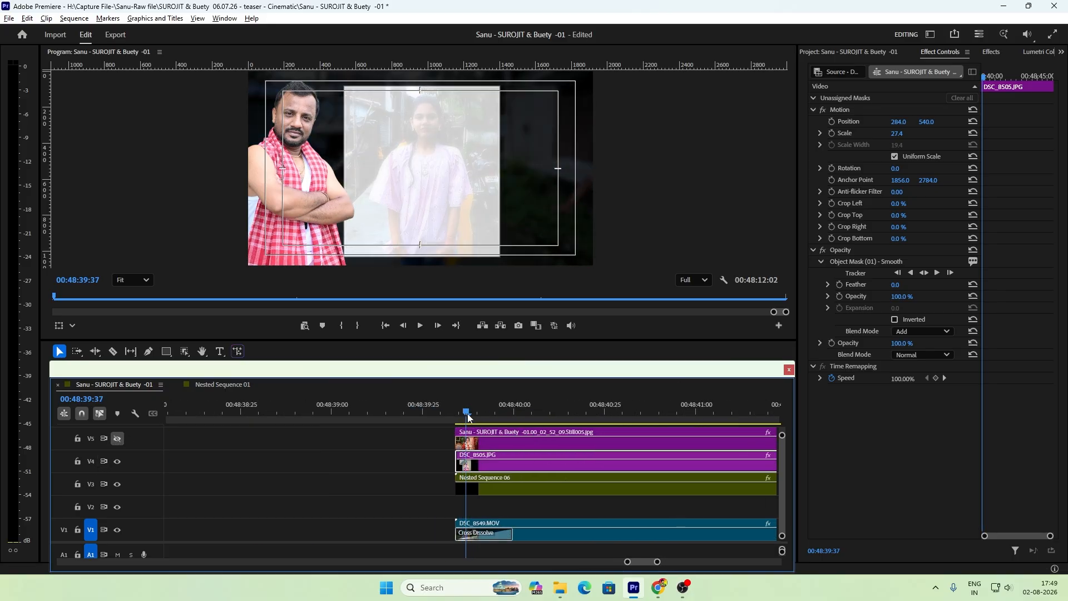
key(Left)
key(Left)
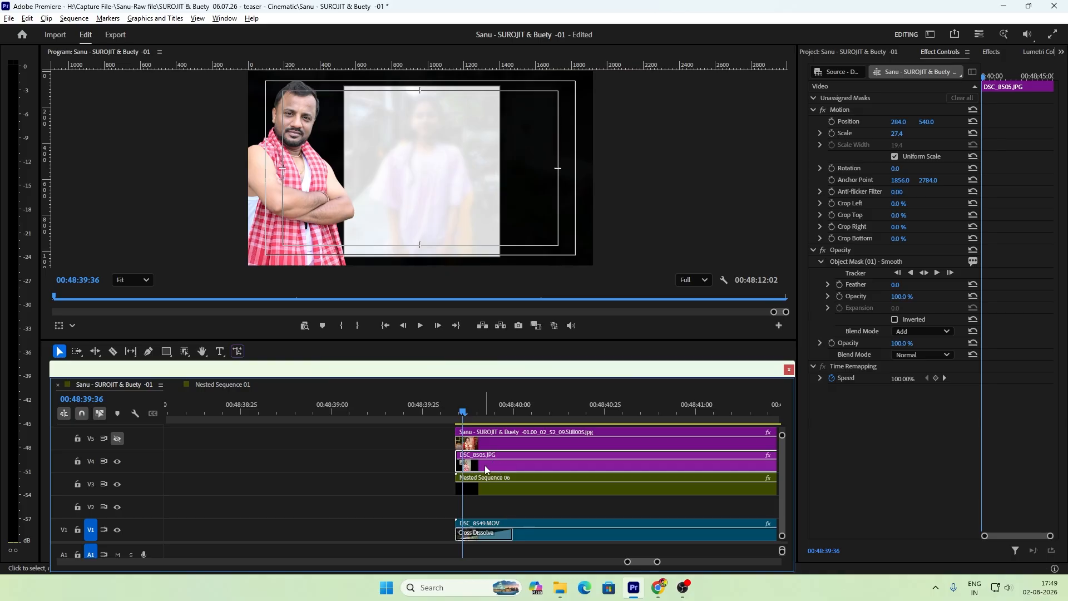
Step: Widen the effect settings area and bring the start of the stacked clips back into the timeline view
key(minus)
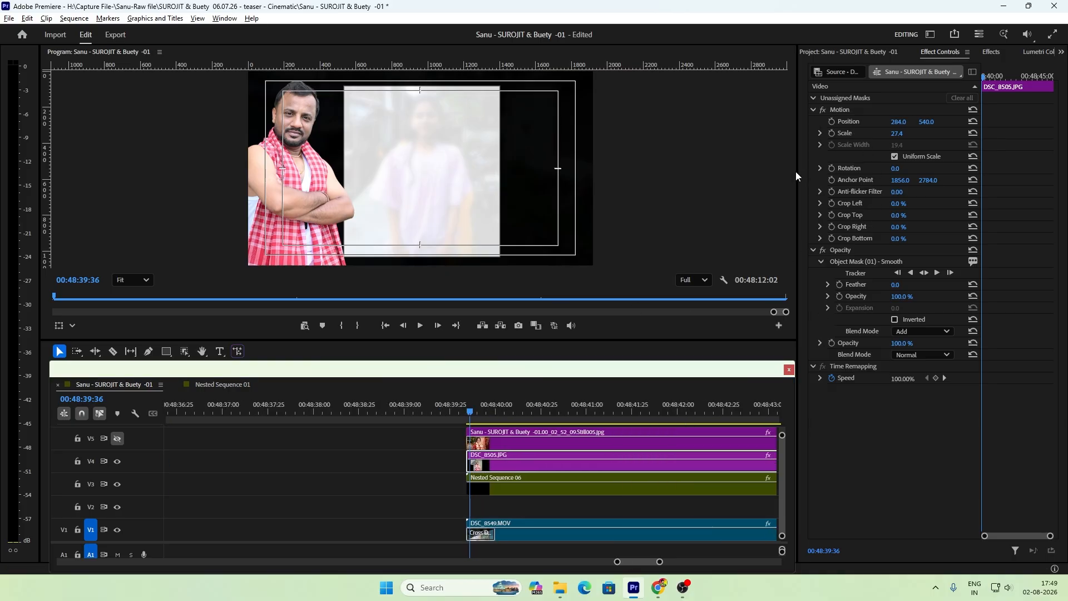
drag(796, 171, 688, 172)
drag(798, 415, 677, 415)
scroll(541, 566, down, 5)
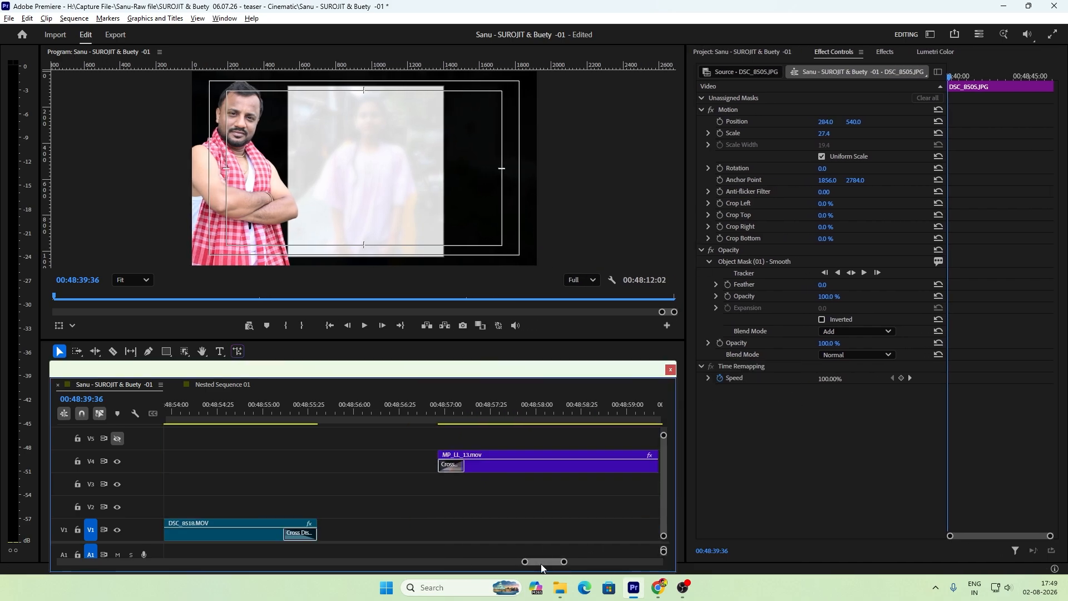
key(minus)
key(minus)
key(minus)
key(minus)
key(equal)
key(equal)
key(equal)
key(equal)
key(equal)
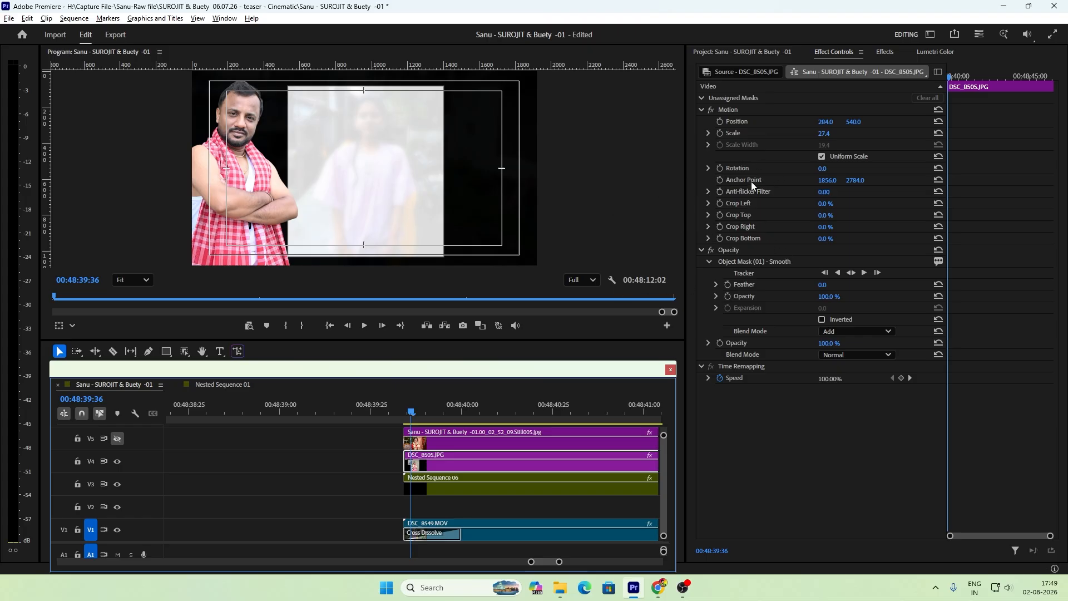
click(721, 122)
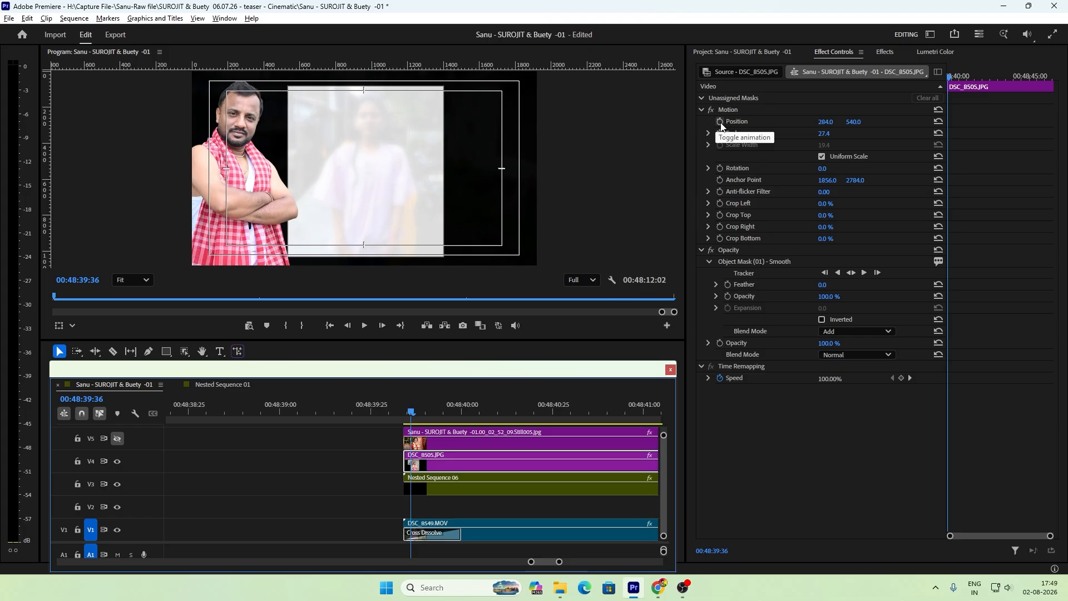
click(709, 122)
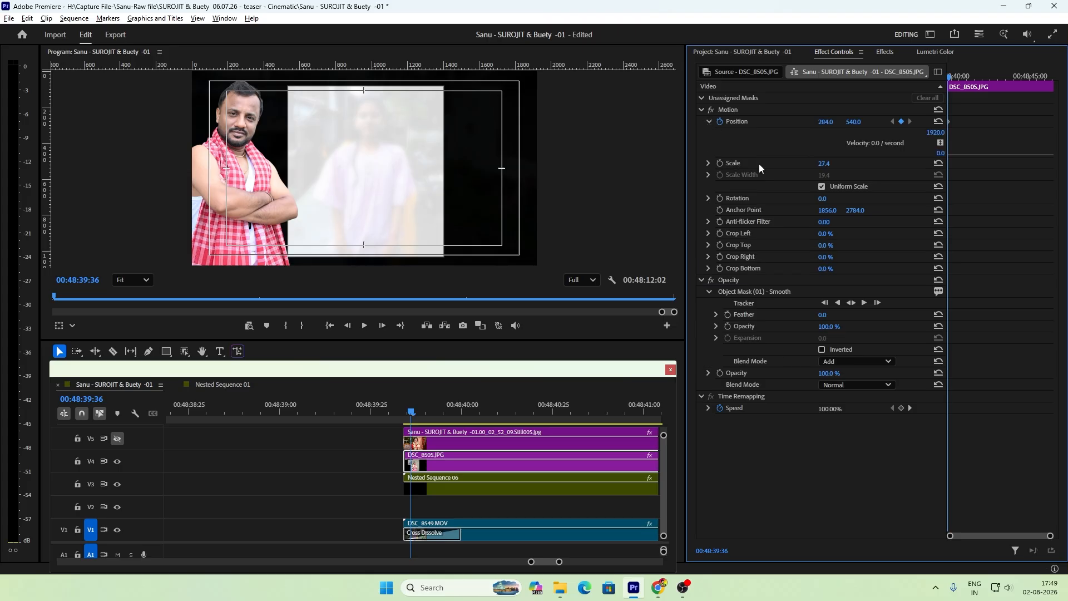
key(ctrl+z)
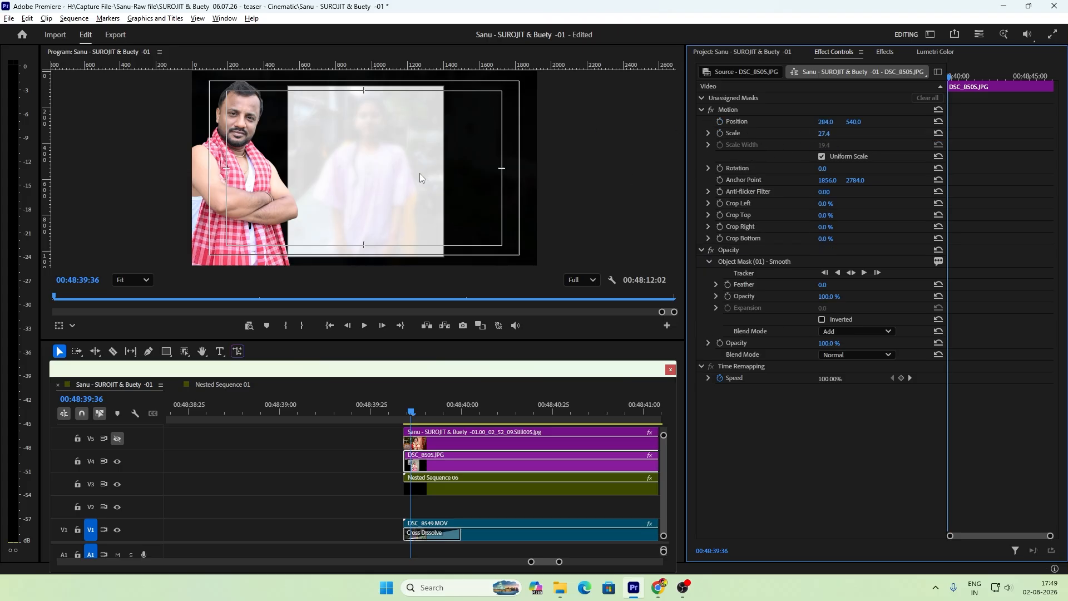
Step: Animate the Position of DSC_8505.JPG from -341, 540 at 00:48:39:36 to 2452, 540 at 00:48:46:27
drag(826, 122, 496, 122)
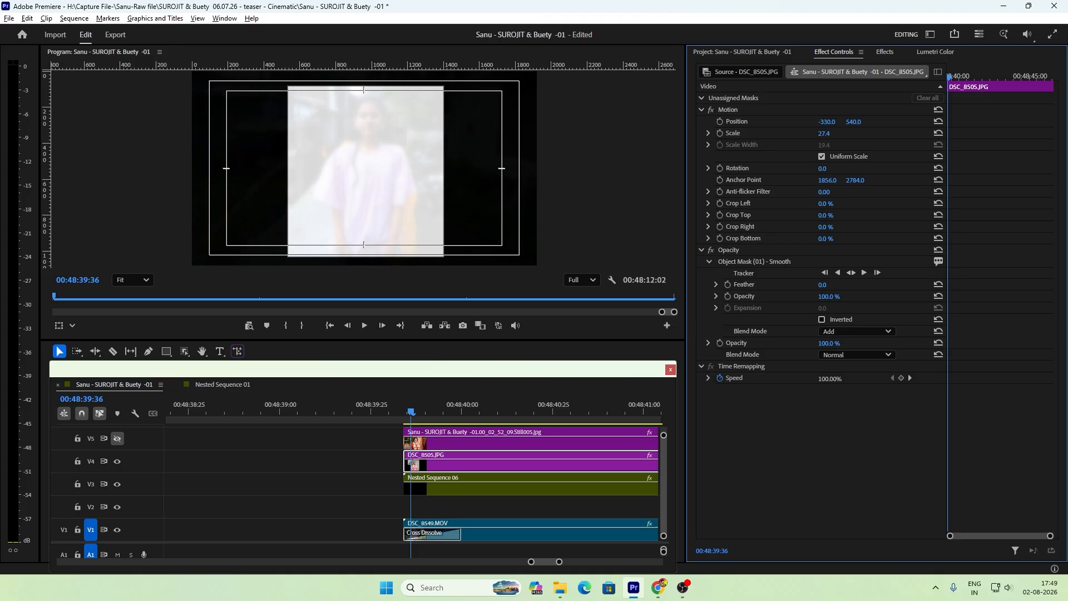
click(720, 121)
drag(953, 79, 1064, 106)
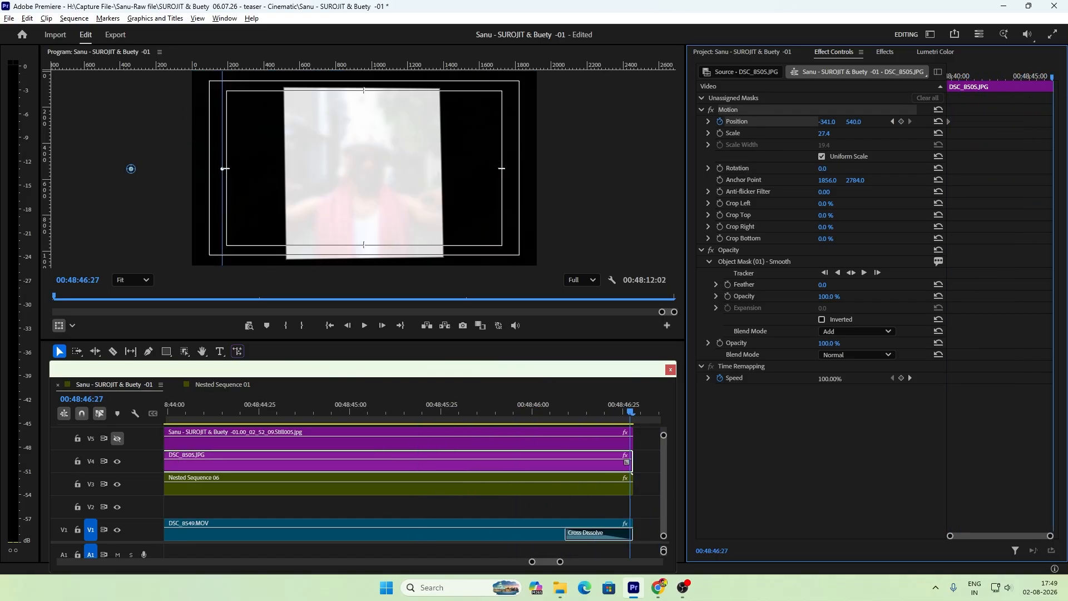
click(901, 121)
drag(131, 169, 633, 168)
click(750, 468)
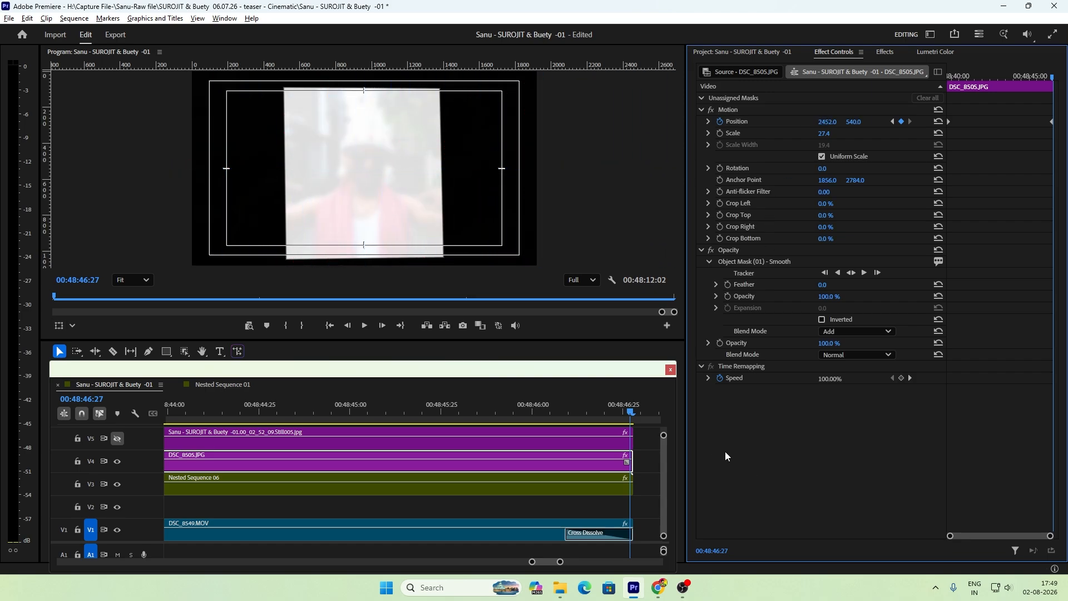
Step: Select the bride still on V5 and play the section from about 00:48:40 to check the V4 cut-out's movement across the frame
click(588, 447)
key(minus)
key(minus)
key(minus)
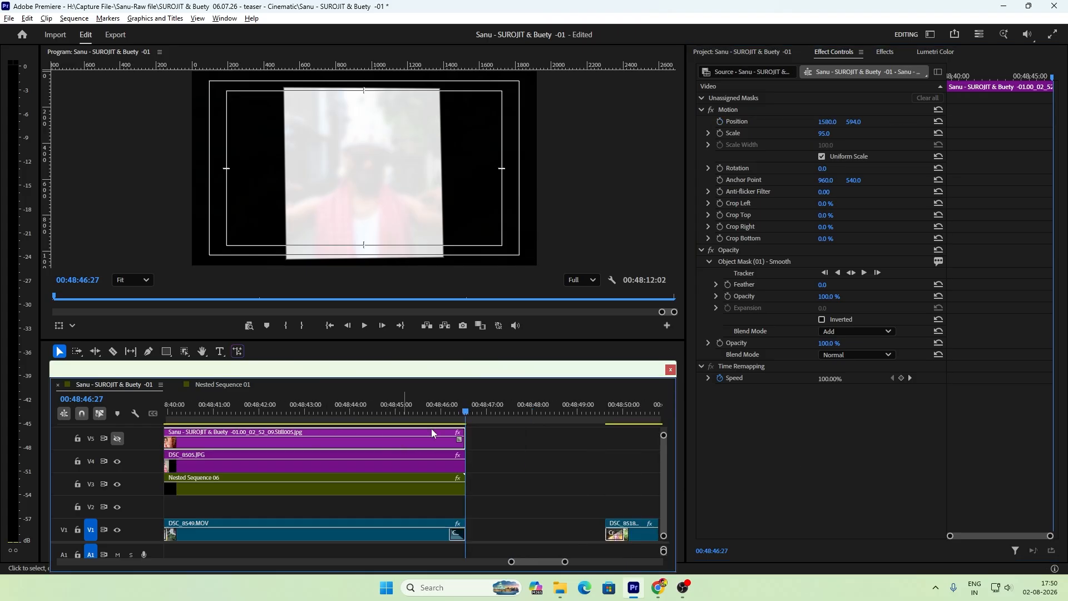
drag(318, 415, 291, 421)
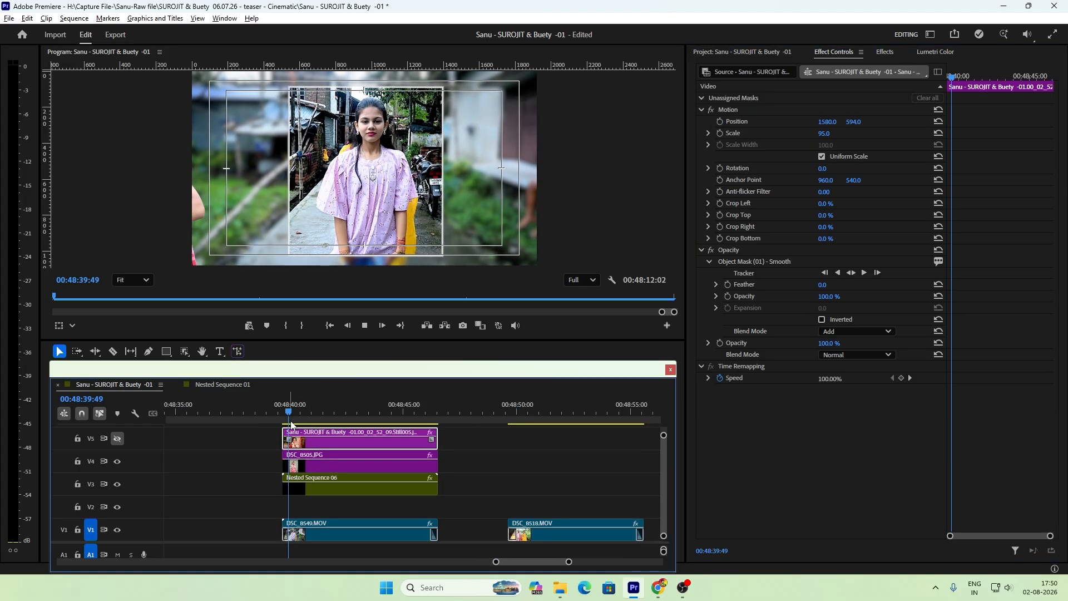
key(space)
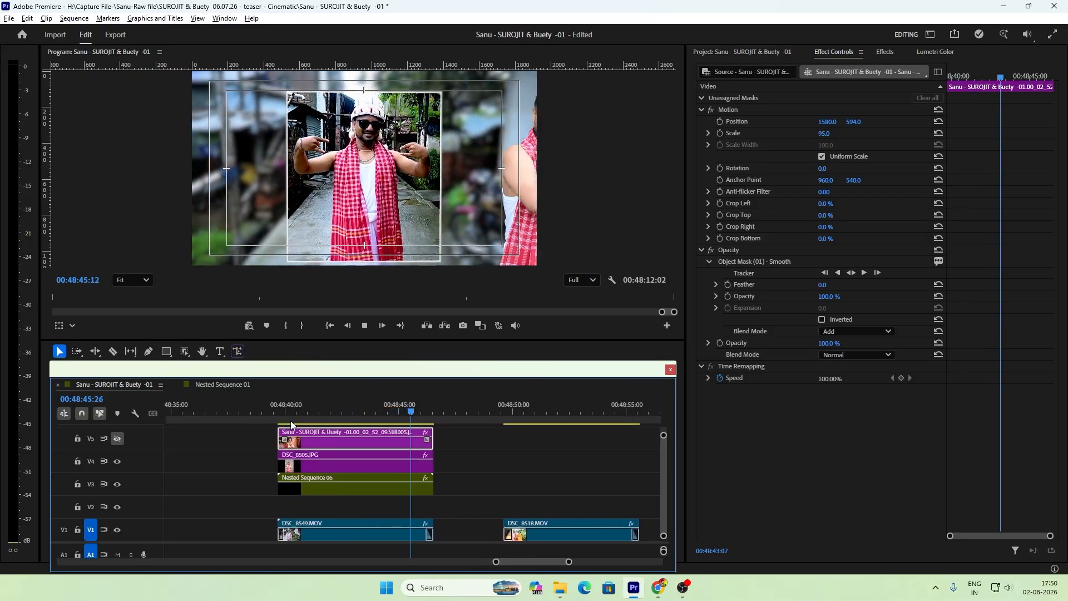
key(space)
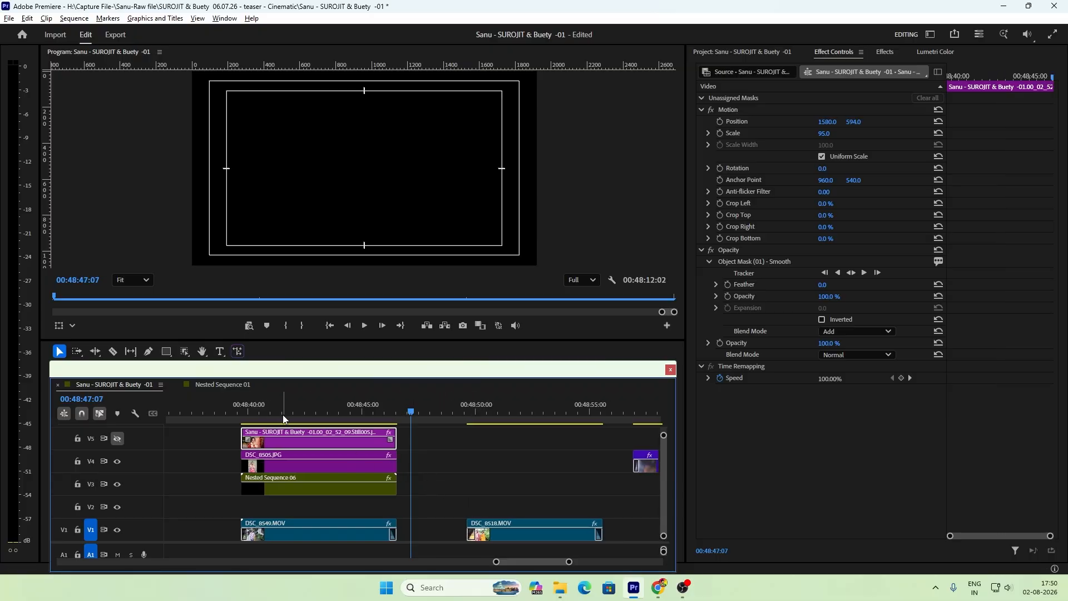
Step: Hide track V4, show track V5, and place the playhead near the start of the bride still at 00:48:39:38
key(=)
key(=)
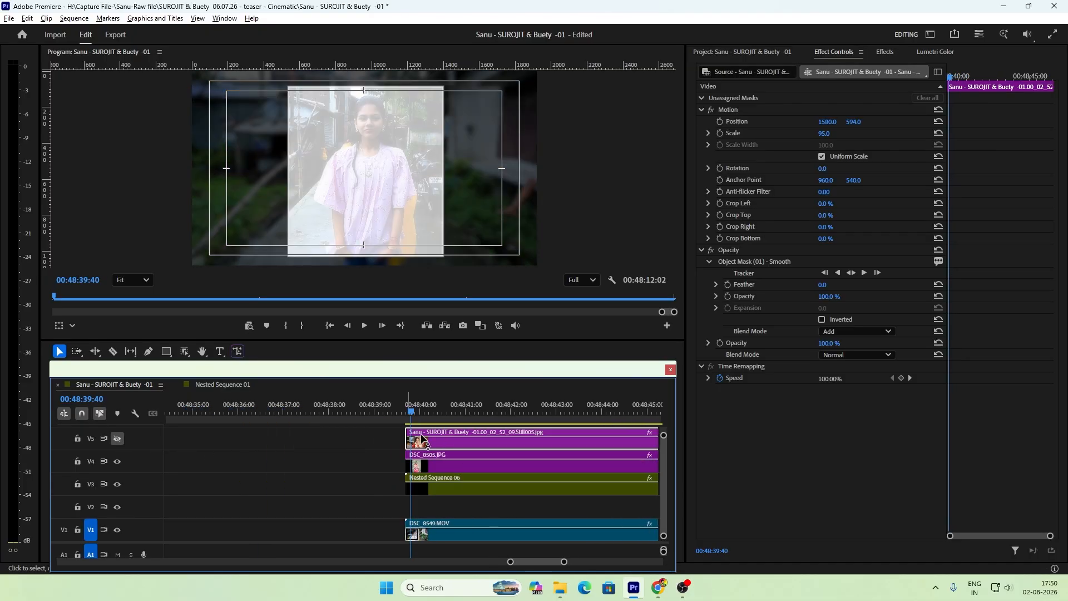
drag(447, 413, 476, 423)
click(118, 461)
click(118, 440)
key(minus)
key(minus)
key(minus)
key(minus)
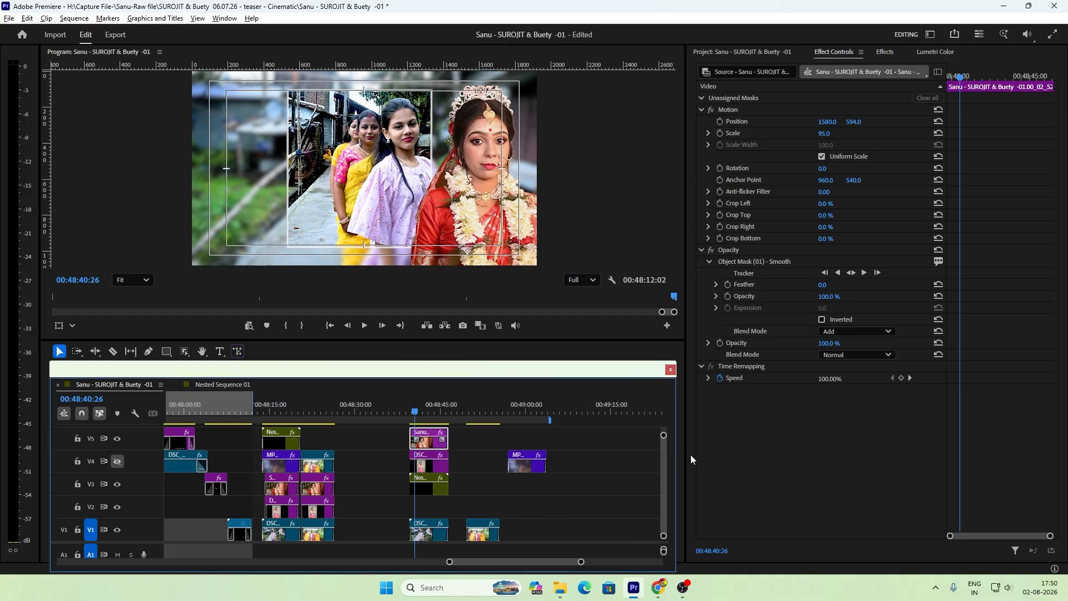
key(equal)
key(equal)
key(equal)
drag(410, 413, 378, 425)
click(523, 226)
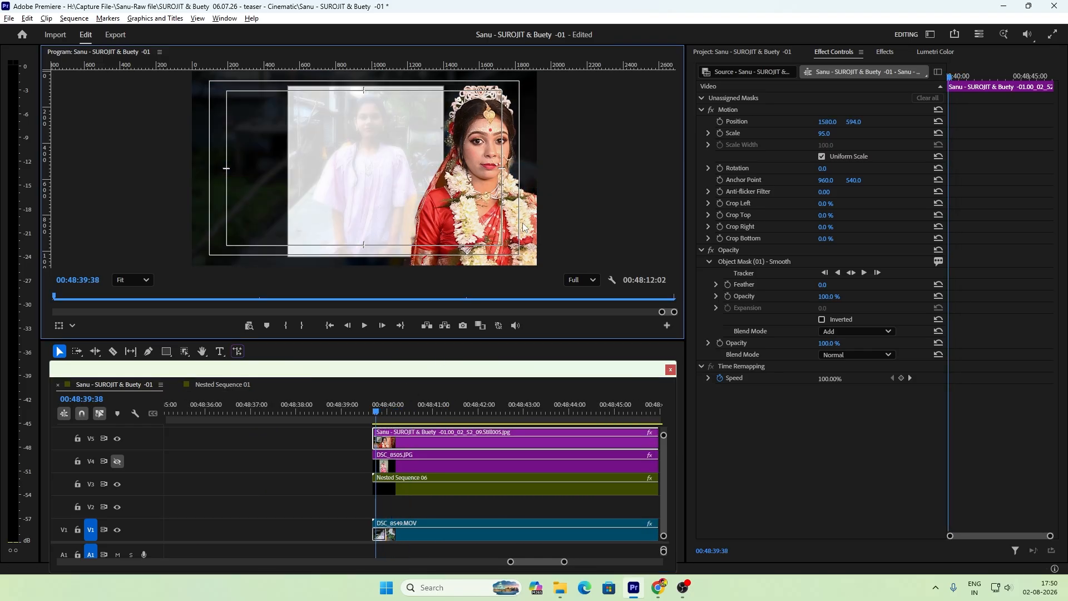
Step: Animate the bride still's Position on V5 from 2362, 594 at 00:48:39:38 to -534, 594 at 00:48:46:27
drag(828, 121, 1032, 122)
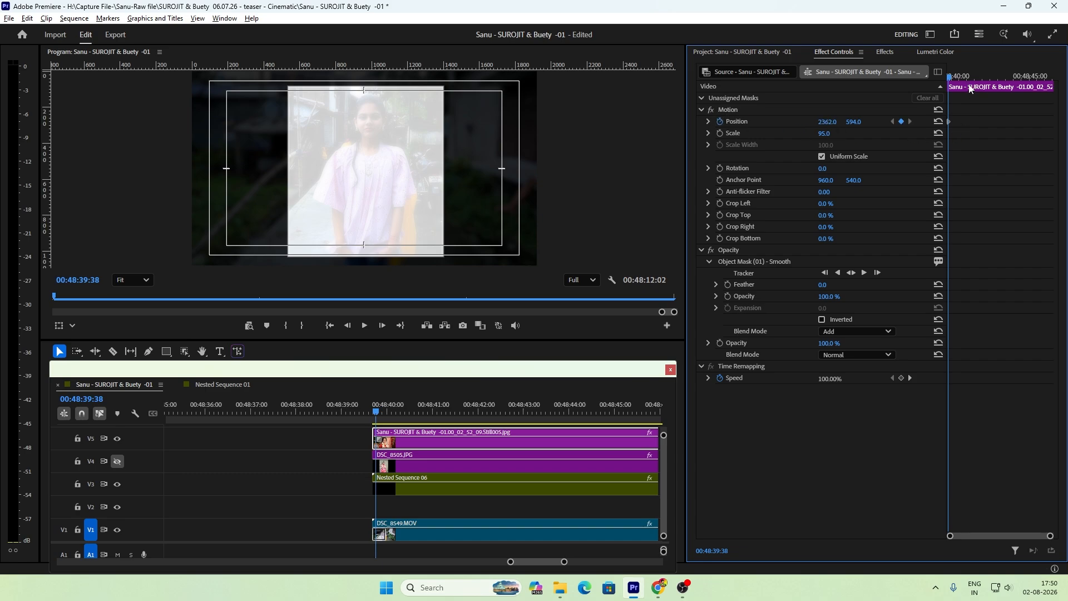
drag(971, 90, 1050, 89)
click(902, 122)
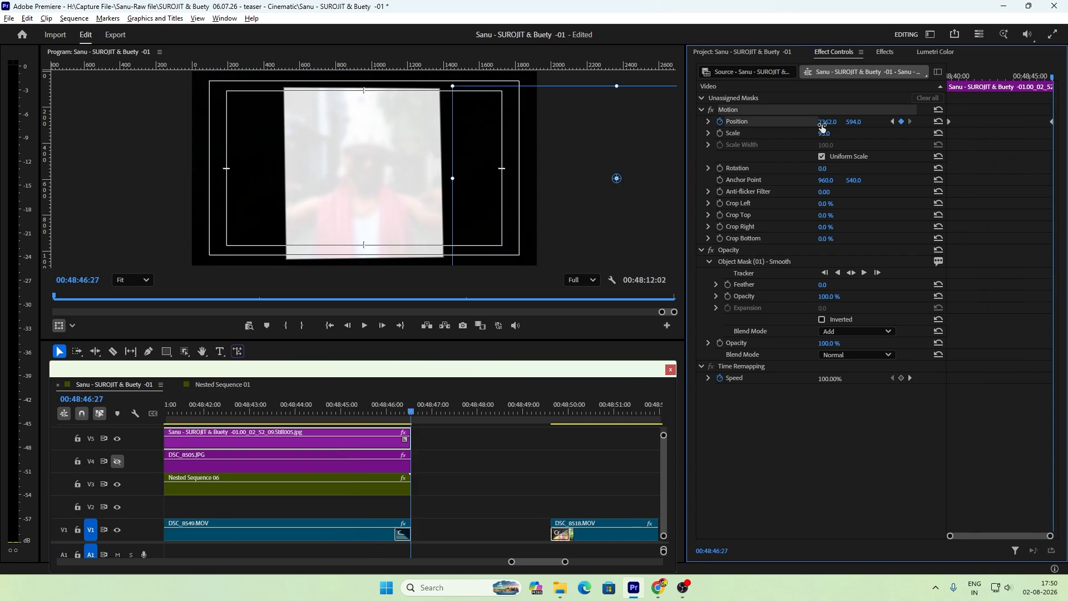
drag(616, 178, 96, 178)
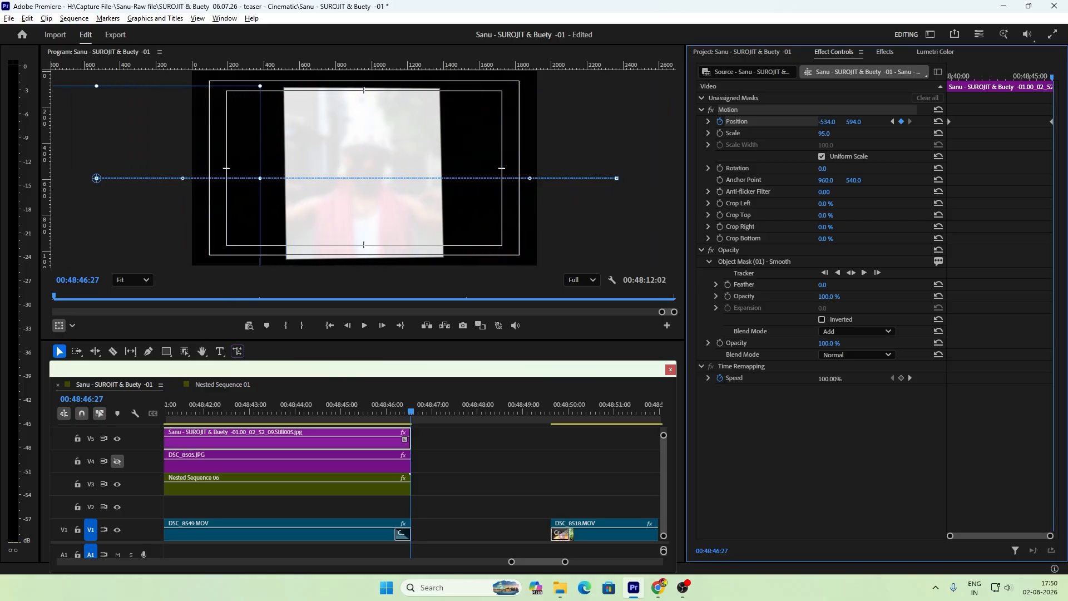
Step: Play the section from 00:48:39:15 with V4 hidden to check the bride still's movement across the frame
click(614, 468)
key(minus)
key(minus)
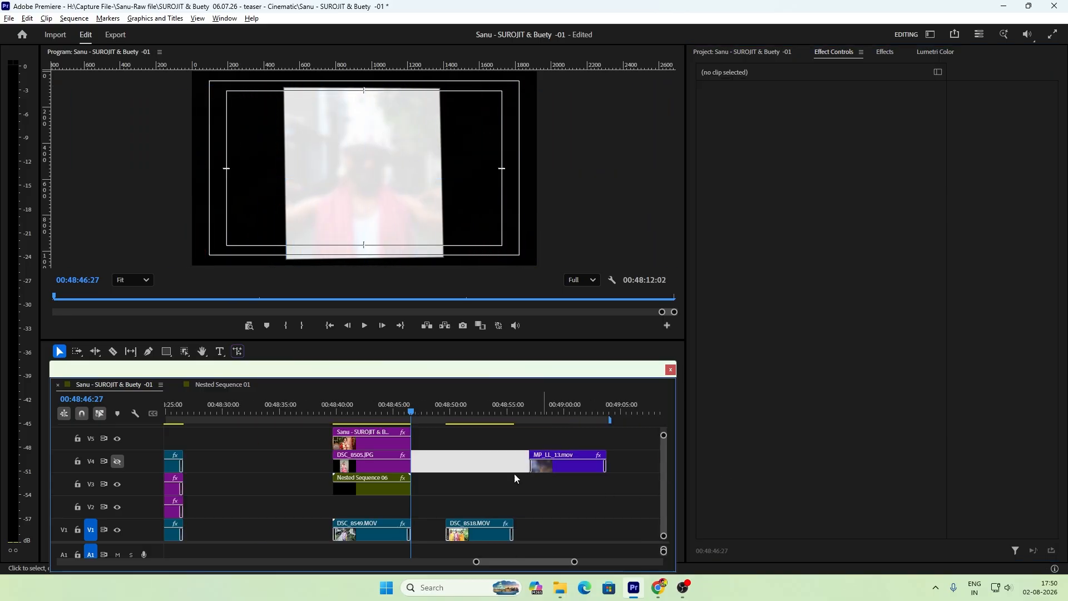
click(328, 410)
key(equal)
key(equal)
key(equal)
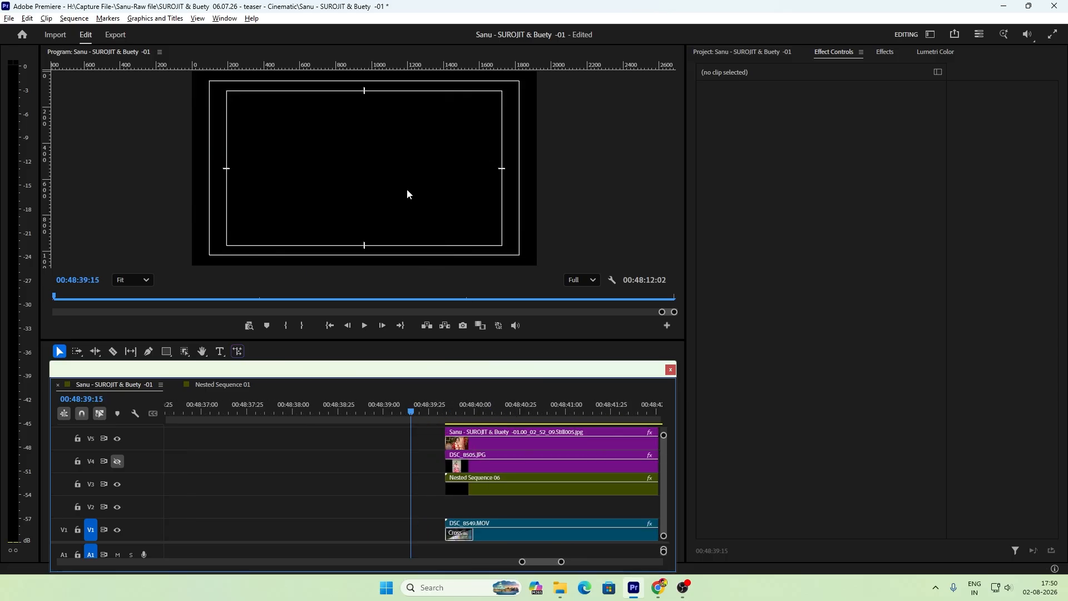
key(space)
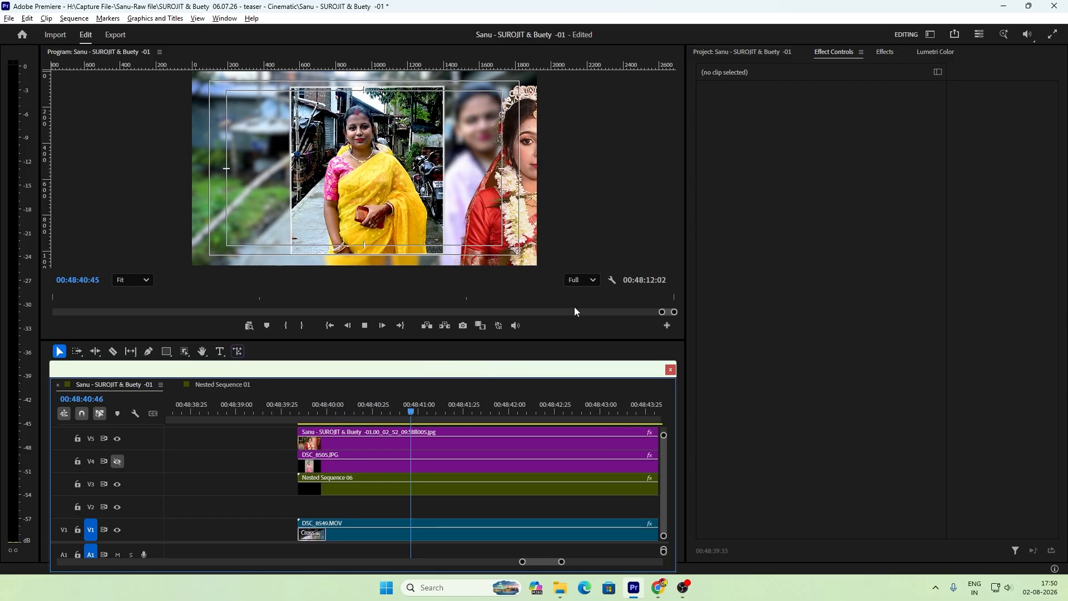
key(minus)
key(minus)
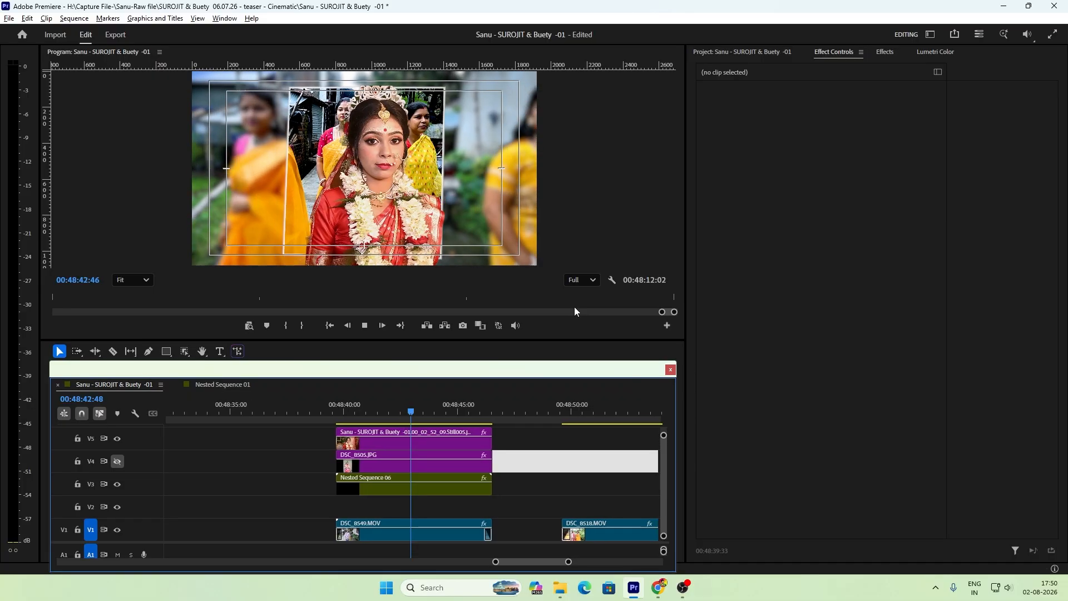
key(space)
Step: Show track V4 again and play from 00:48:40:01 to check both cut-outs crossing in opposite directions
click(316, 413)
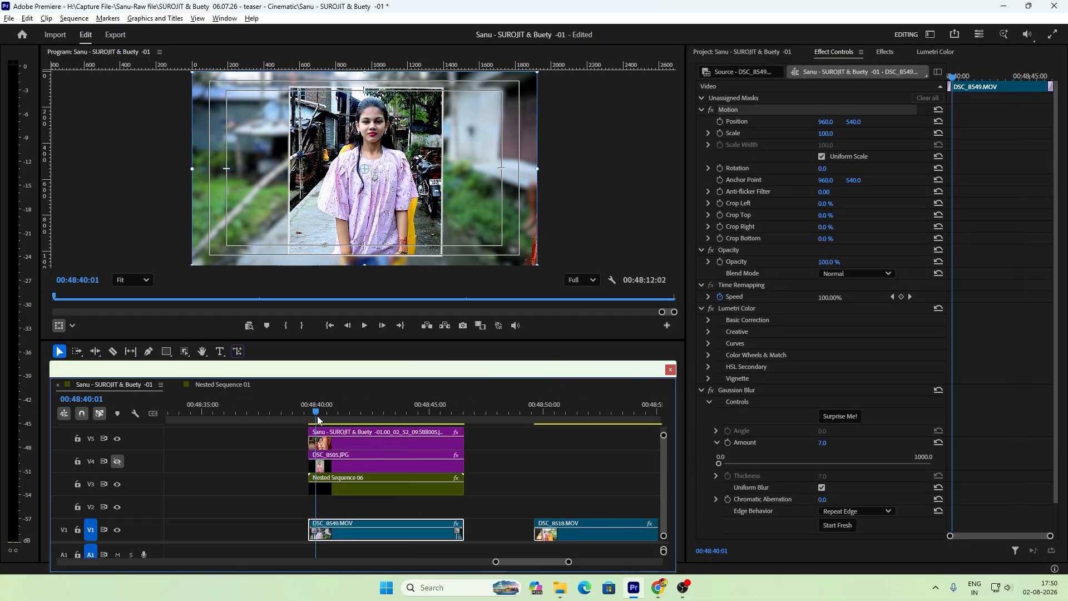
click(117, 461)
click(543, 459)
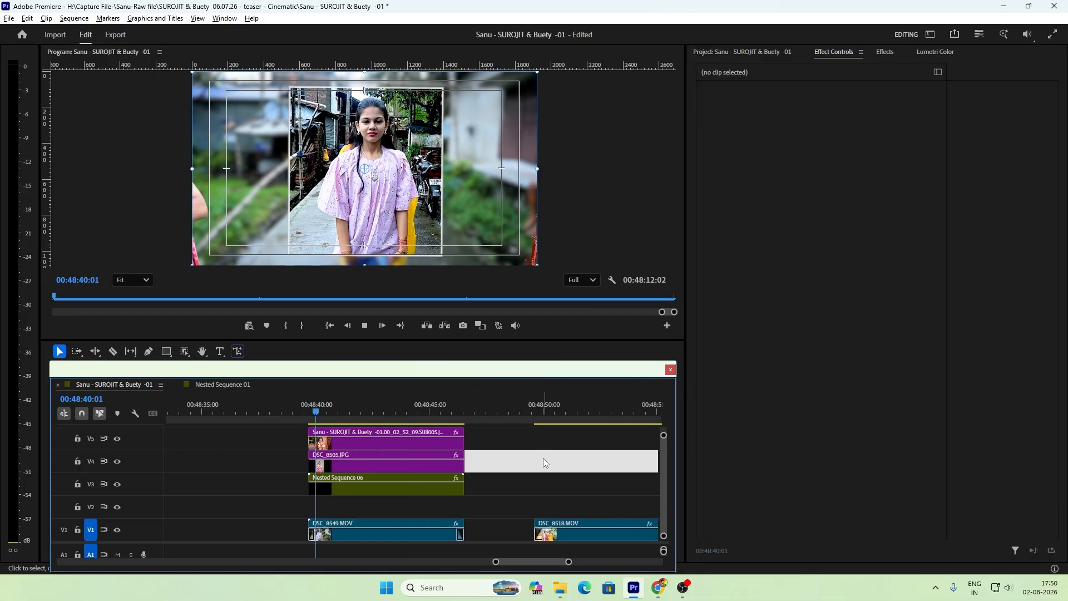
key(space)
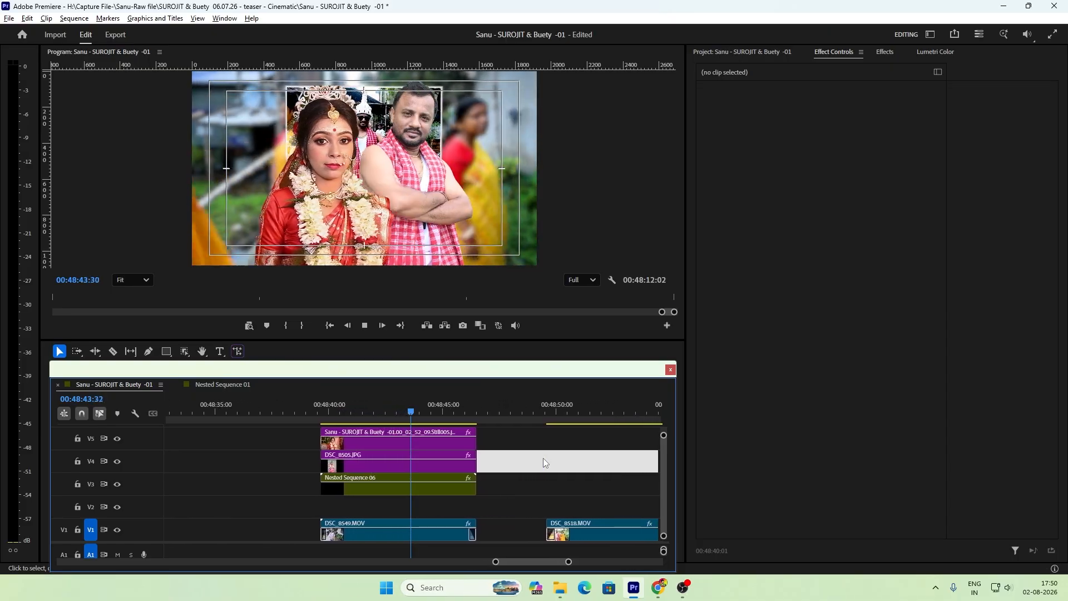
key(space)
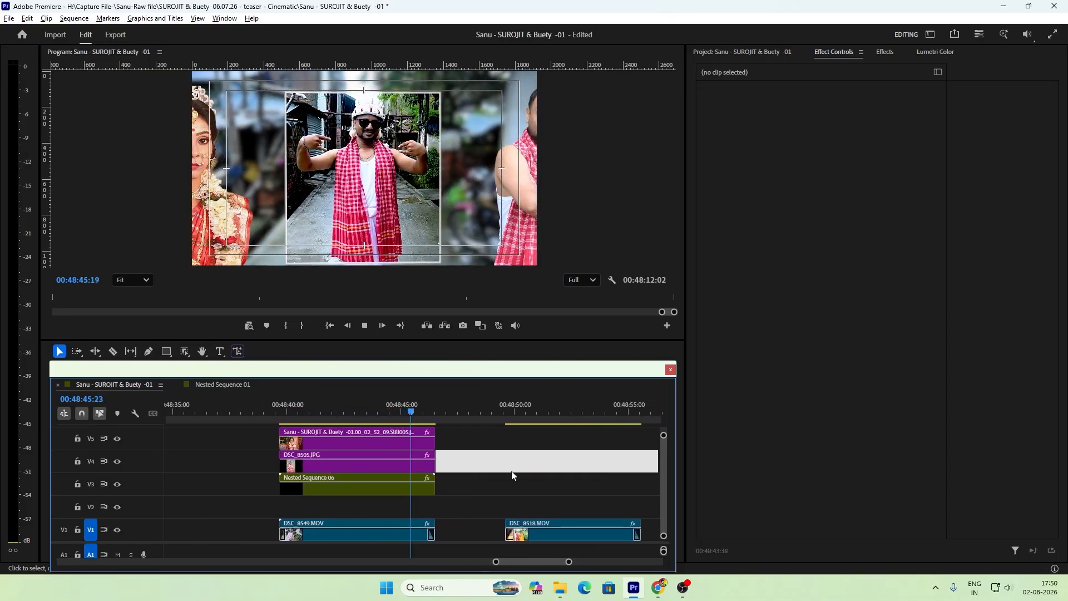
Step: Restack the clips so Nested Sequence 06 sits on V4 above the bride still on V3 and DSC_8505.JPG on V2
key(minus)
key(minus)
key(equal)
key(equal)
key(minus)
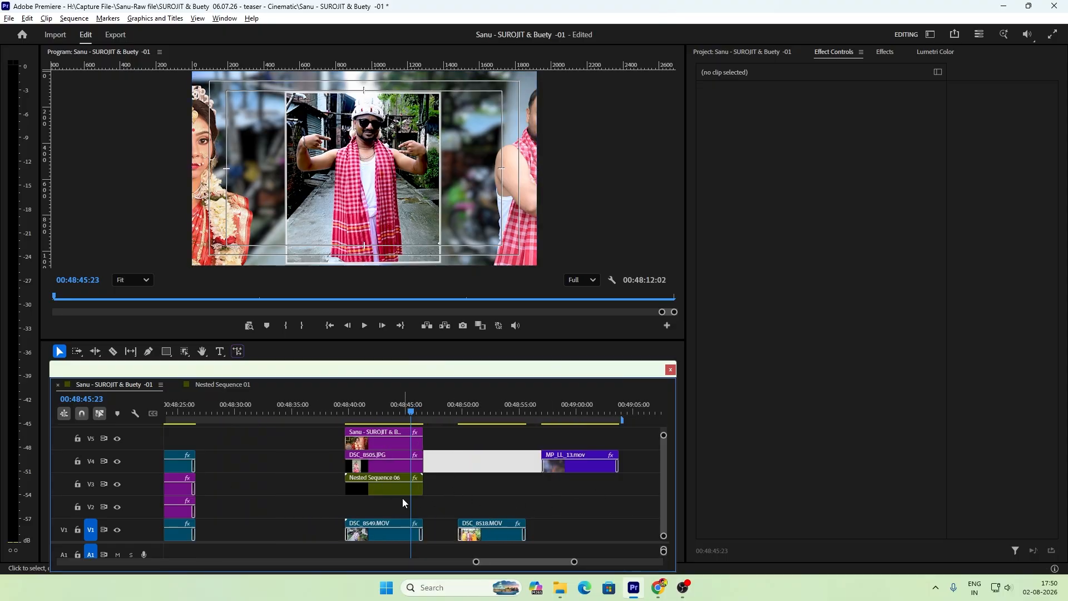
key(equal)
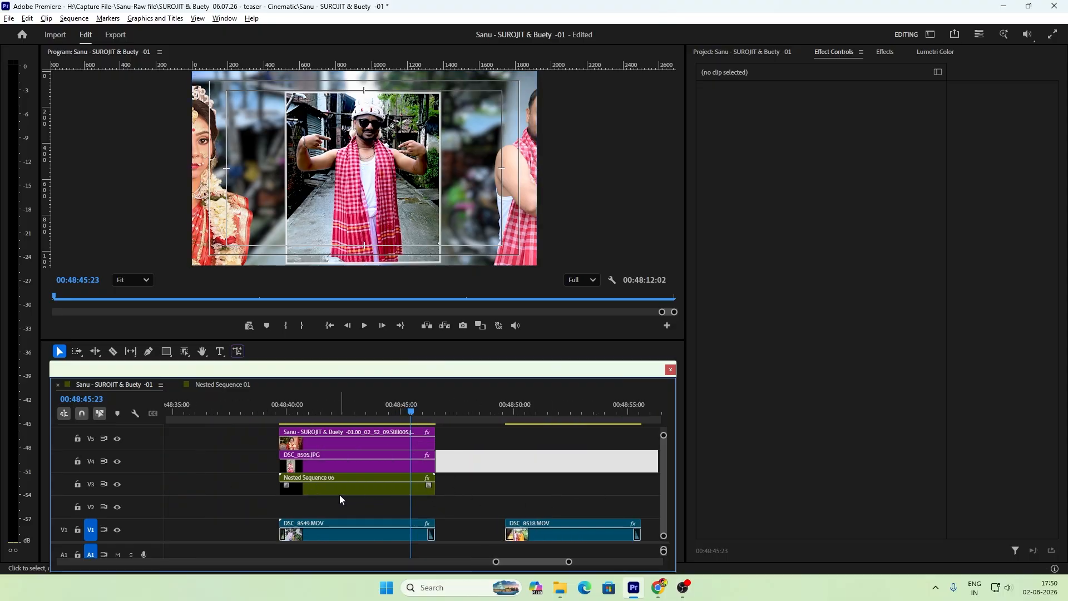
drag(322, 491, 510, 491)
drag(469, 434, 414, 519)
drag(499, 489, 310, 459)
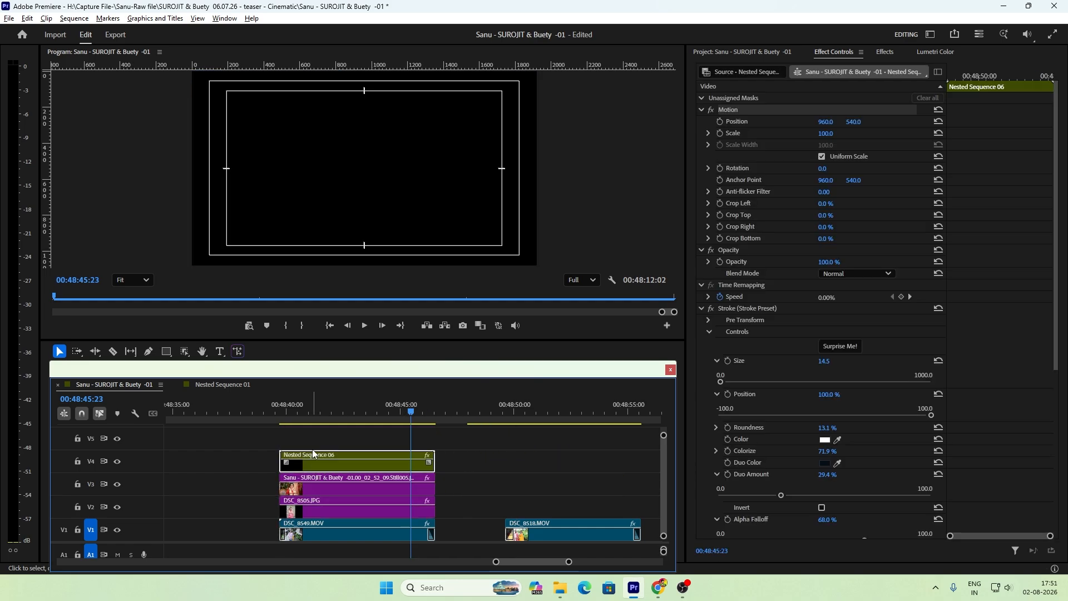
Step: Play the section from 00:48:39:42 to check the cut-outs passing behind the nested sequence
click(303, 409)
key(equal)
click(371, 415)
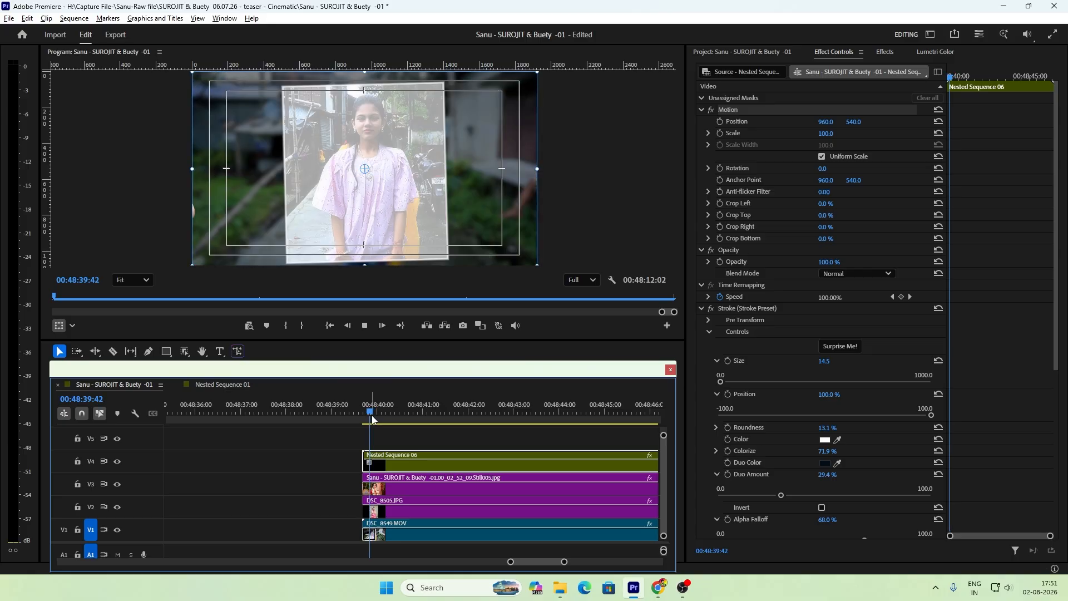
key(space)
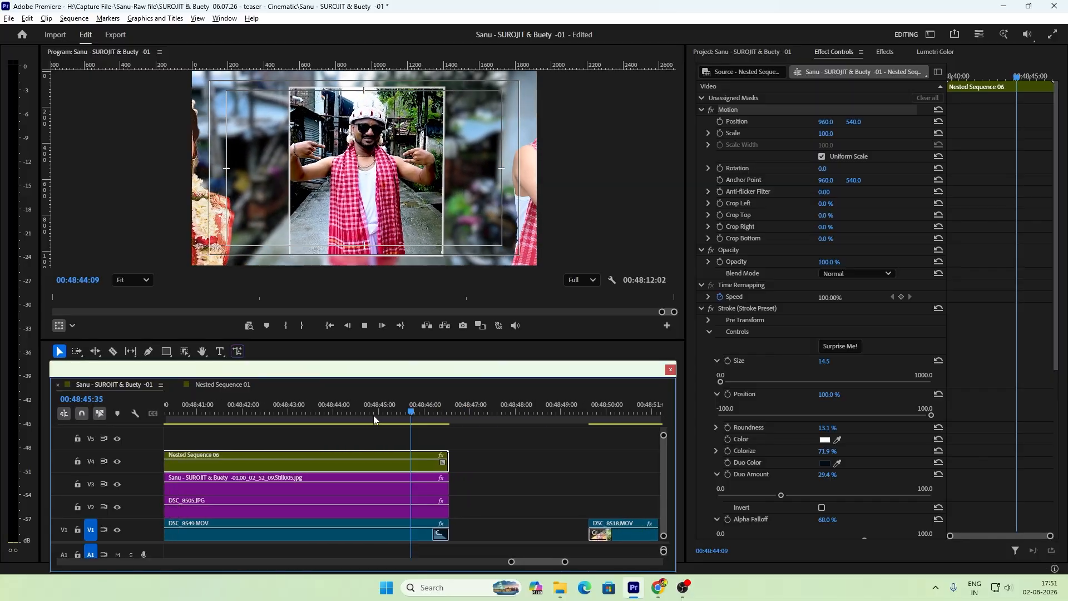
key(space)
Step: Move the nested sequence and both cut-outs up one track and place MP_LL_13.mov on V2 beneath them
key(minus)
drag(467, 450, 386, 481)
key(minus)
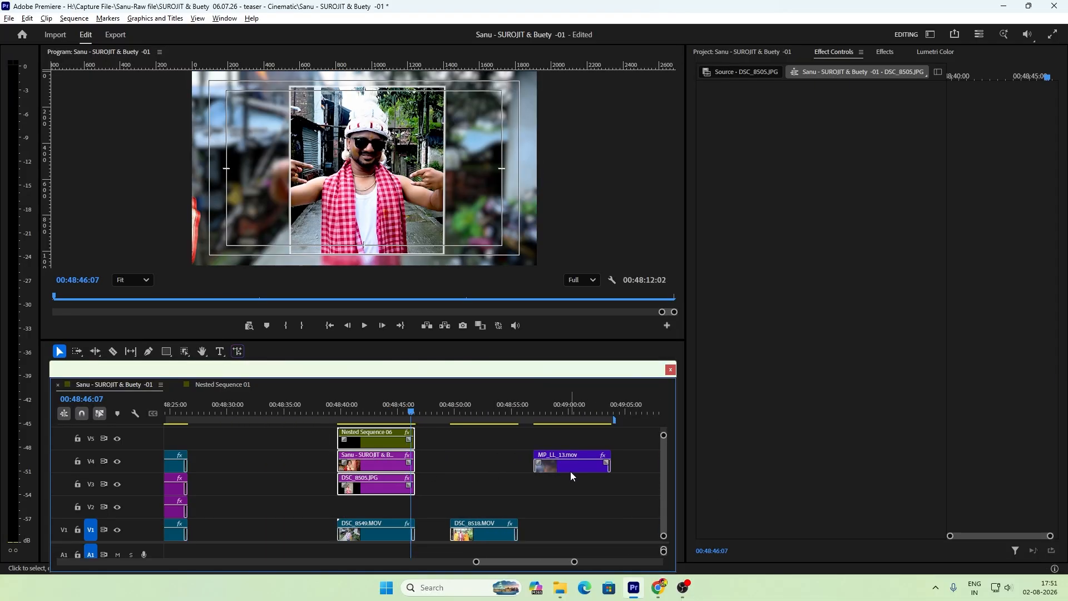
drag(570, 472, 373, 517)
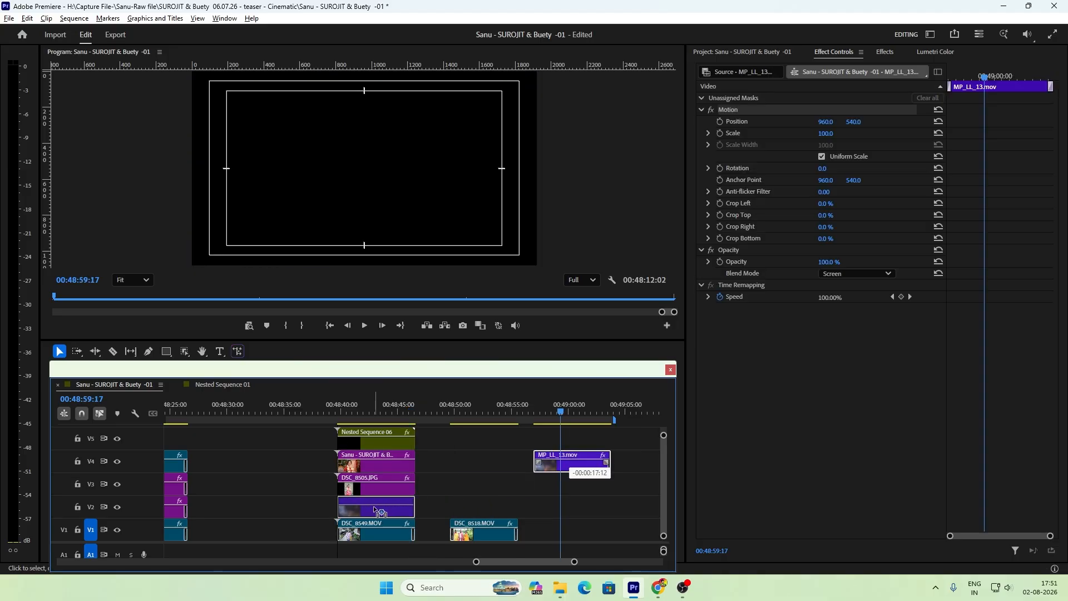
Step: Play the stacked section through to about 00:48:45:46 to check the MP_LL_13.mov overlay behind the cut-outs
click(368, 405)
key(equal)
key(space)
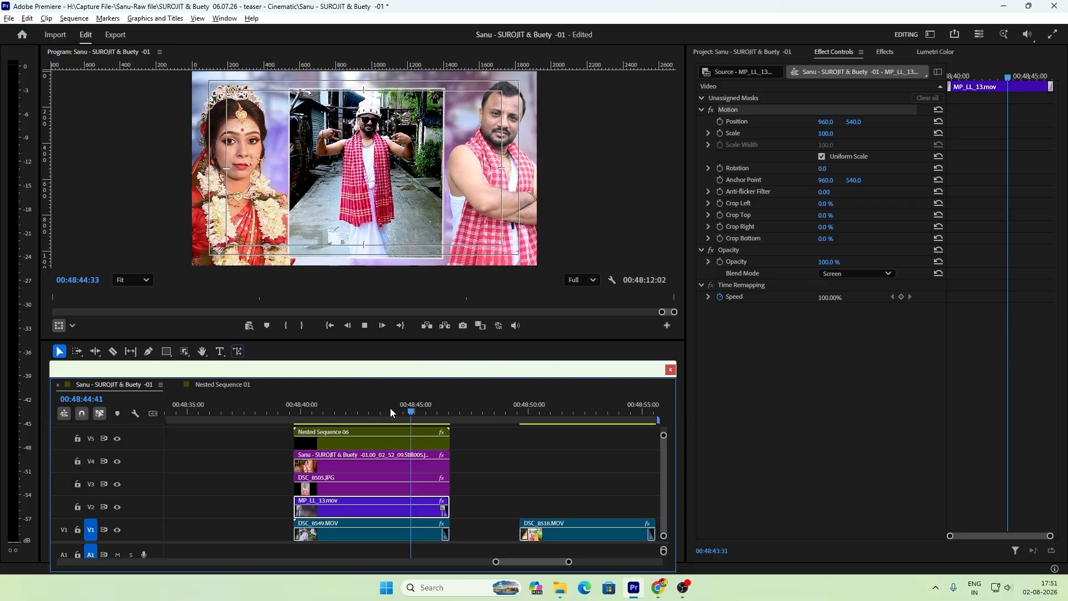
key(space)
key(minus)
key(minus)
key(equal)
key(equal)
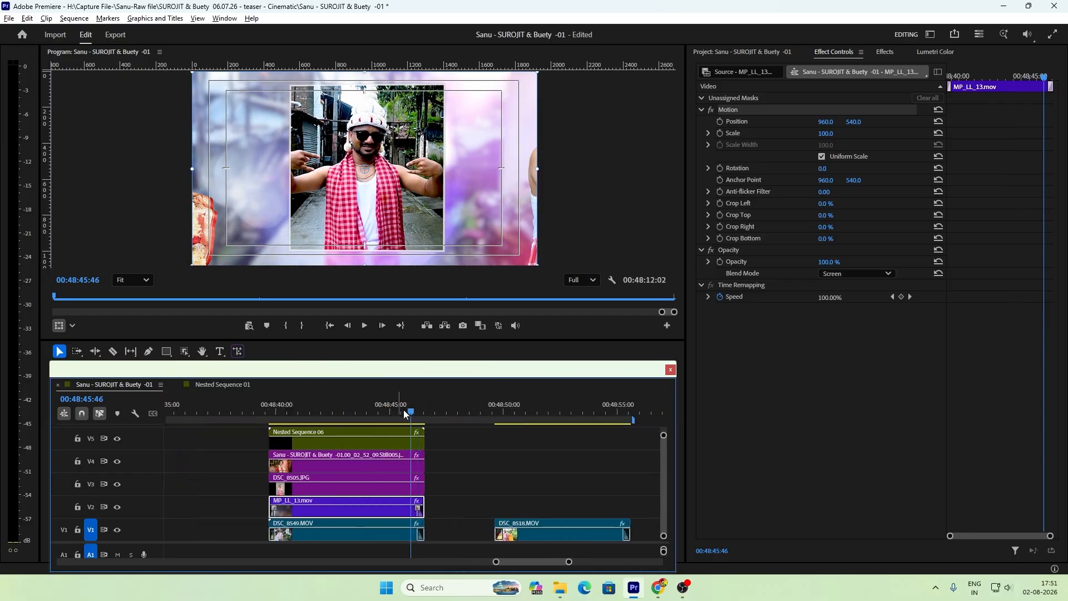
Step: Create an object mask of the three people on the V5 copy of DSC_8518.MOV at 00:48:49:45 and track it in both directions
key(minus)
click(463, 414)
key(equal)
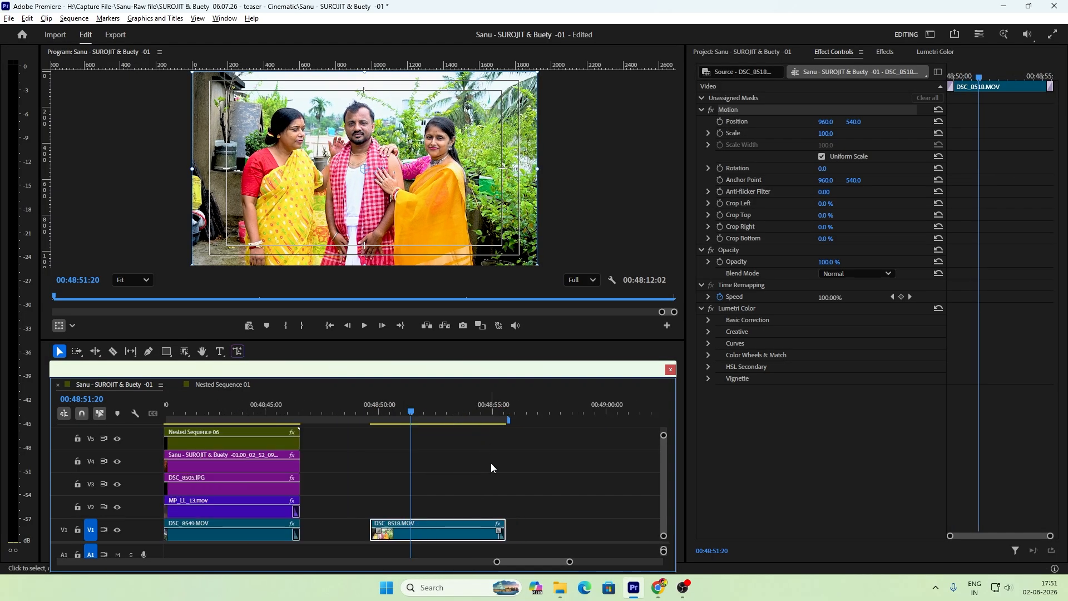
click(326, 489)
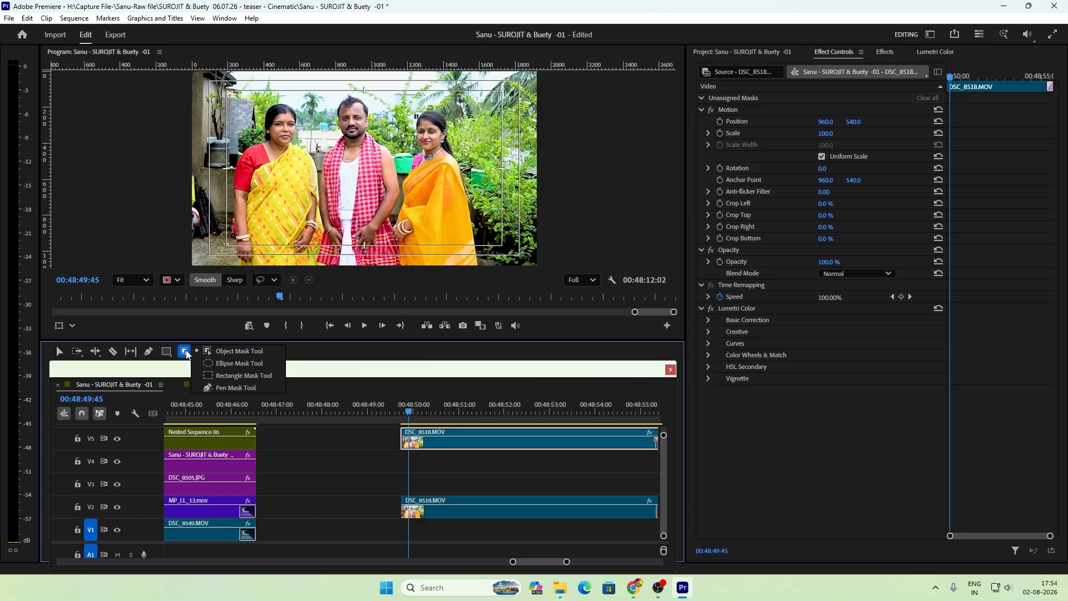
click(215, 354)
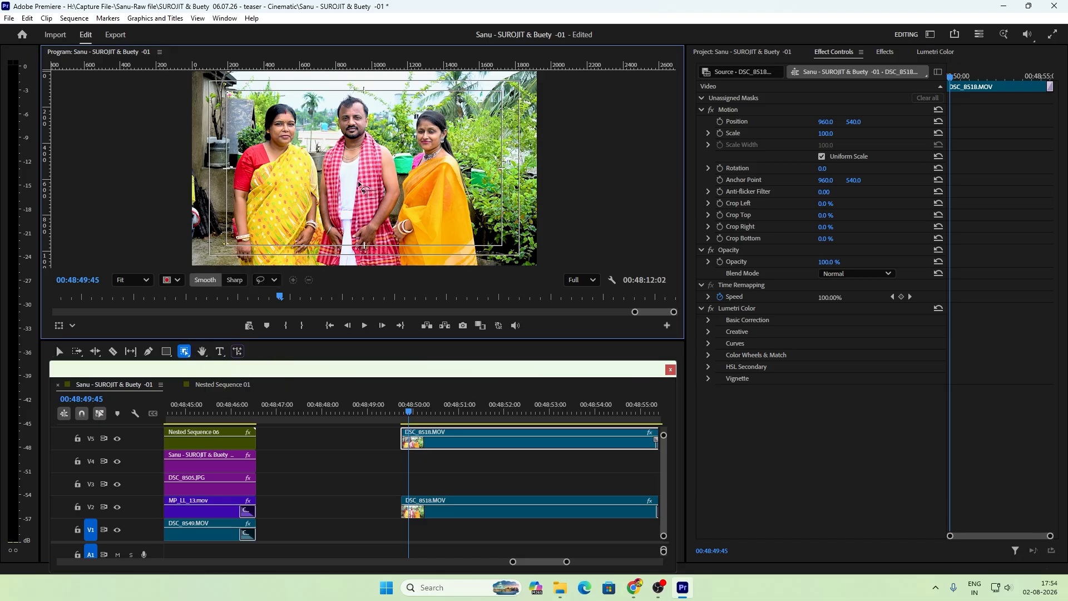
click(360, 172)
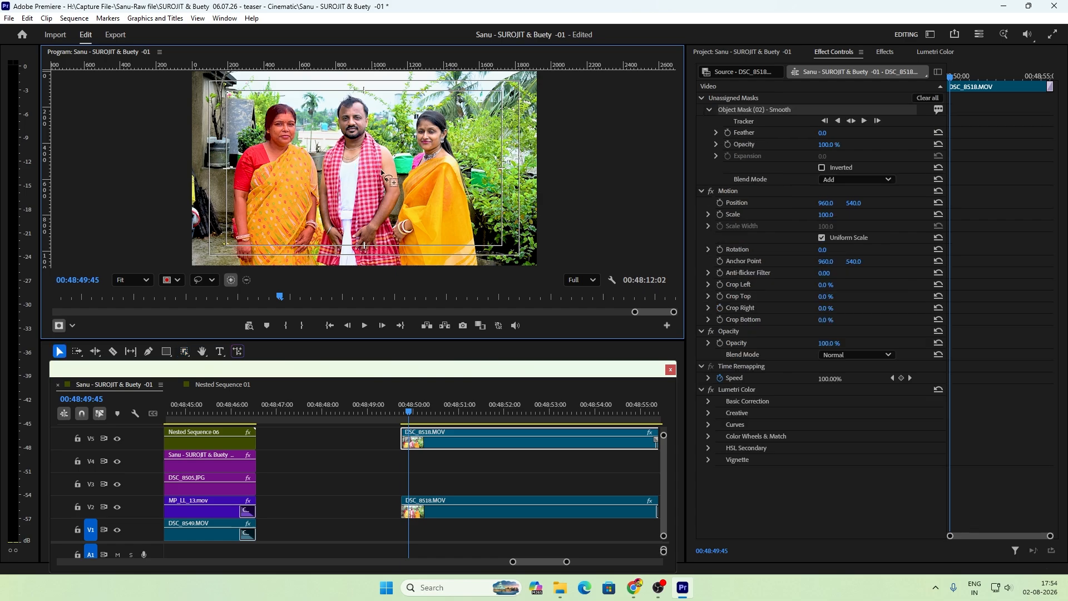
click(851, 121)
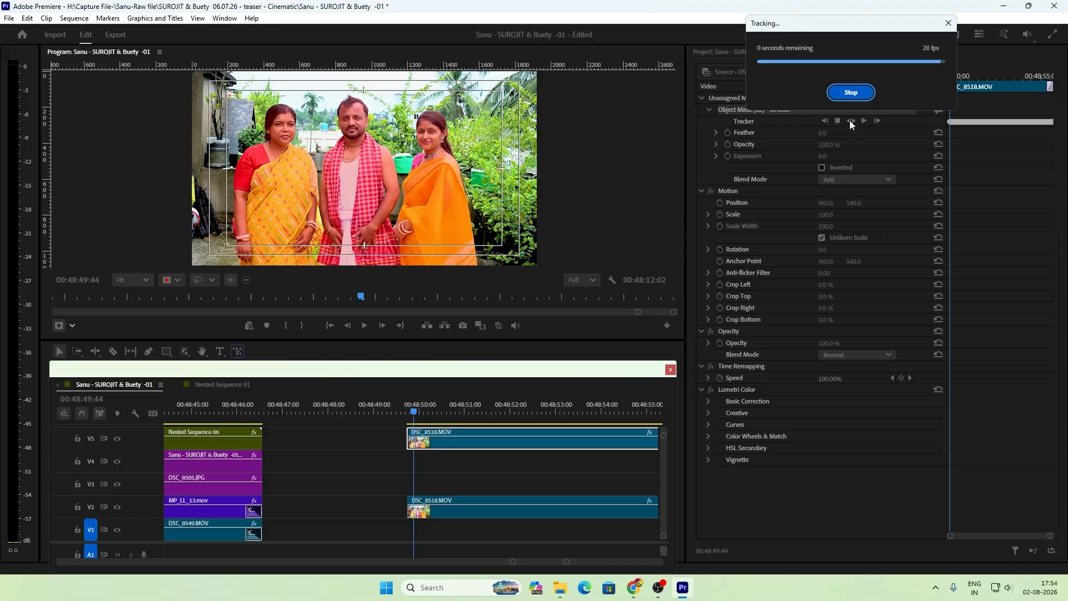
Step: Change the tracked object mask to an opacity mask and scrub to 00:48:51:12 to check it
right_click(772, 109)
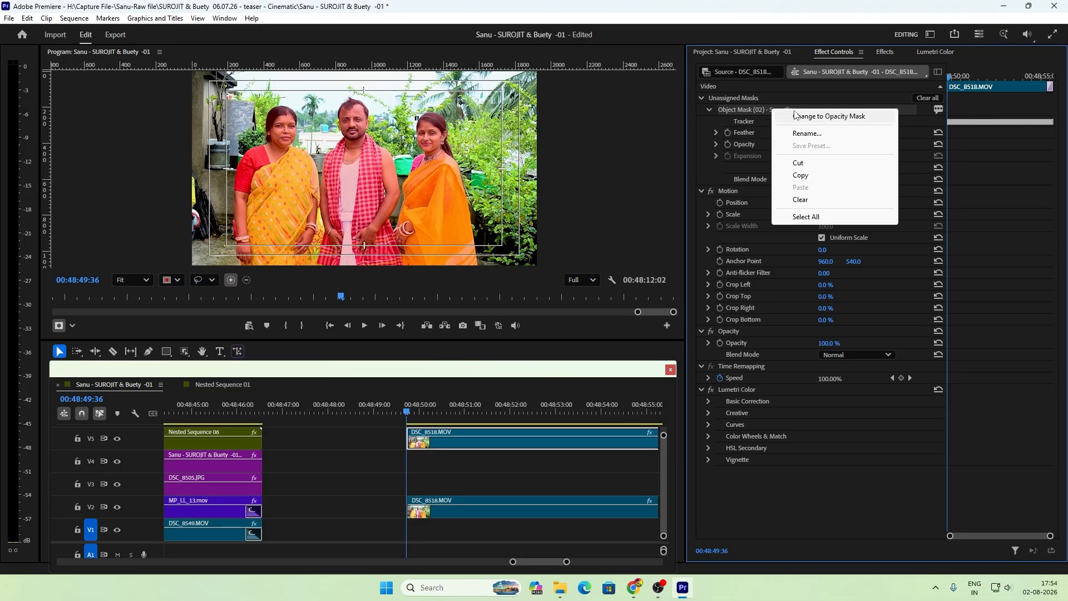
click(796, 115)
drag(467, 410, 476, 407)
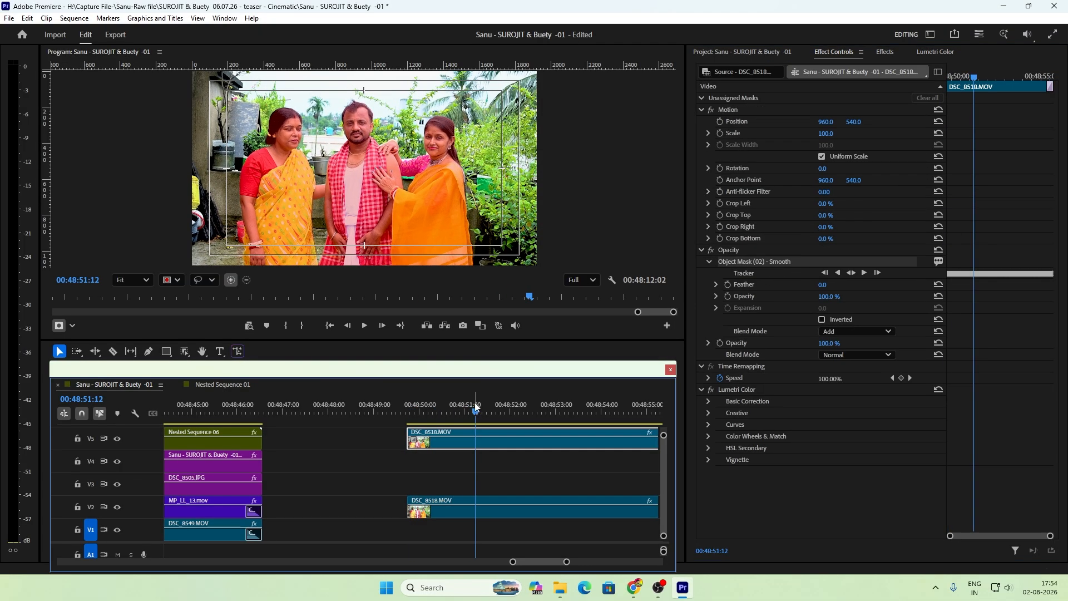
Step: Select the masked DSC_8518.MOV clip, place the playhead at 00:48:50:00, and hide track V5
key(minus)
key(minus)
key(minus)
key(equal)
key(equal)
click(525, 479)
click(472, 444)
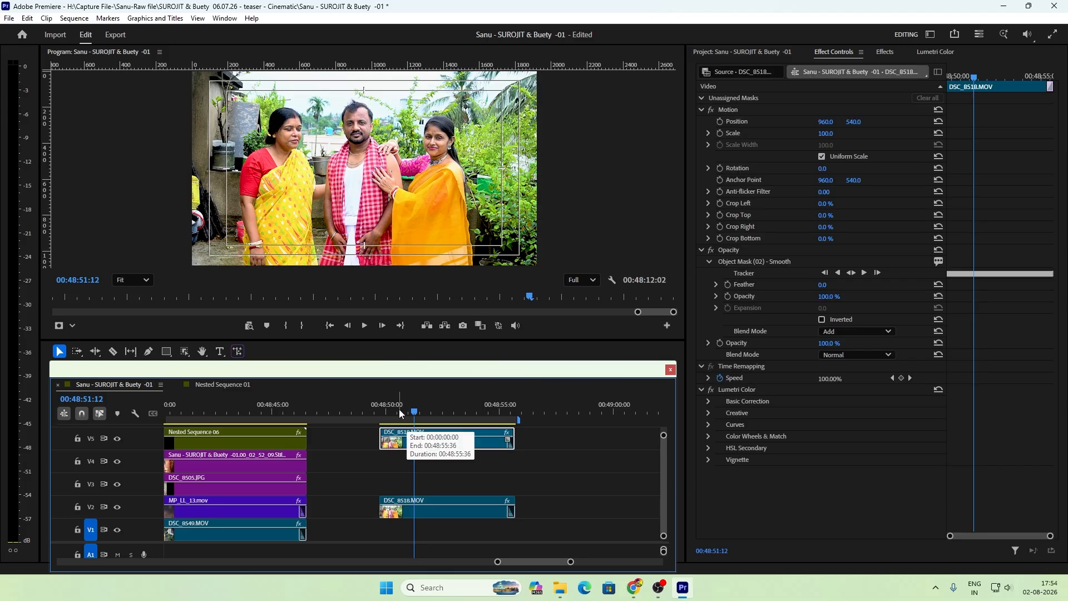
drag(399, 411, 385, 413)
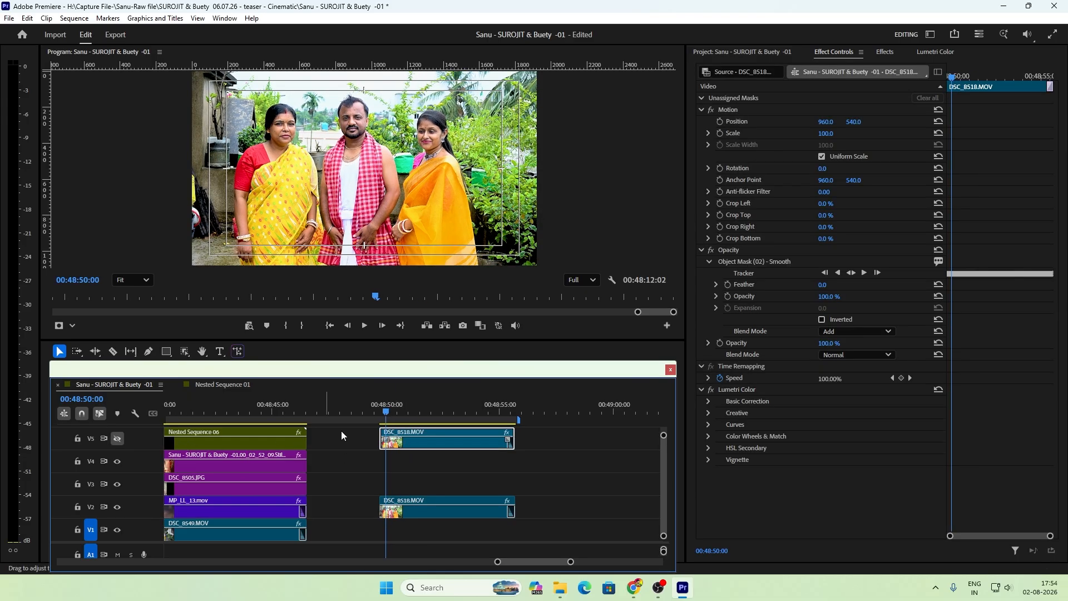
Step: Search the effects for blur and apply Directional Blur to the DSC_8518.MOV clip on V2
click(407, 519)
key(equal)
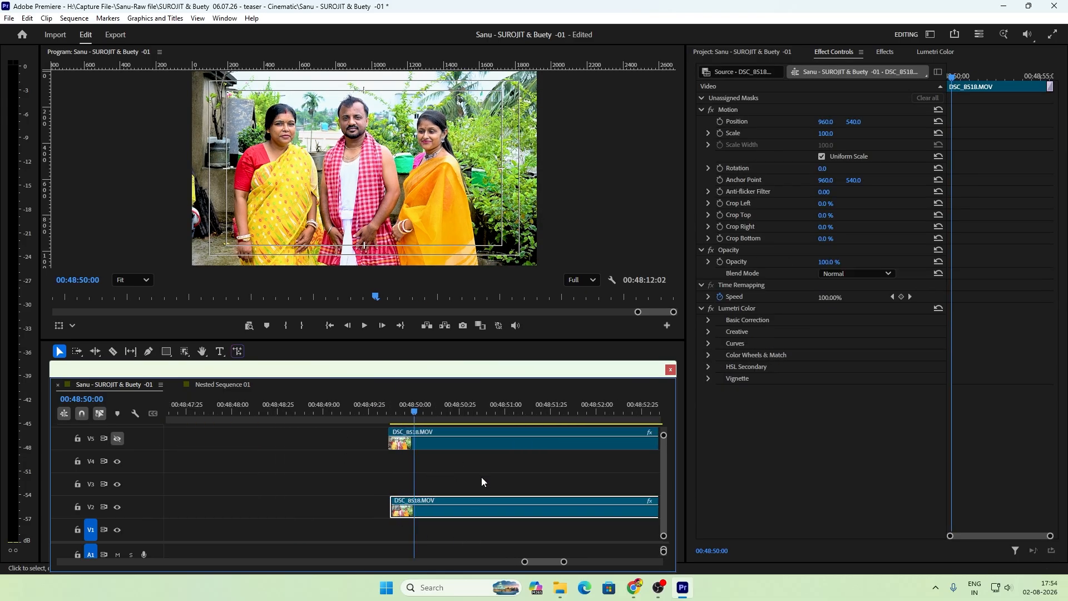
click(408, 414)
key(minus)
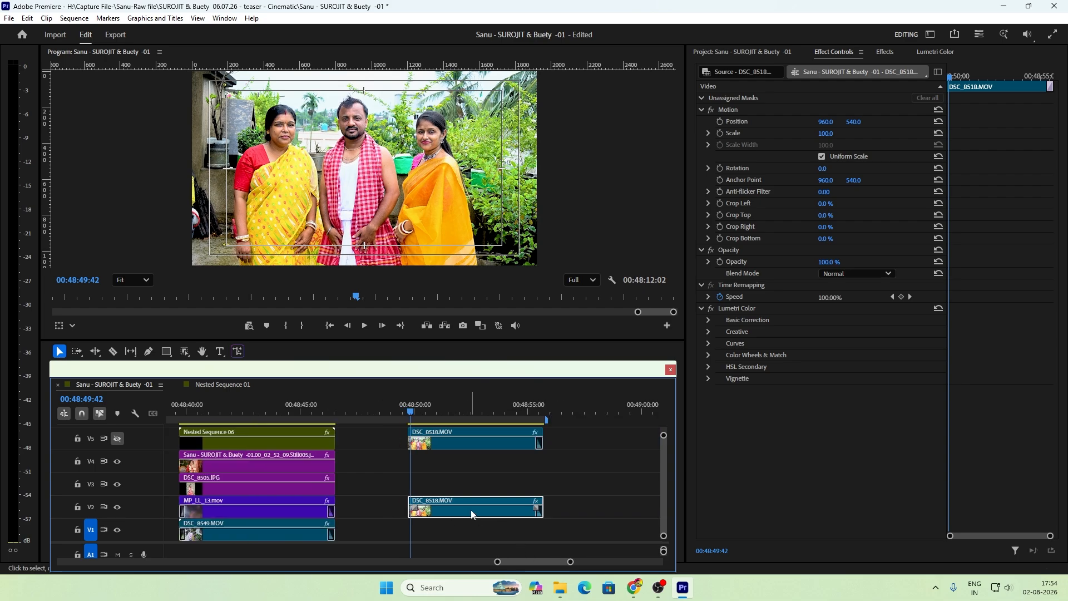
click(464, 407)
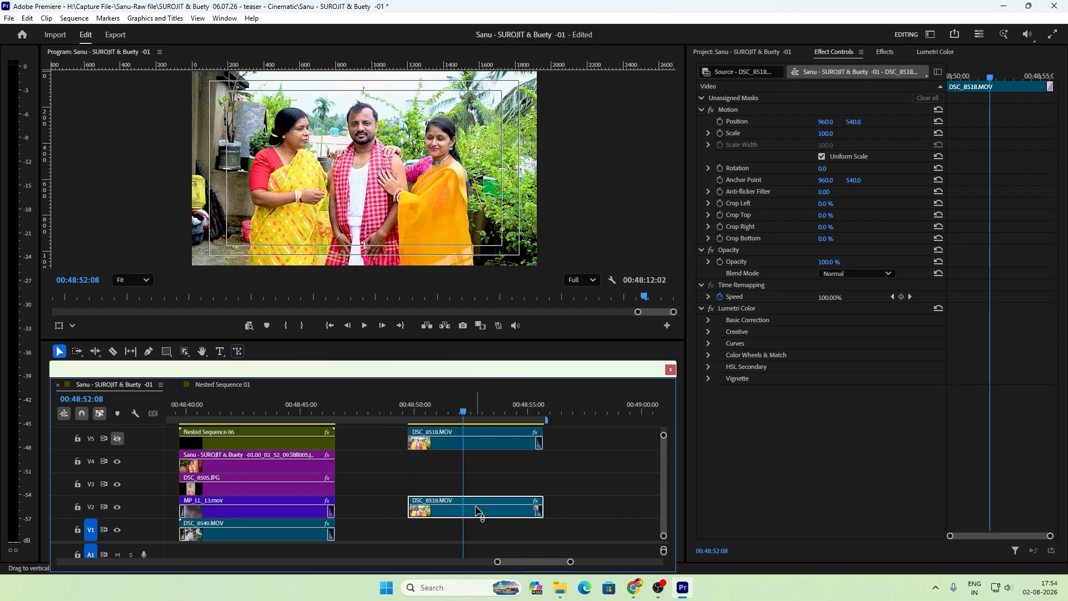
click(885, 53)
text(blur)
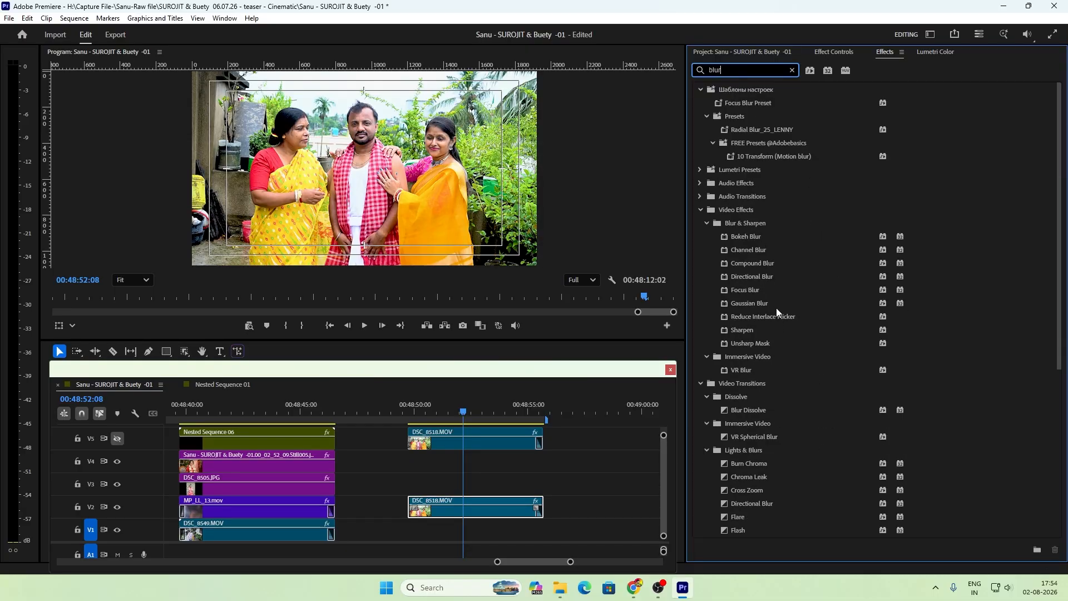
drag(760, 278, 546, 479)
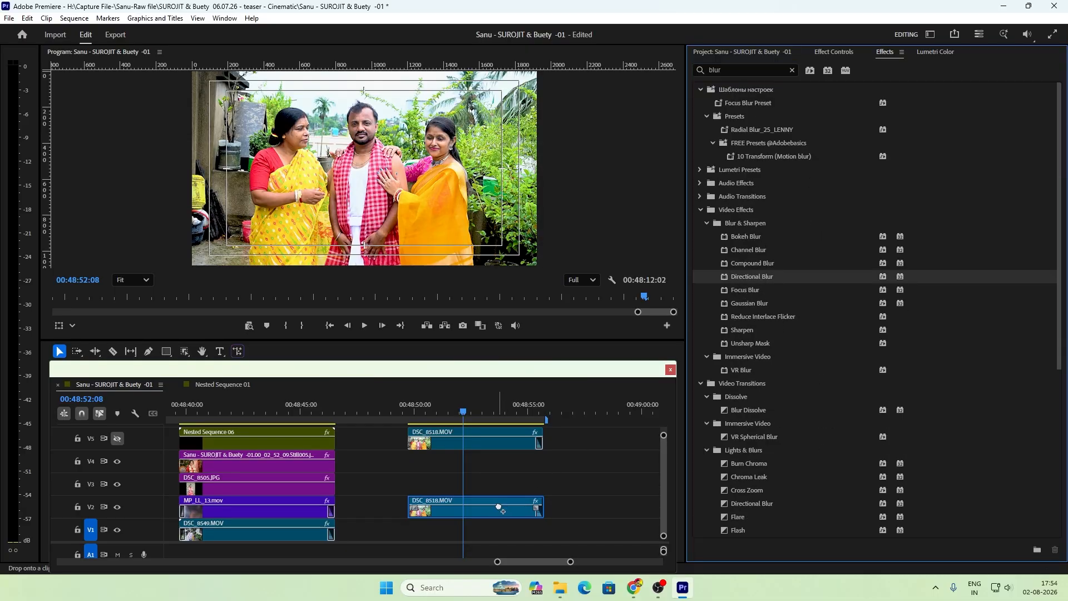
drag(504, 510, 503, 511)
Step: Reduce the Directional Blur Amount on the V2 DSC_8518.MOV clip to 8
drag(445, 414, 432, 439)
click(461, 447)
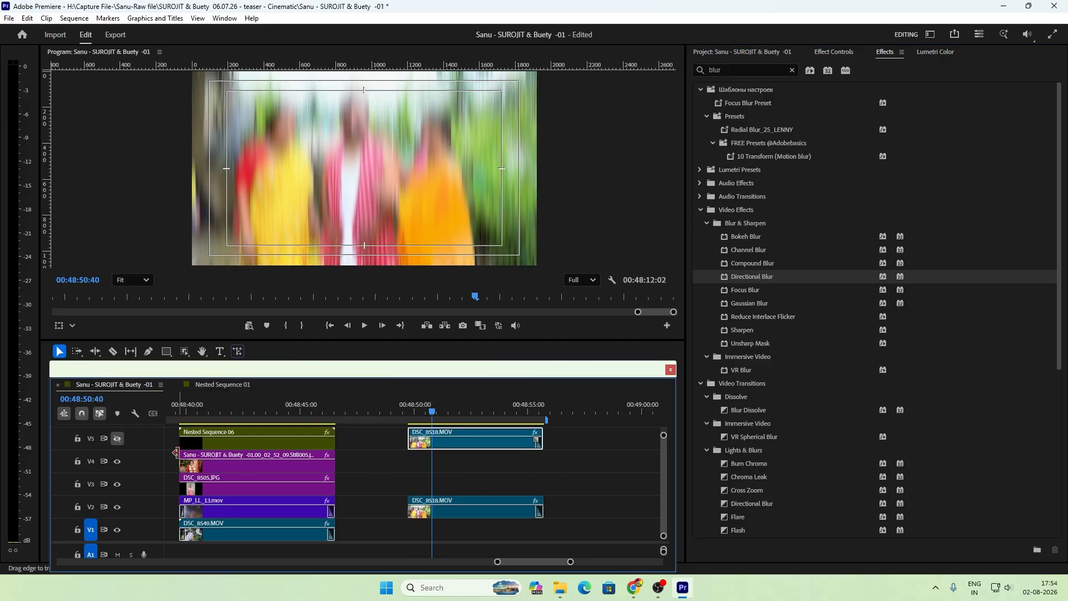
click(835, 52)
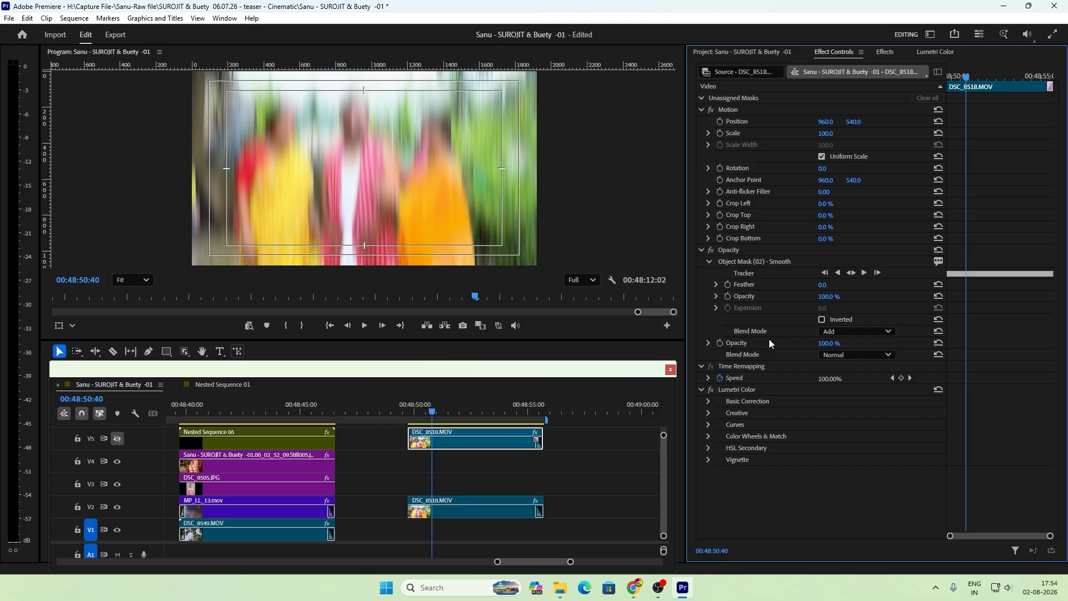
click(460, 512)
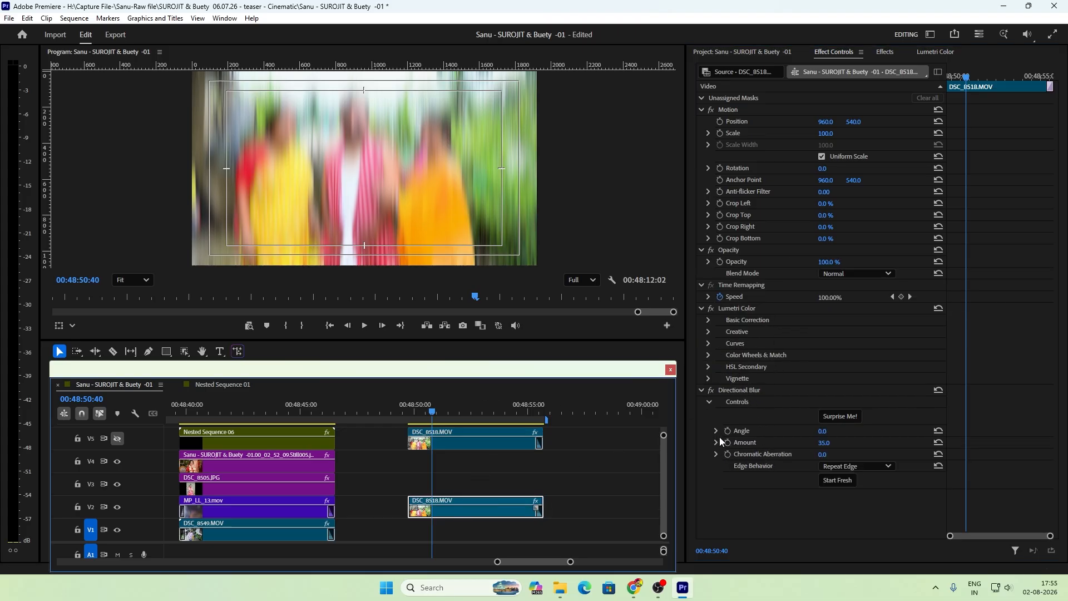
drag(825, 446, 811, 445)
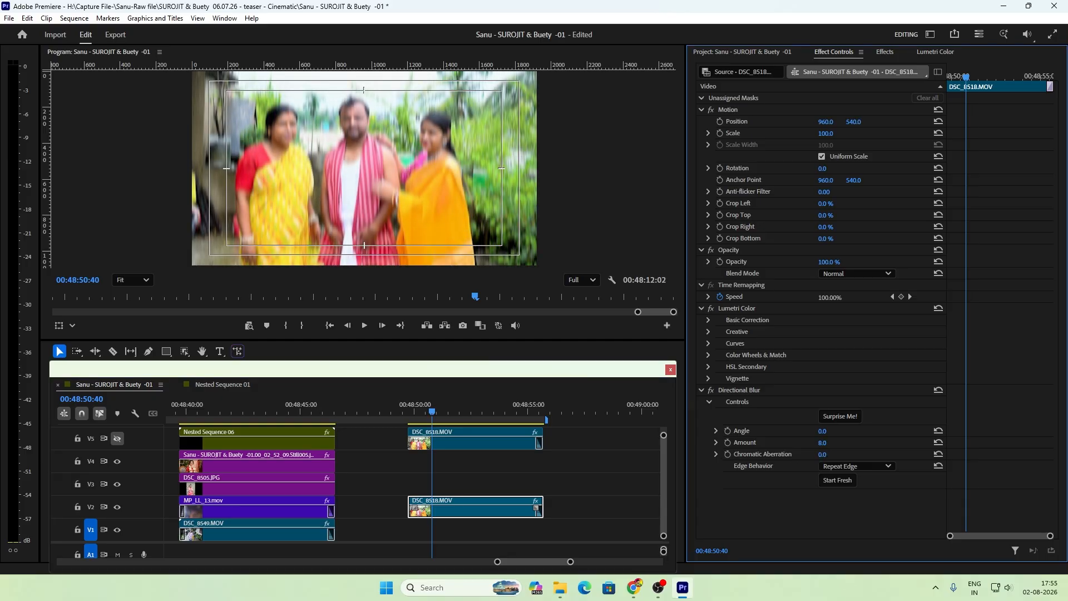
Step: Start animating the Directional Blur Angle with a 0° keyframe at 00:48:49:46 on the V2 clip
click(717, 432)
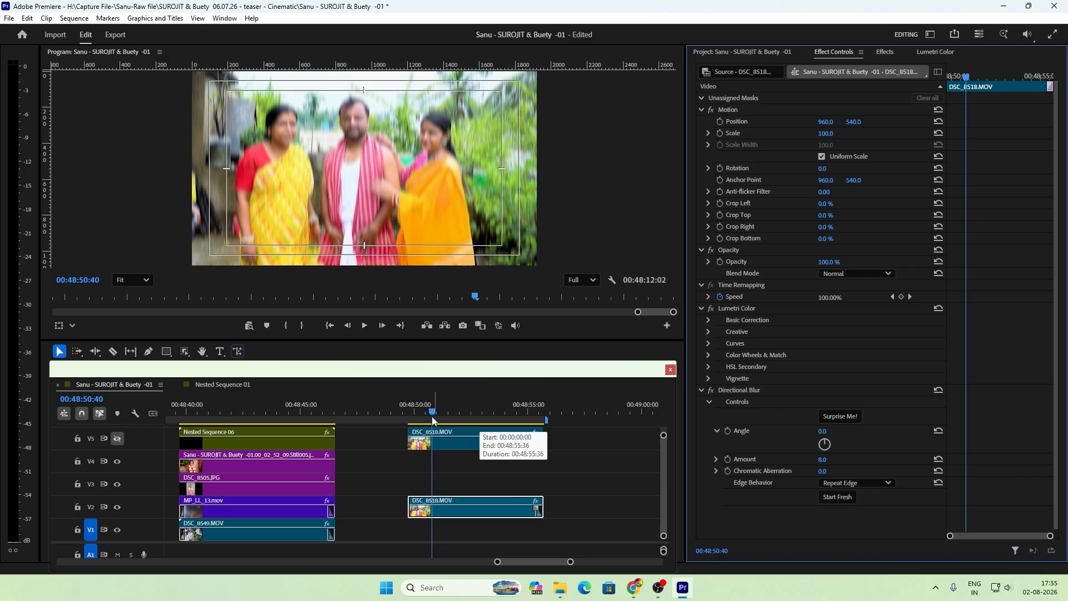
drag(434, 420, 411, 428)
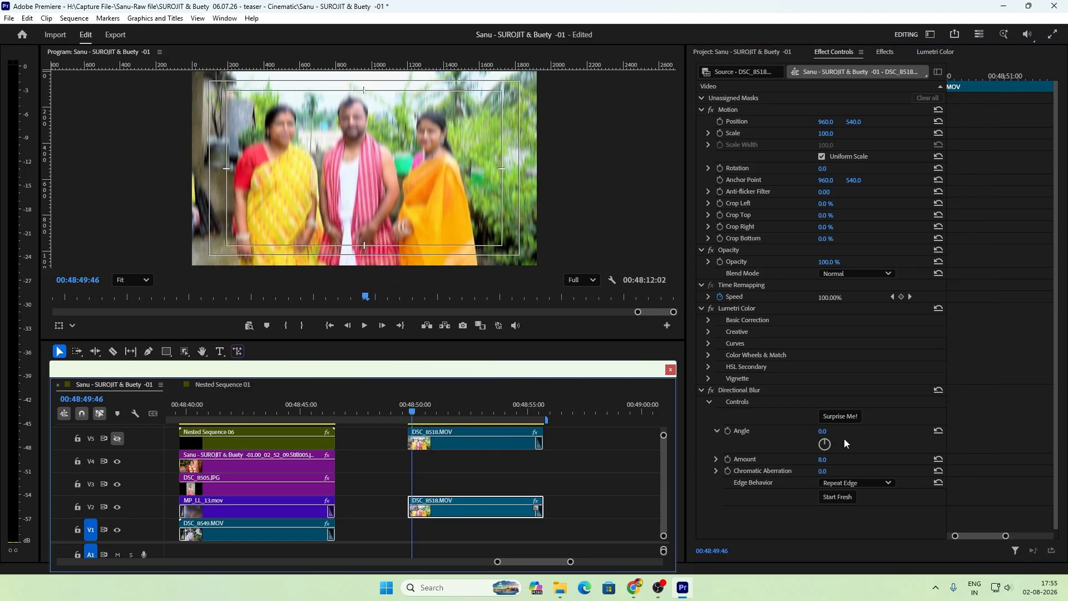
click(729, 433)
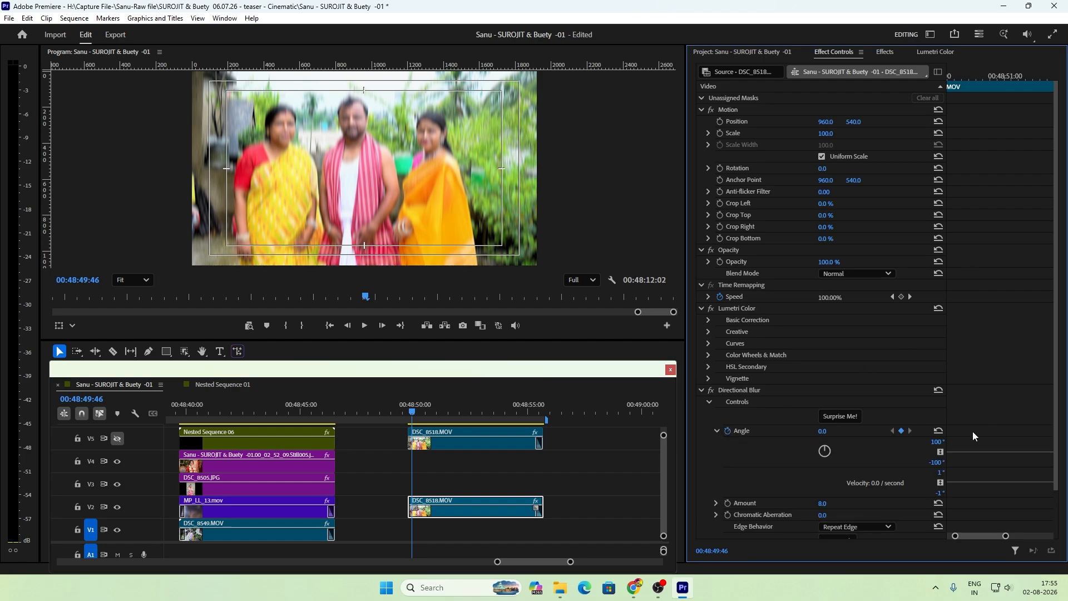
Step: Add a second Directional Blur Angle keyframe at 00:48:52:36 and set it to 1x112.5°
drag(959, 87, 1052, 80)
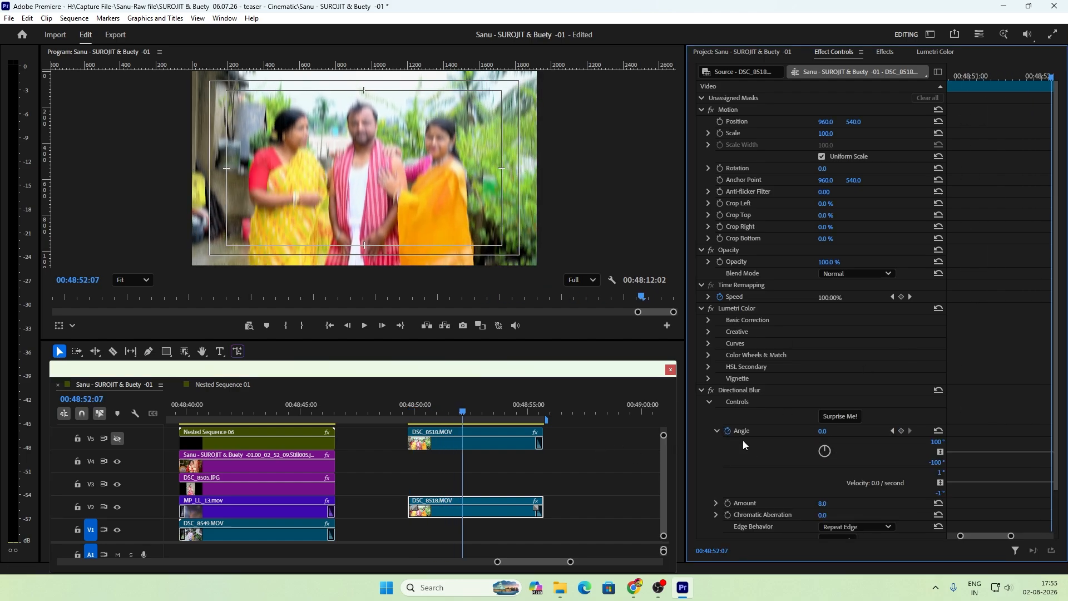
drag(463, 413, 491, 427)
click(901, 432)
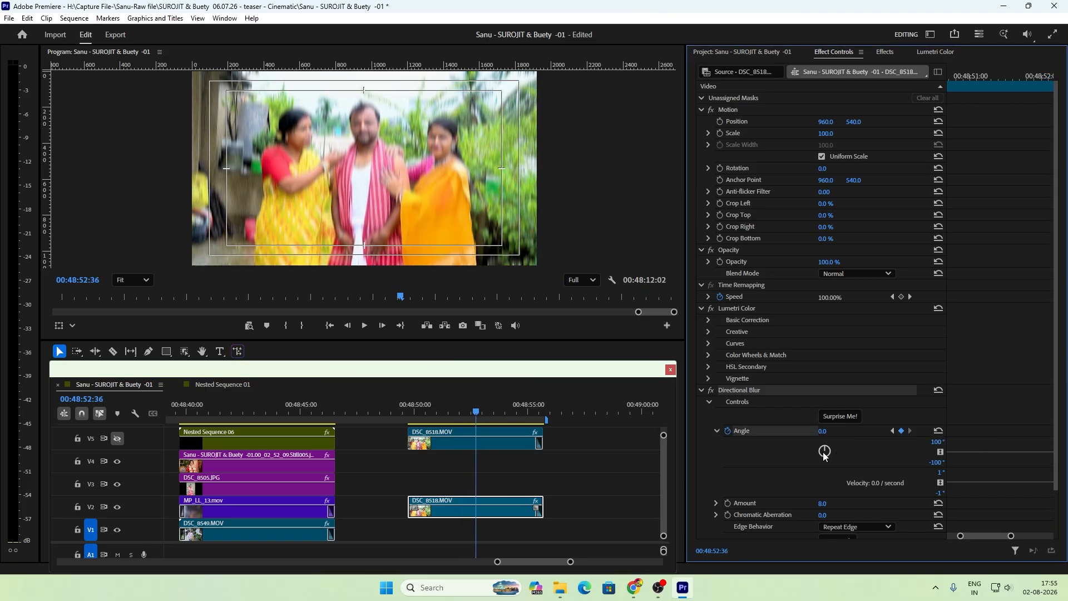
drag(828, 451, 762, 472)
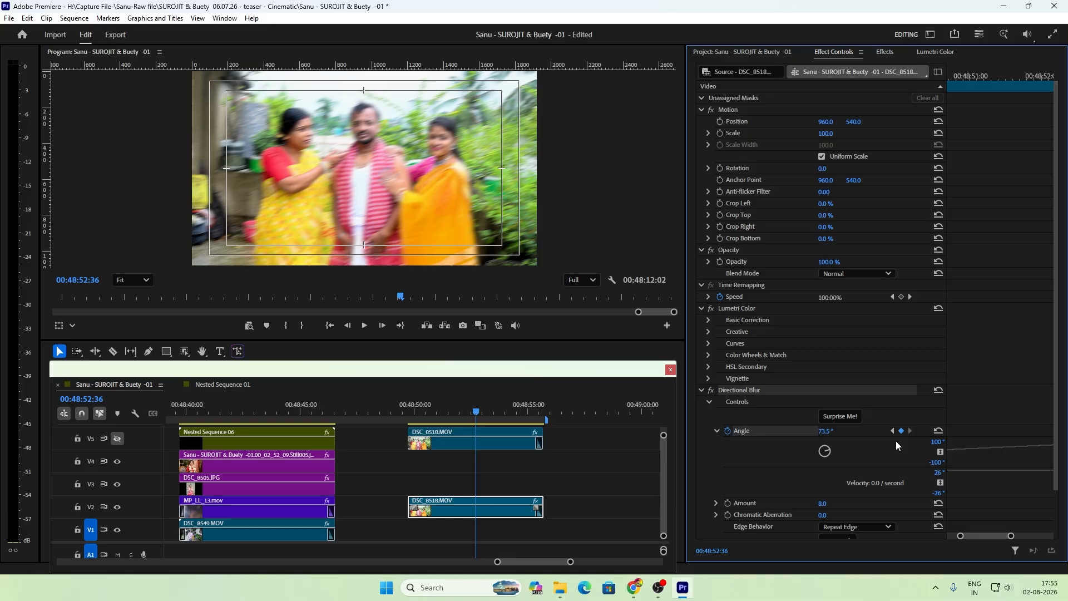
drag(826, 433, 860, 502)
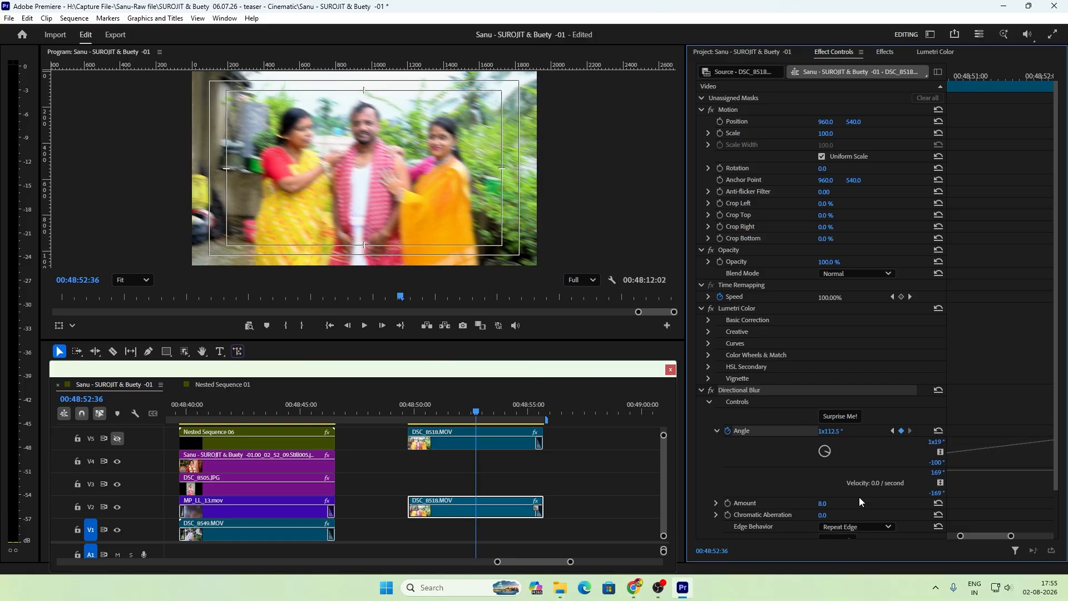
Step: Play back the animated directional blur on the V2 DSC_8518.MOV clip to check how its angle rotates
click(438, 414)
key(space)
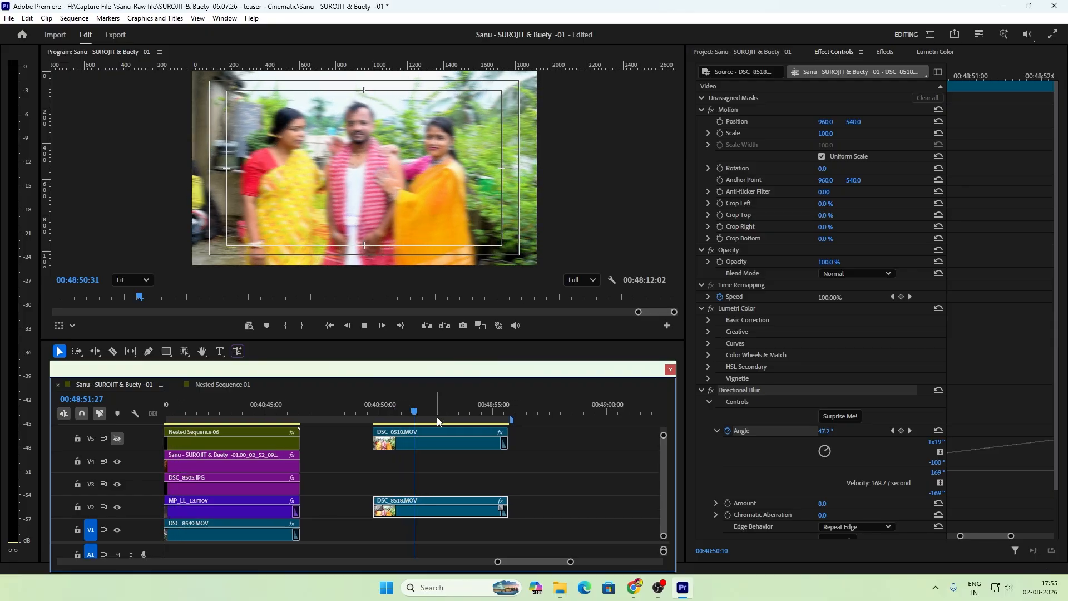
key(space)
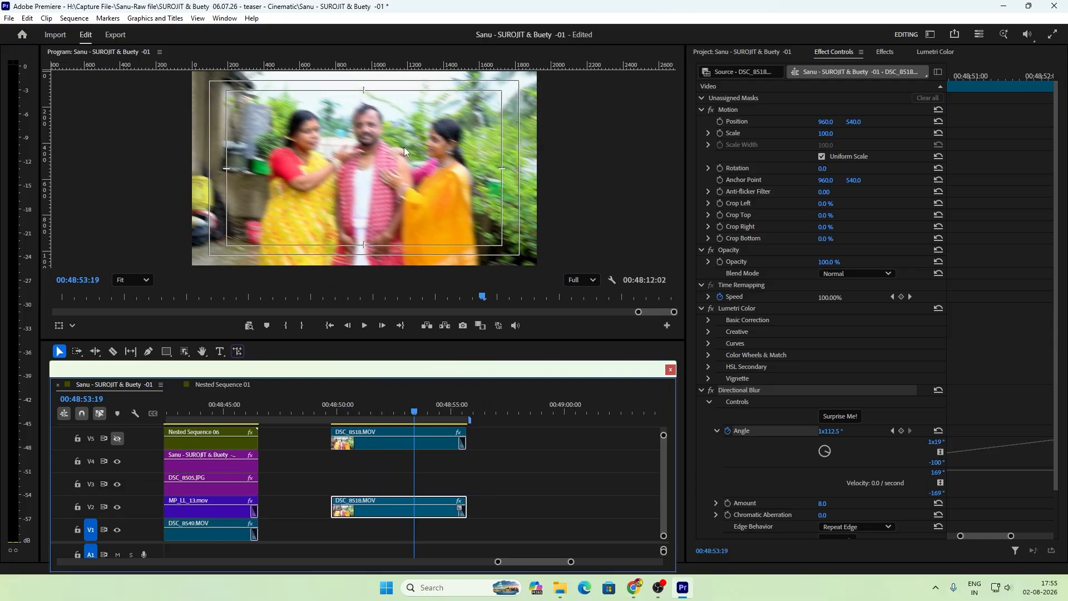
click(337, 415)
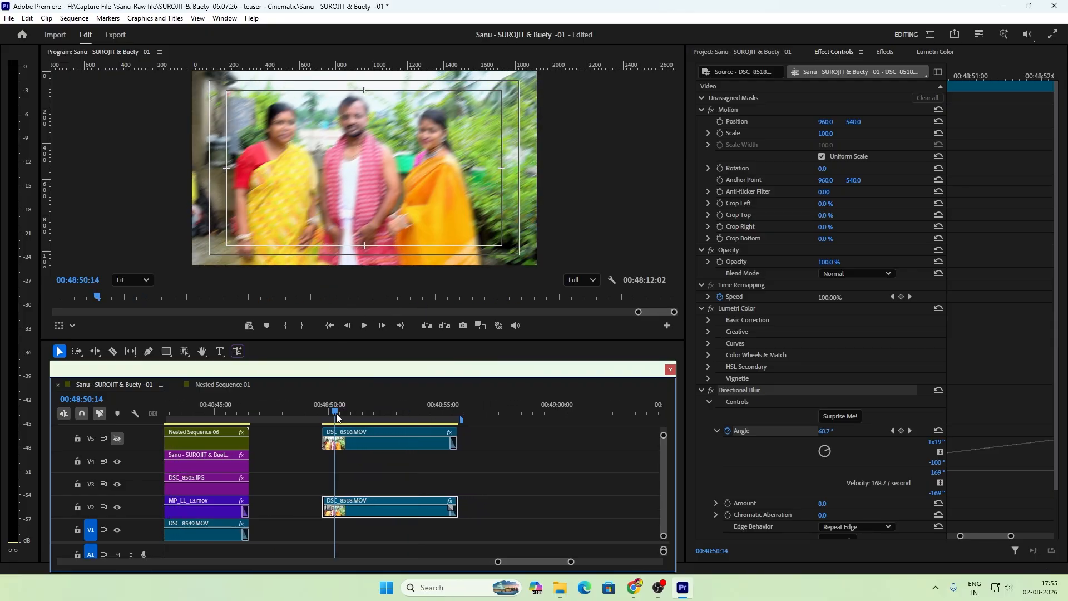
key(space)
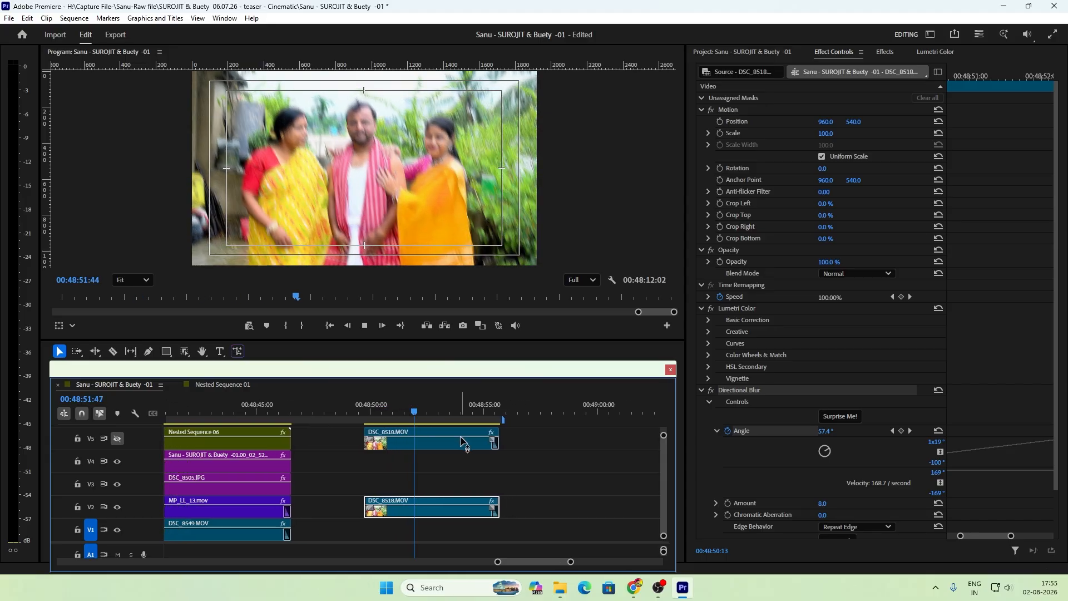
key(space)
click(427, 444)
drag(413, 415, 396, 424)
click(410, 512)
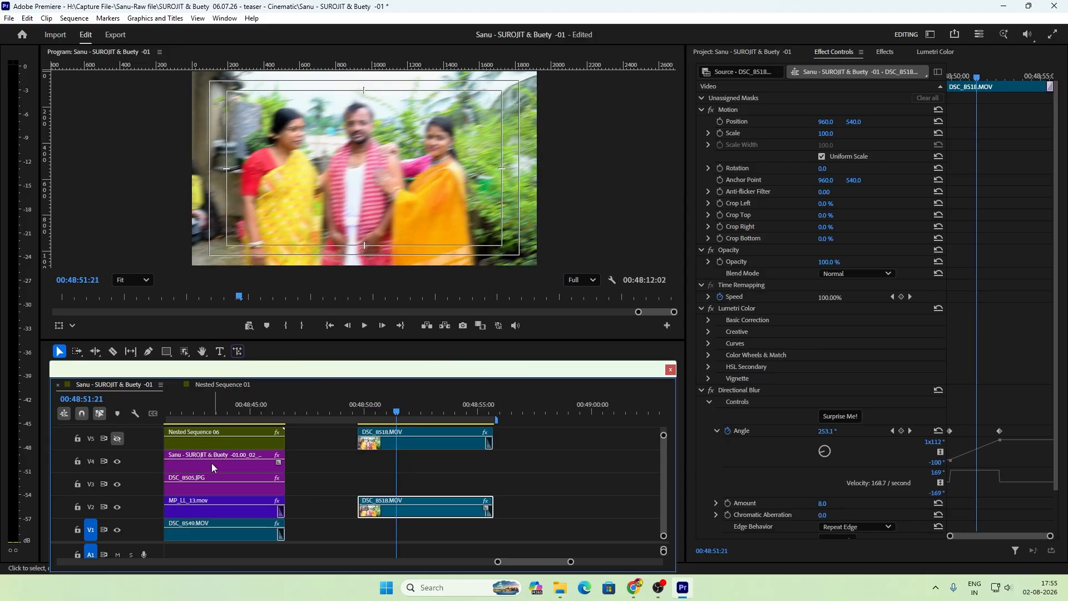
Step: Show track V5 again and play back the sharp masked subjects over the blurred background
click(117, 439)
key(space)
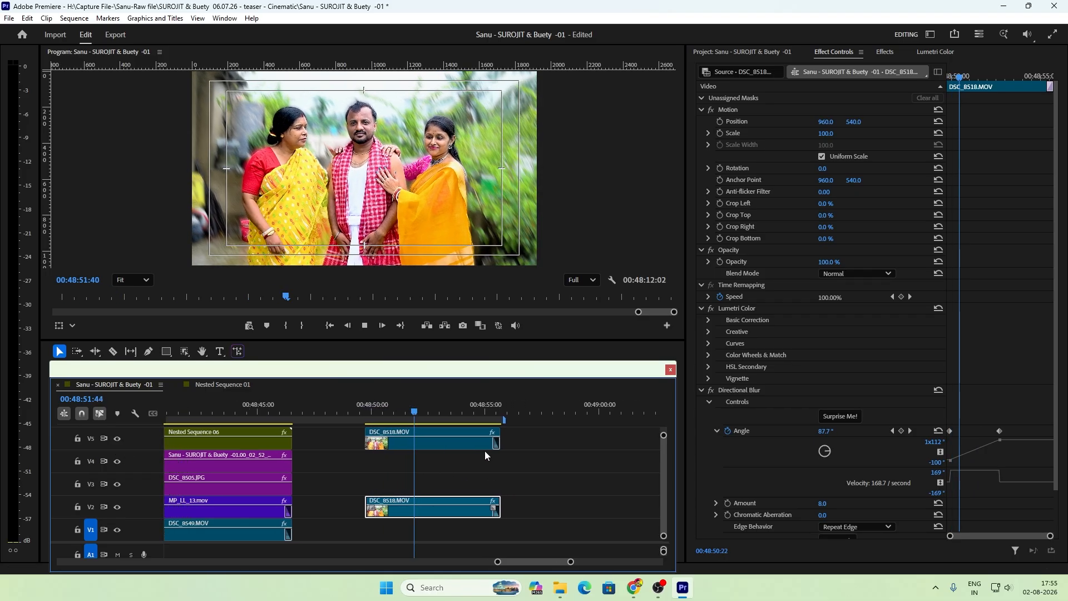
key(space)
key(space)
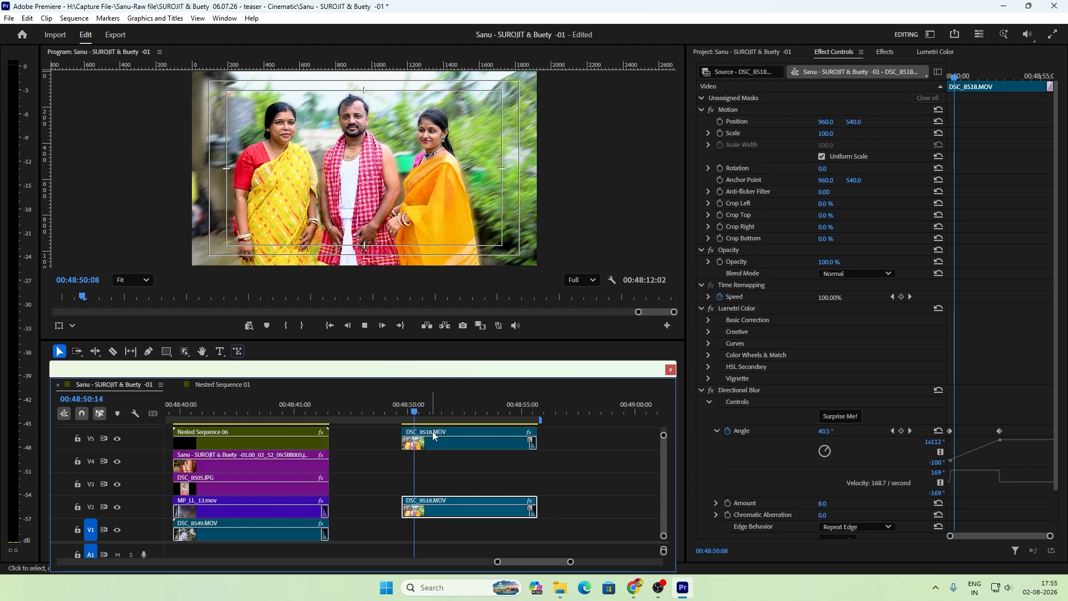
click(448, 438)
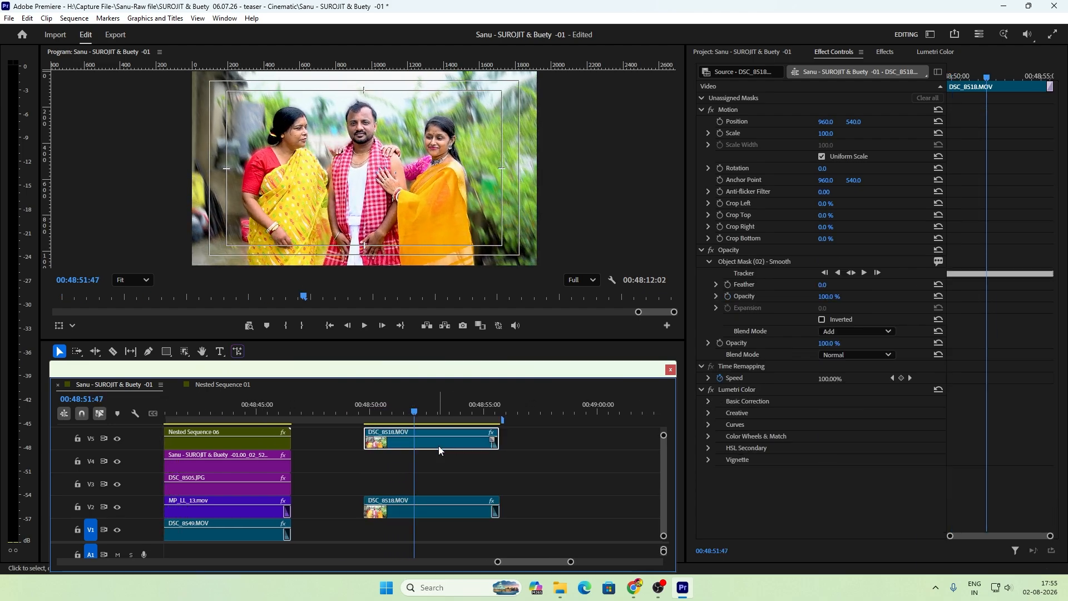
Step: Duplicate the V3 DSC_8505.JPG and V4 still cut-outs and align the copies with the start of the DSC_8518.MOV clips, keeping their tracks
key(minus)
click(324, 412)
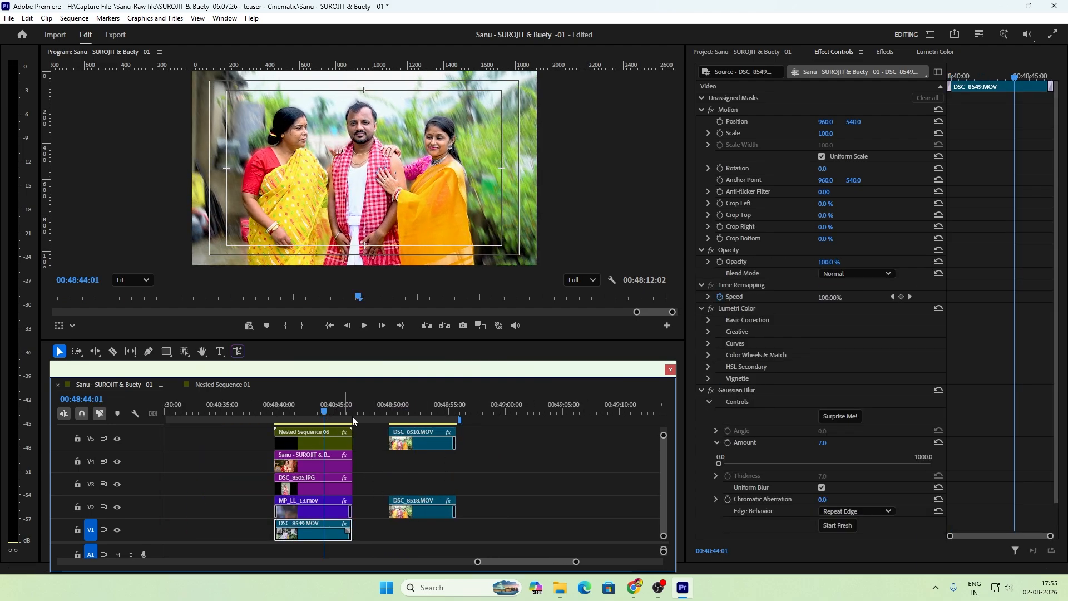
drag(372, 454, 335, 495)
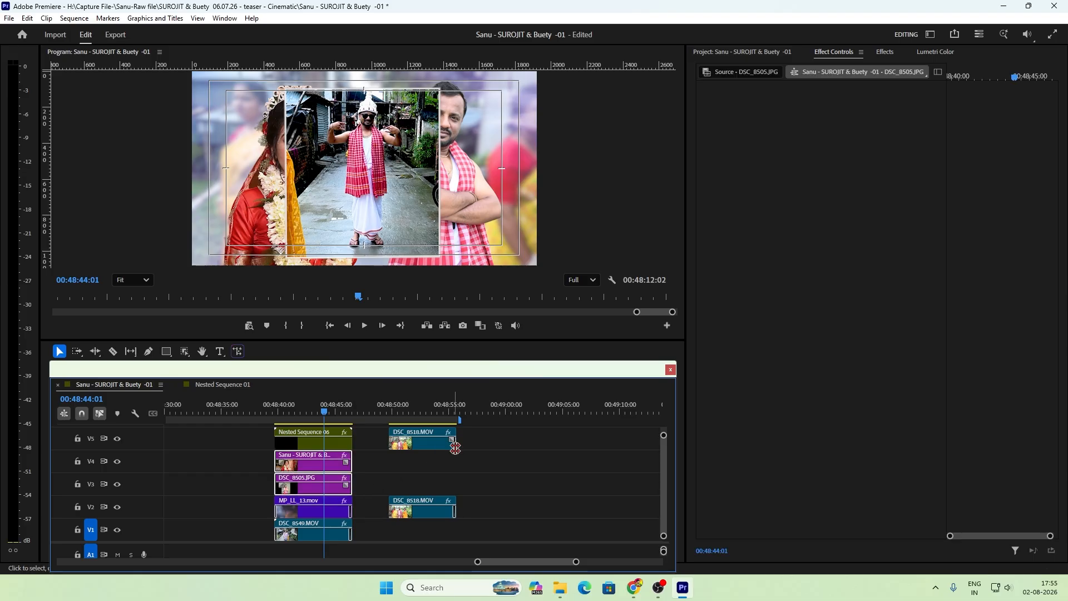
click(476, 413)
key(ctrl+v)
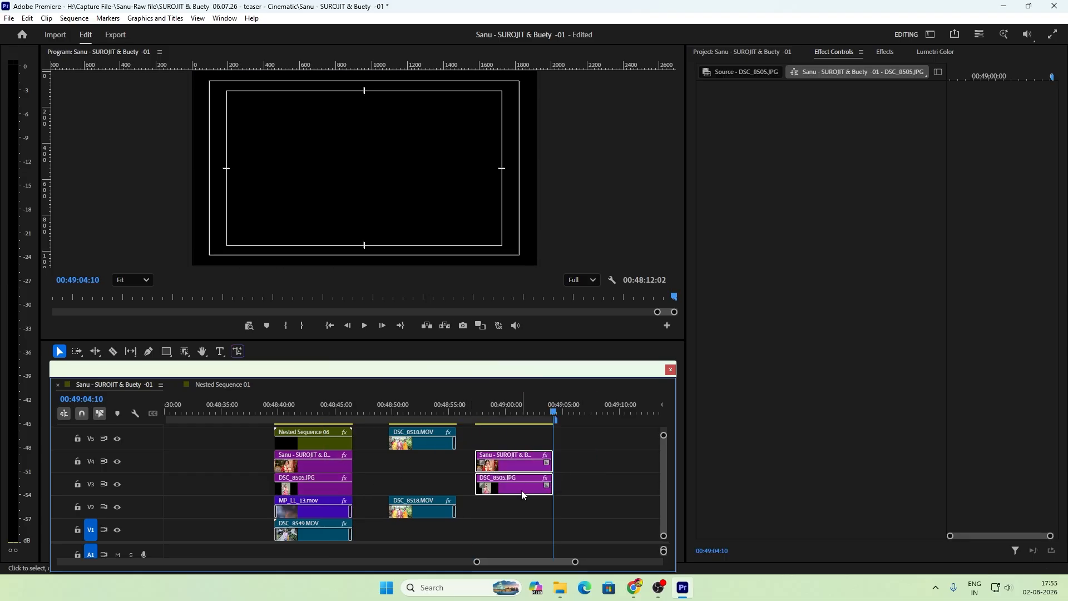
drag(522, 490, 435, 479)
Step: Play back the DSC_8518.MOV composition from its start to check the sliding cut-outs behind the masked subjects
click(400, 412)
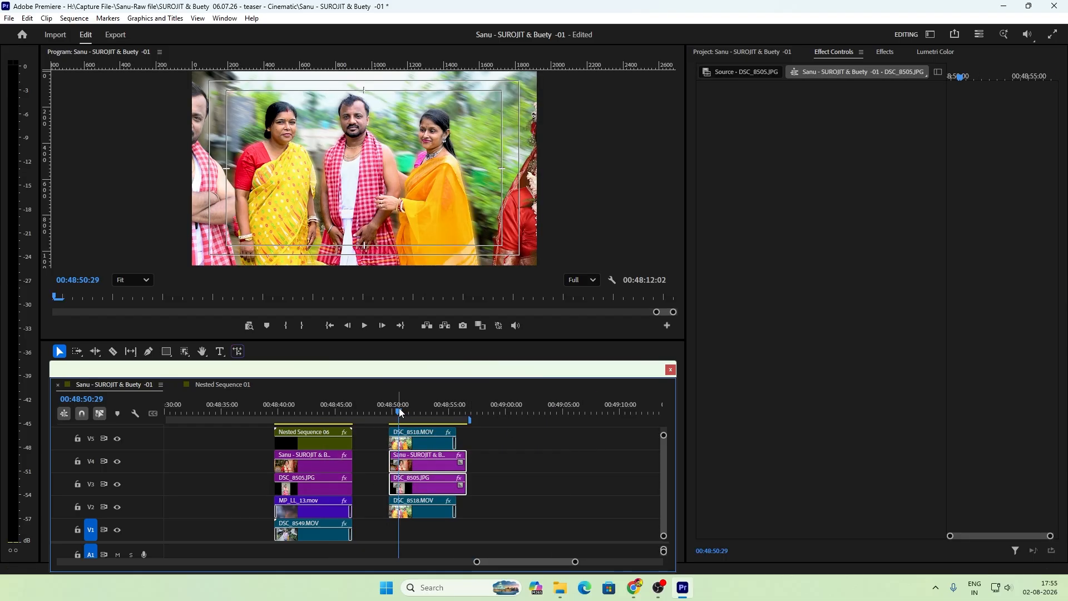
key(equal)
key(equal)
key(equal)
click(351, 413)
key(space)
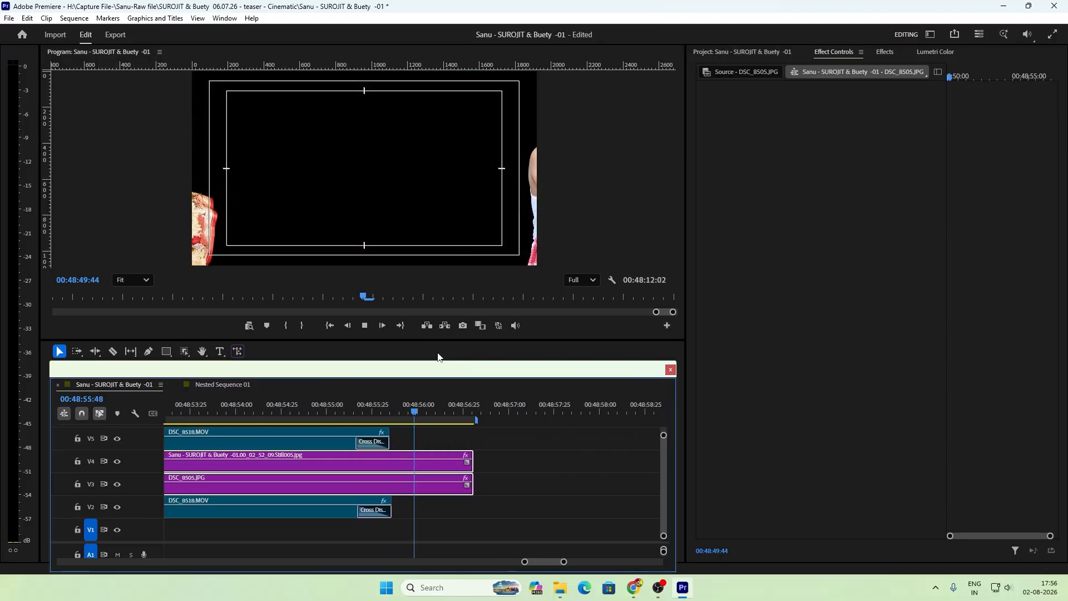
click(513, 442)
key(minus)
key(minus)
key(minus)
key(minus)
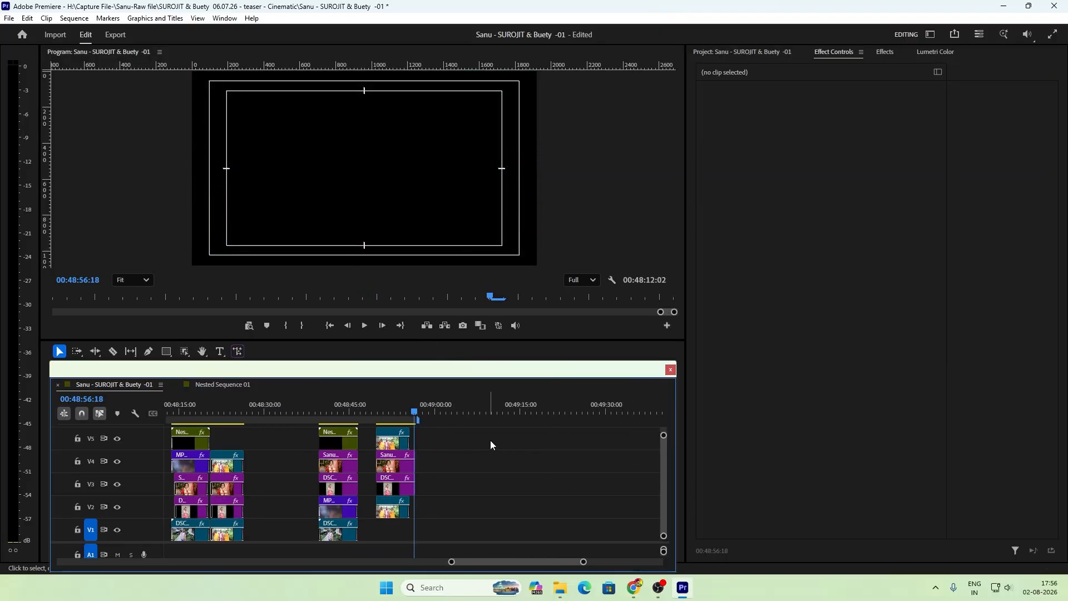
Step: Scrub through the layered DSC_8518.MOV composition and park the playhead at 00:48:52:46
key(equal)
click(355, 411)
key(equal)
key(equal)
key(equal)
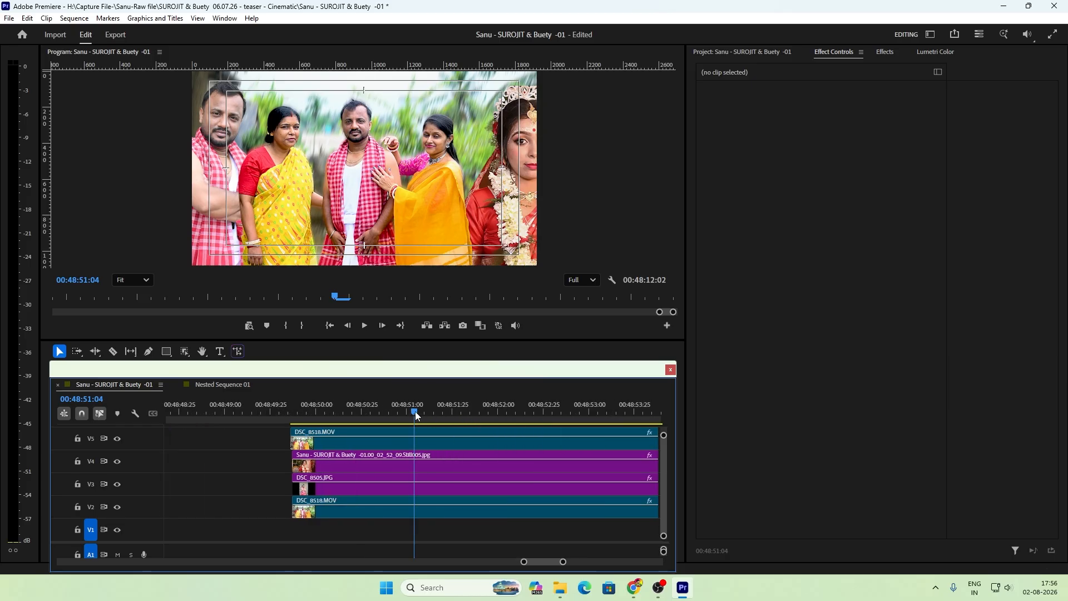
drag(416, 412, 345, 420)
key(minus)
key(minus)
key(minus)
key(equal)
key(equal)
drag(416, 411, 533, 420)
key(minus)
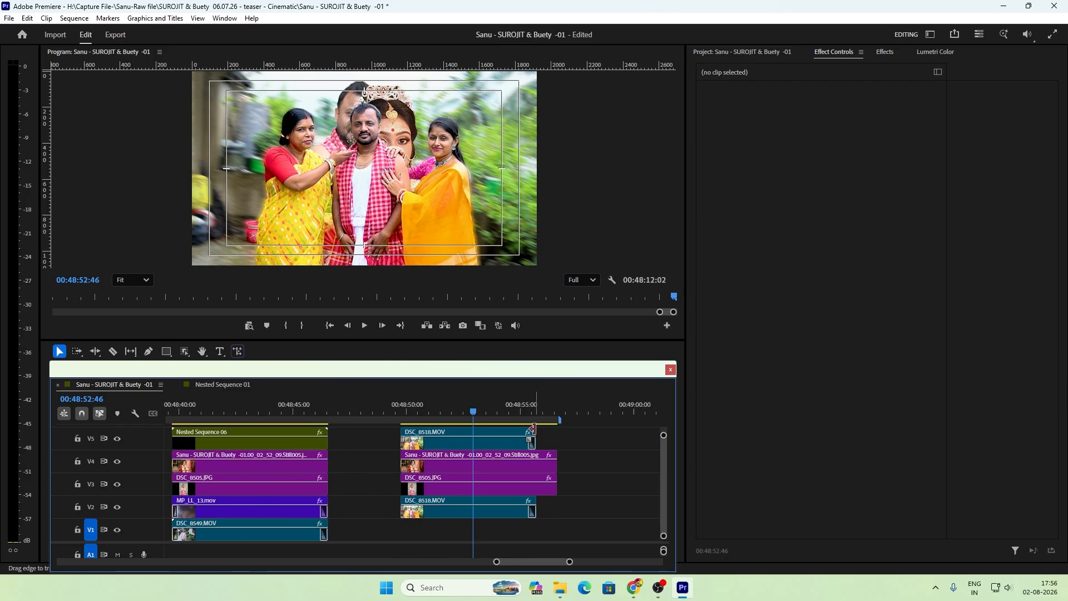
key(minus)
key(equal)
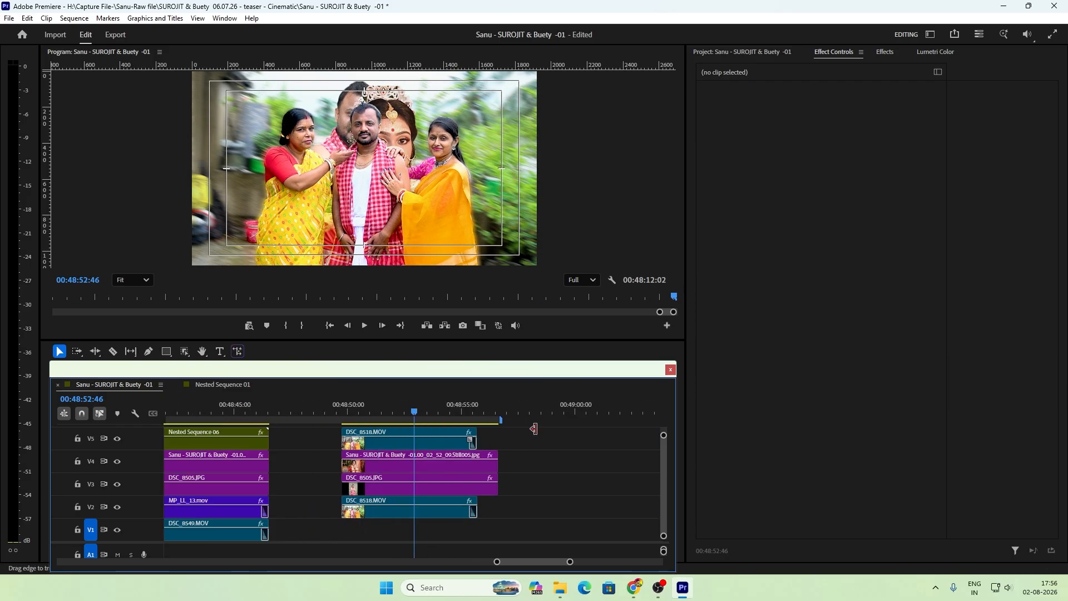